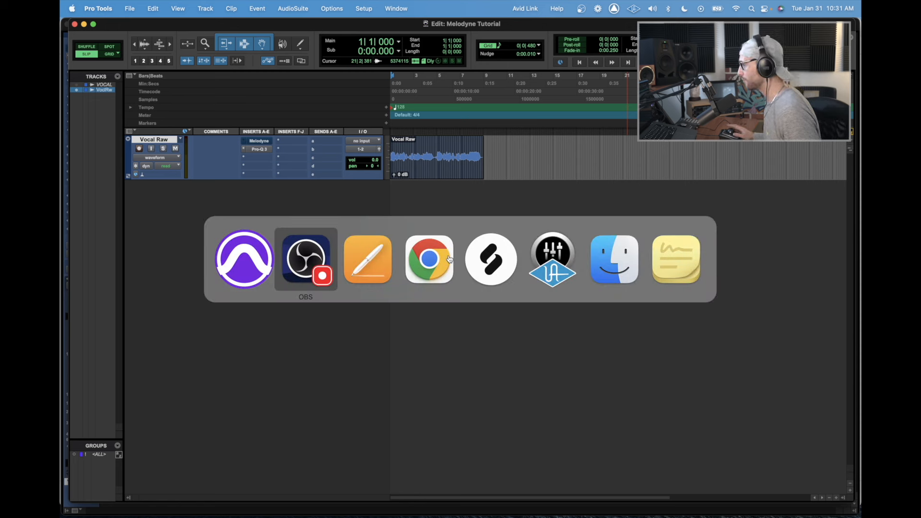
pyautogui.click(362, 266)
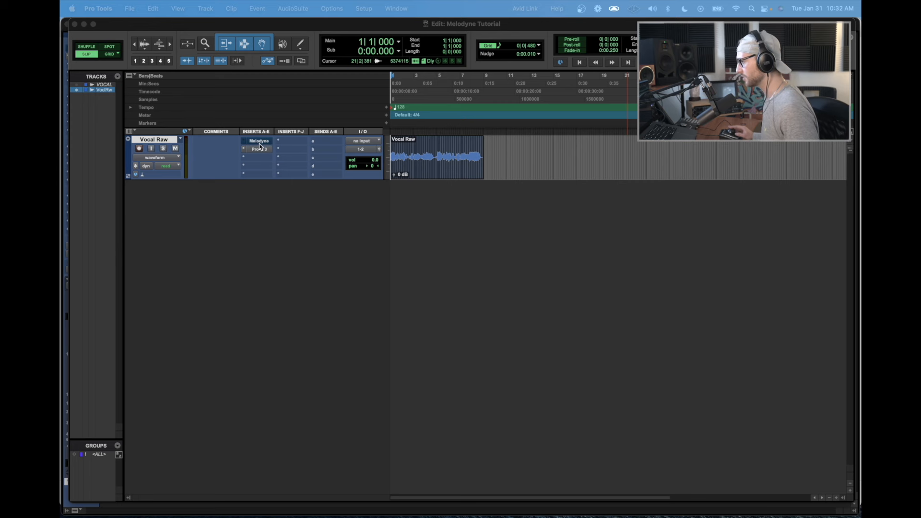
# - Open the Pro-Q 3 insert on the Vocal Raw track to inspect its EQ curve, and close it again
pyautogui.click(260, 149)
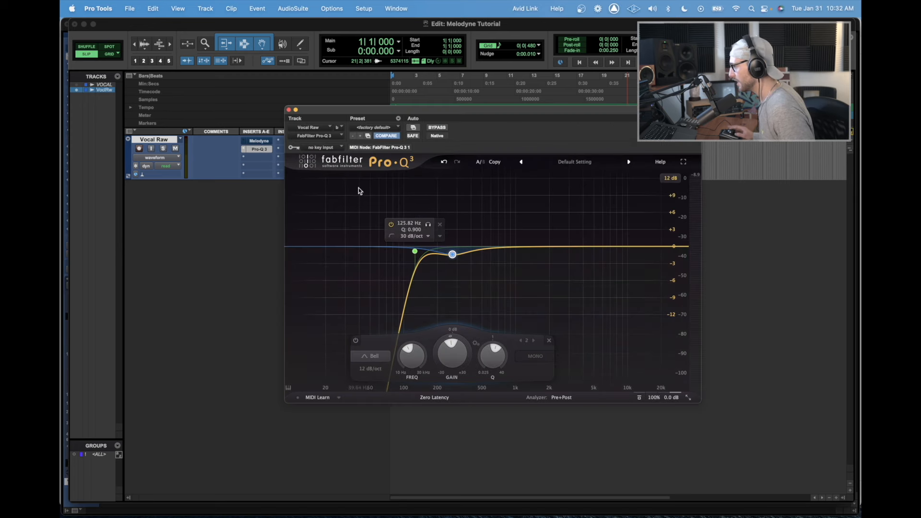
pyautogui.click(288, 110)
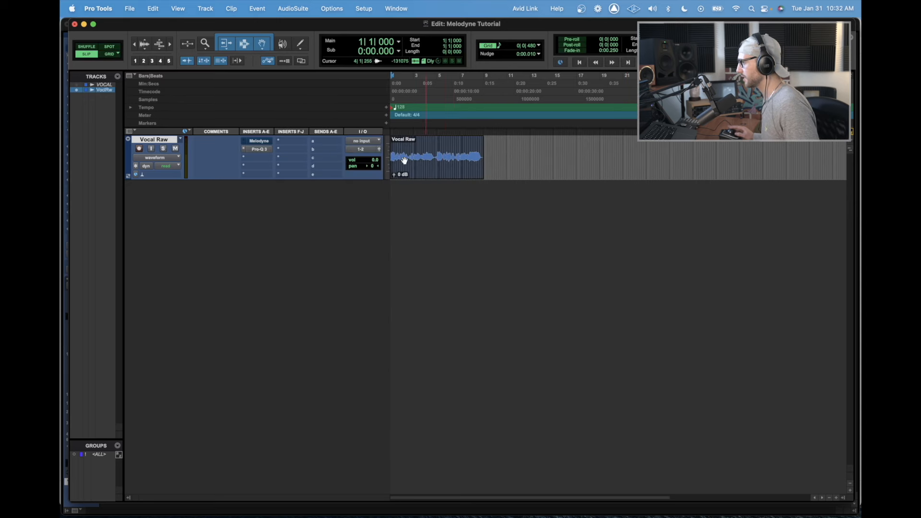
# - Open the Melodyne insert on the Vocal Raw track, enlarge its window and place it below the audio clip
pyautogui.click(259, 143)
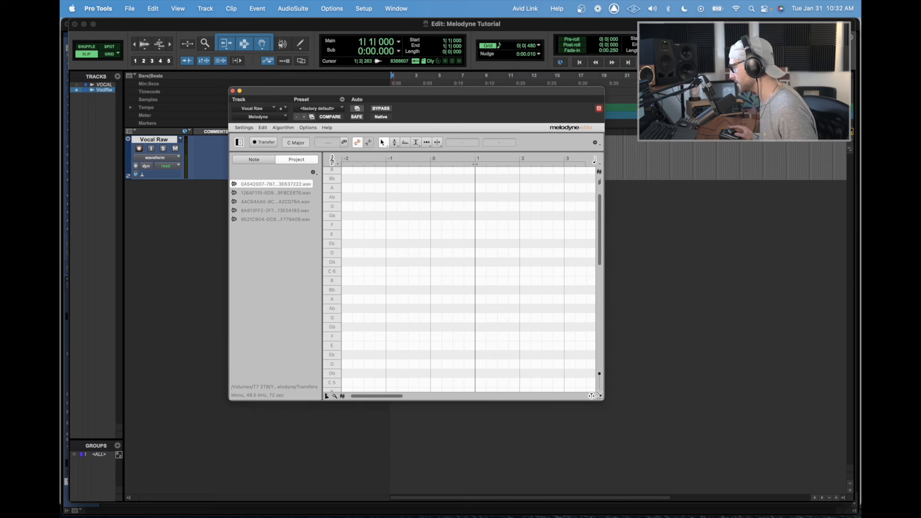
pyautogui.moveTo(599, 394); pyautogui.dragTo(781, 449)
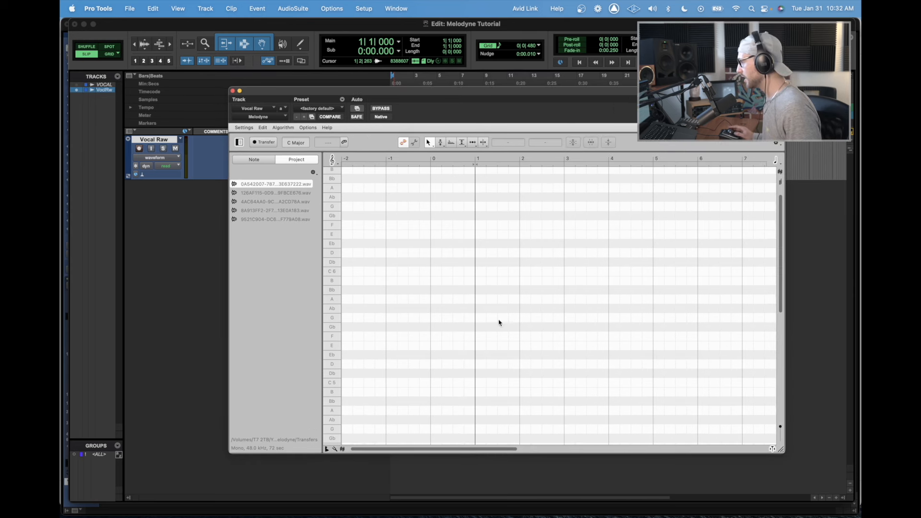
pyautogui.moveTo(498, 95); pyautogui.dragTo(494, 185)
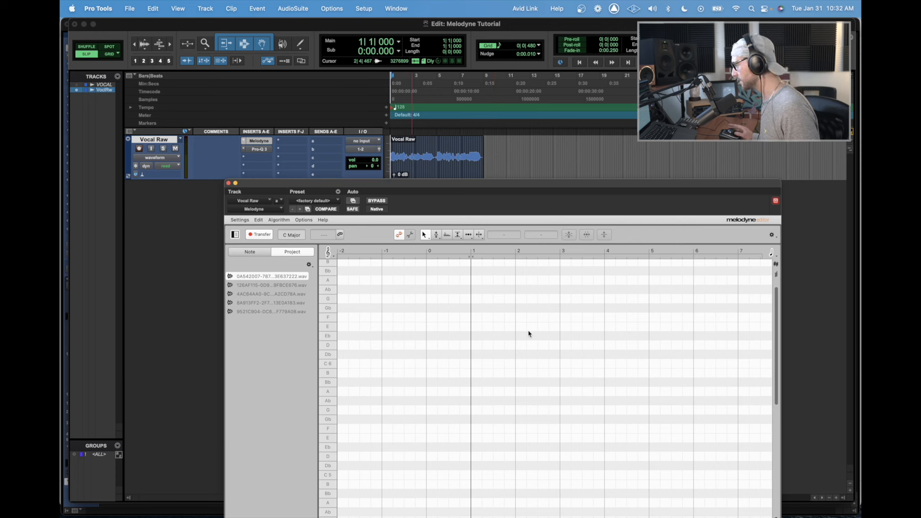
# - With Melodyne's Transfer armed, select the Vocal Raw clip and play its opening bars to capture them in real time
pyautogui.click(422, 169)
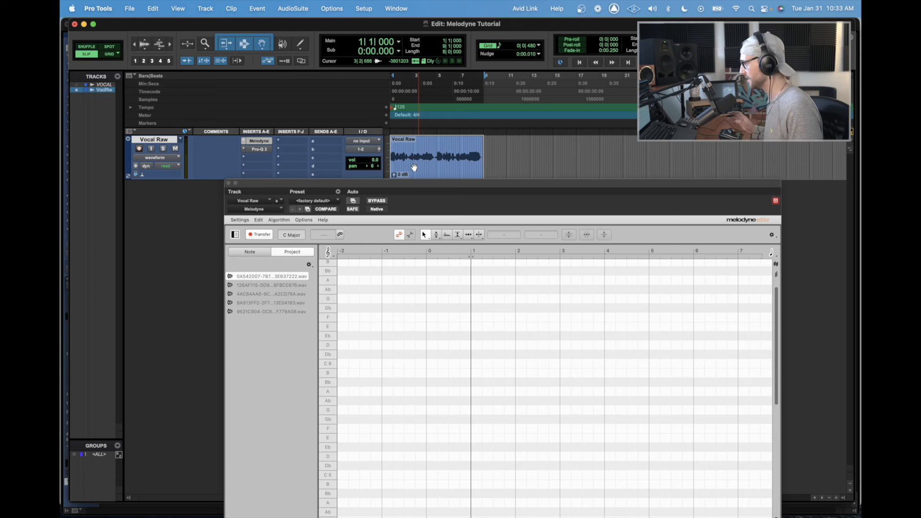
pyautogui.press('space')
pyautogui.moveTo(420, 183); pyautogui.dragTo(399, 144)
pyautogui.press('space')
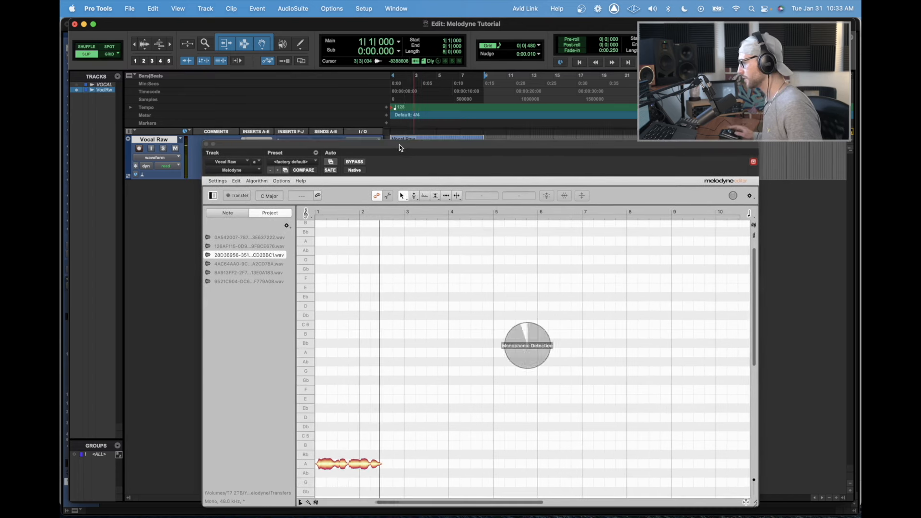
# - Select all the notes captured in Melodyne and delete them
pyautogui.hscroll(-5, 475, 286)
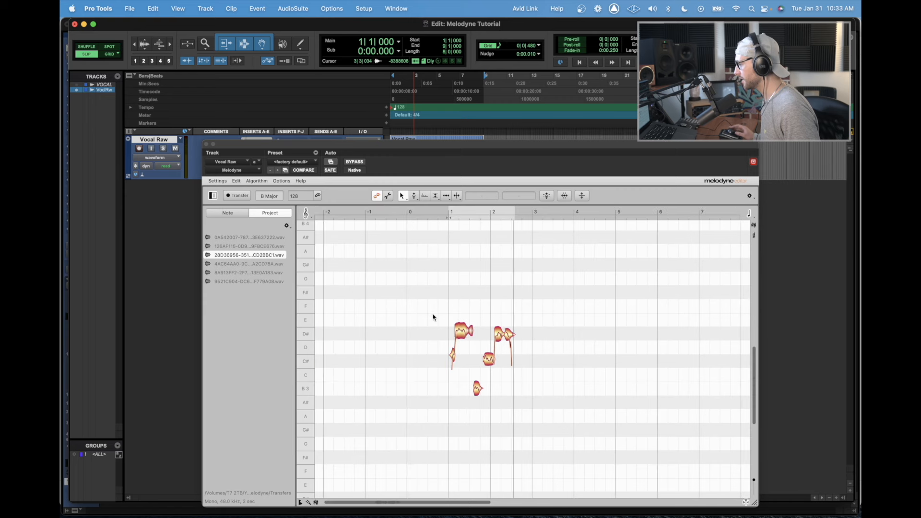
pyautogui.click(418, 270)
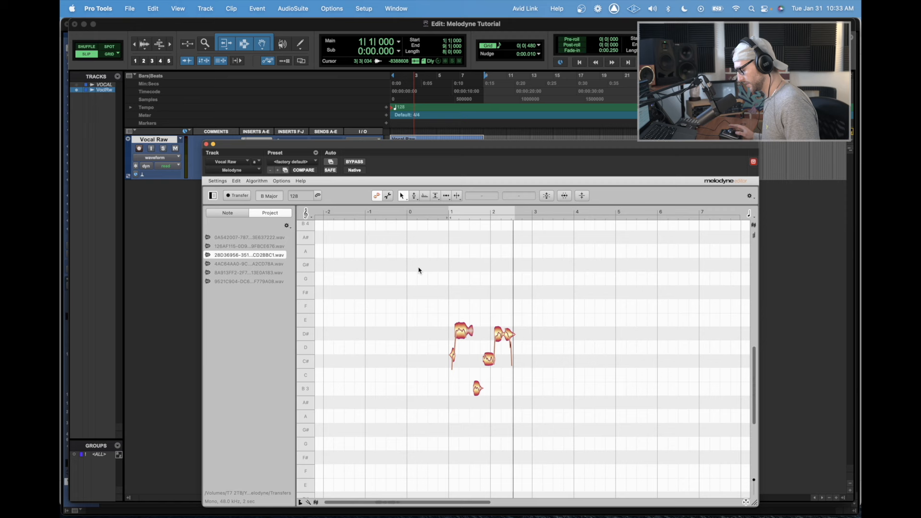
pyautogui.press('space')
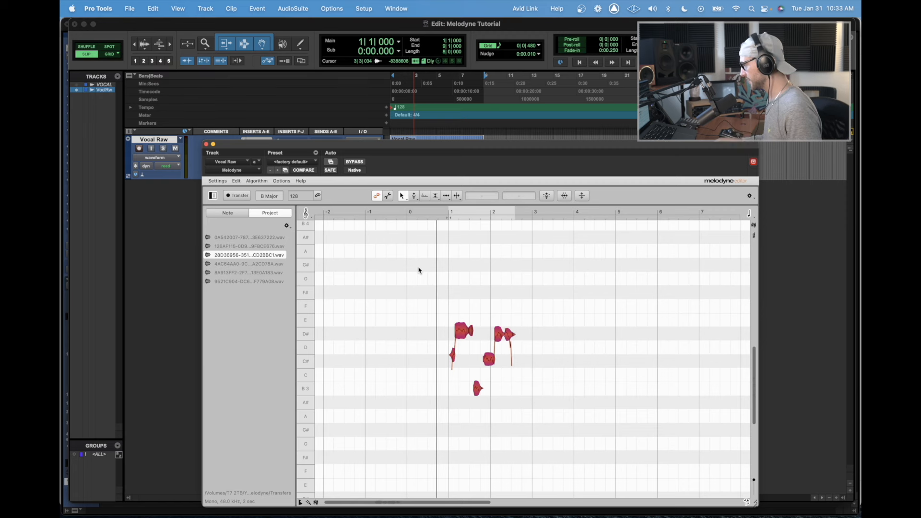
# - Arm Transfer in Melodyne and freeze the Vocal Raw track up to the Melodyne insert
pyautogui.moveTo(332, 142); pyautogui.dragTo(386, 215)
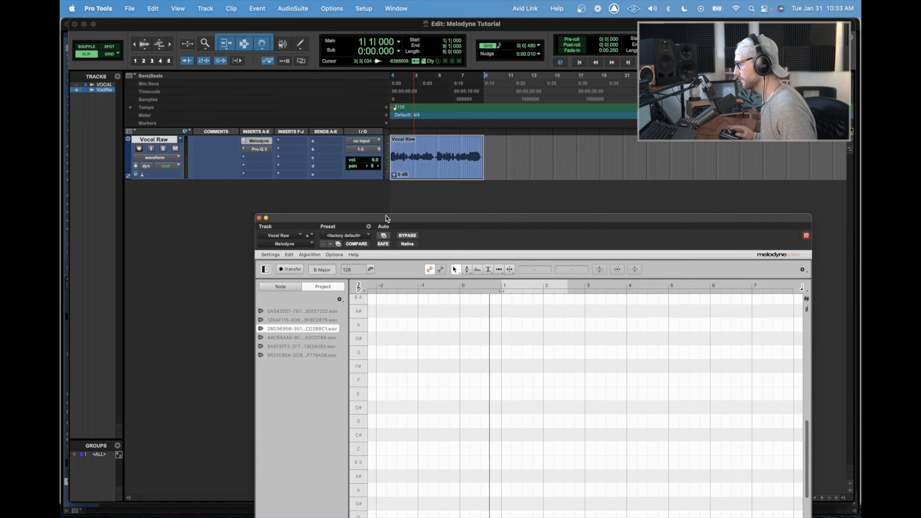
pyautogui.click(290, 269)
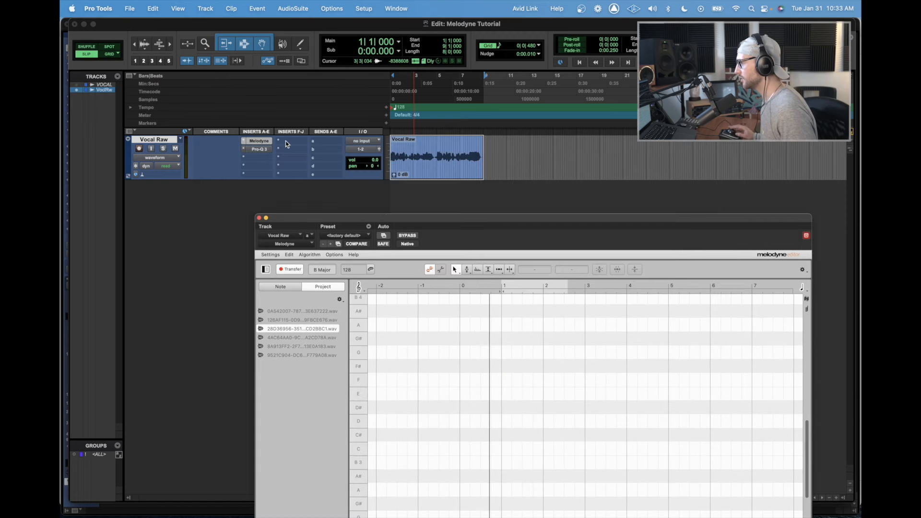
pyautogui.rightClick(260, 143)
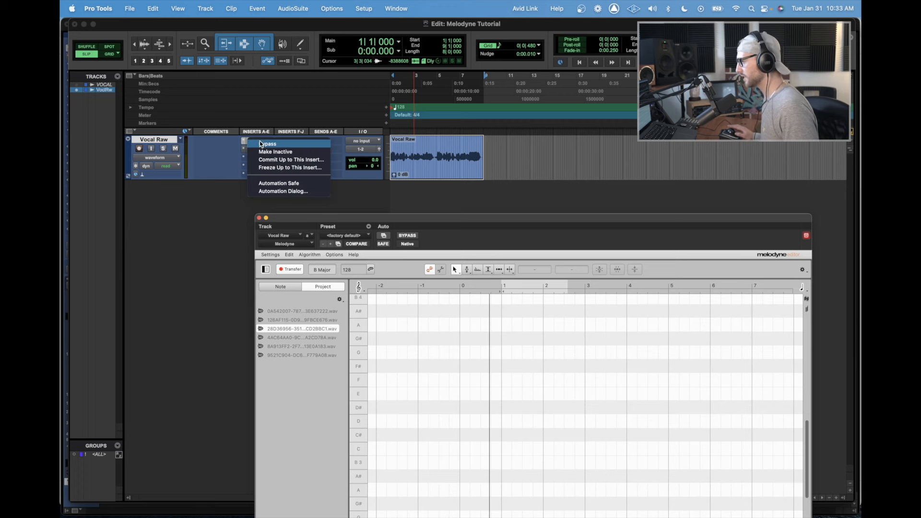
pyautogui.click(317, 169)
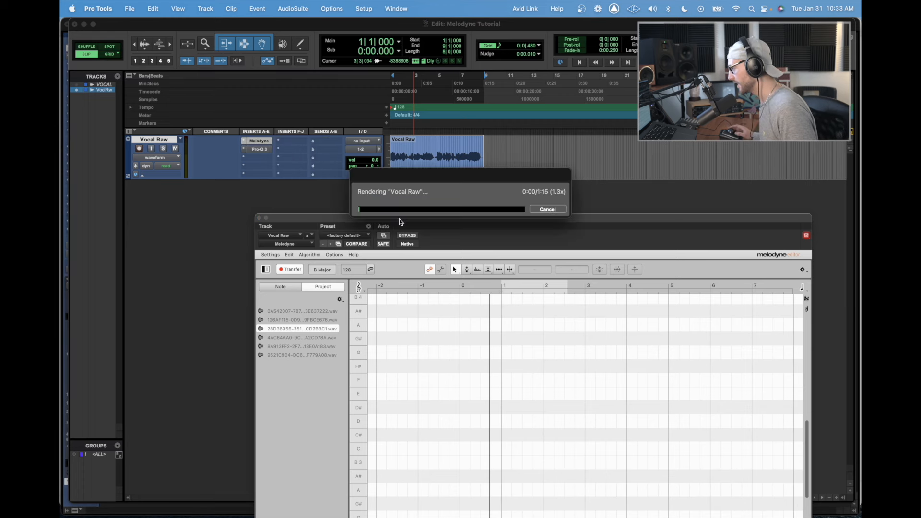
# - Unfreeze the Vocal Raw track and bring the transferred vocal from bar 1 into view in Melodyne
pyautogui.moveTo(334, 218); pyautogui.dragTo(404, 242)
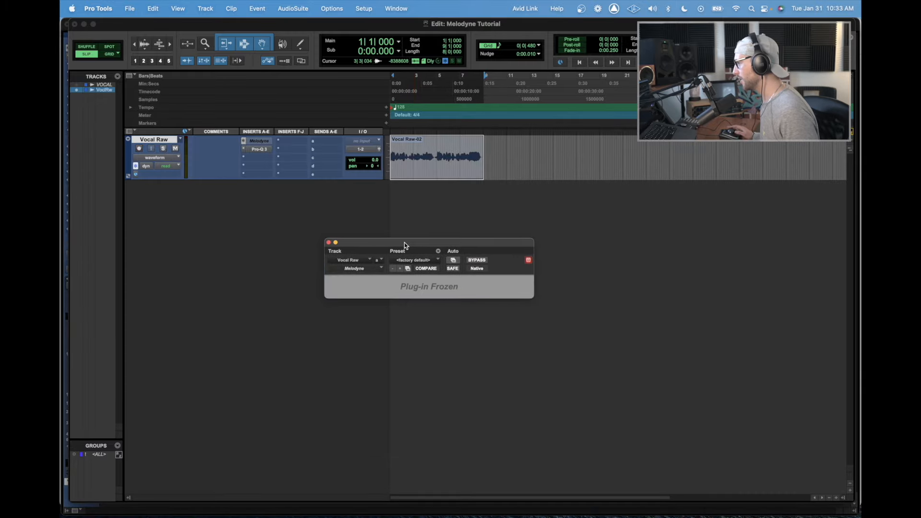
pyautogui.click(137, 168)
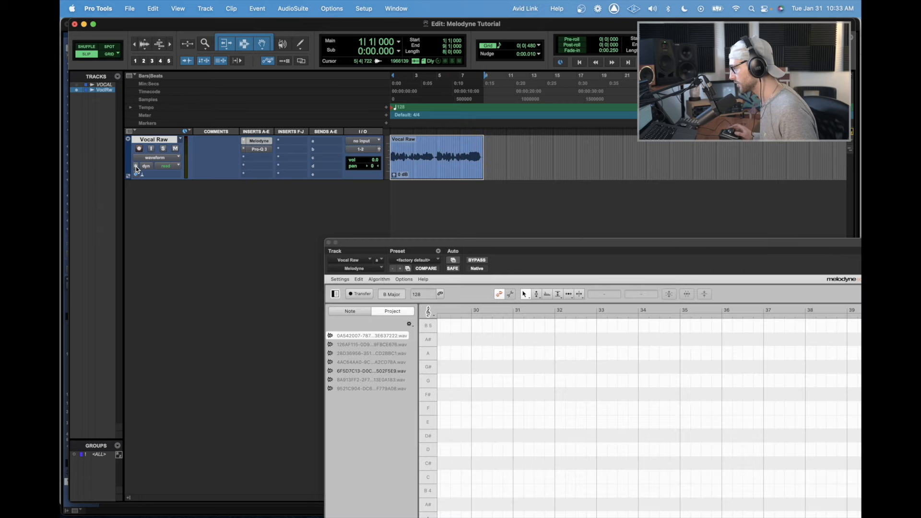
pyautogui.moveTo(431, 243); pyautogui.dragTo(300, 74)
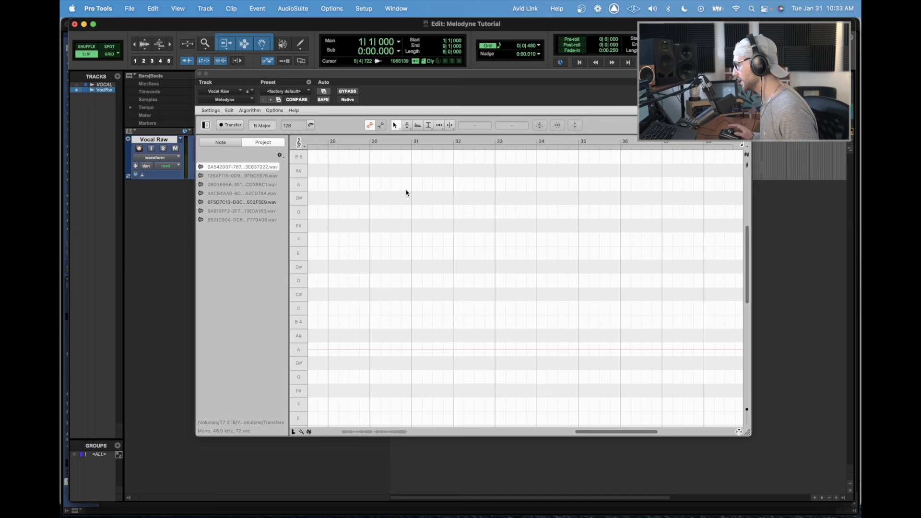
pyautogui.hscroll(5, 406, 192)
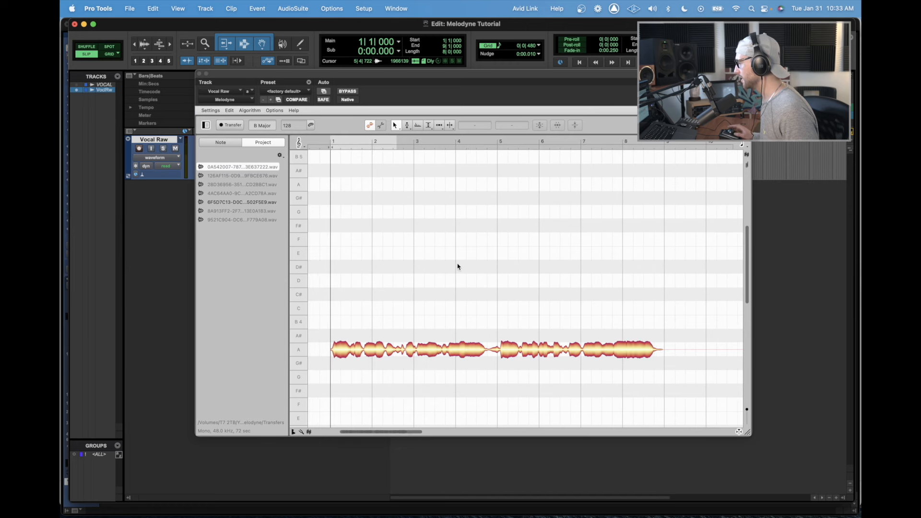
pyautogui.scroll(-3, 458, 266)
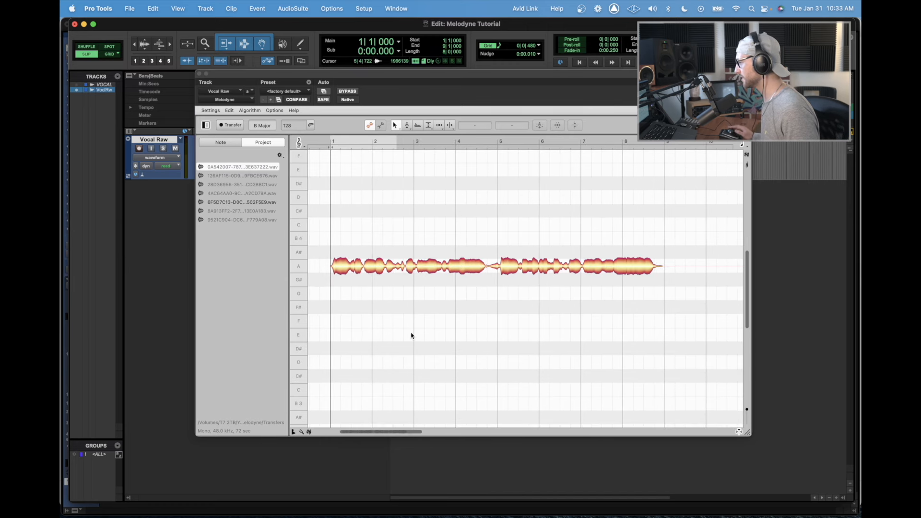
# - Set Melodyne's detection algorithm for the transferred vocal to Melodic (Standard)
pyautogui.click(249, 111)
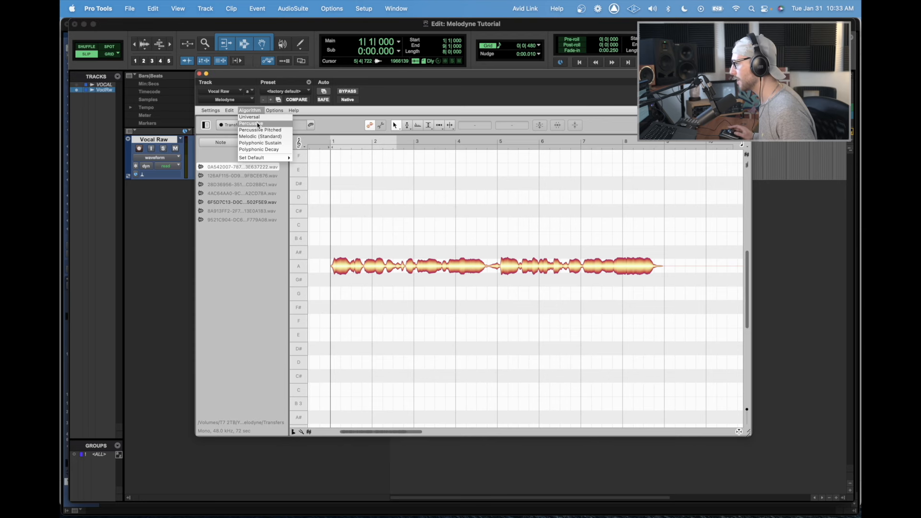
pyautogui.click(267, 138)
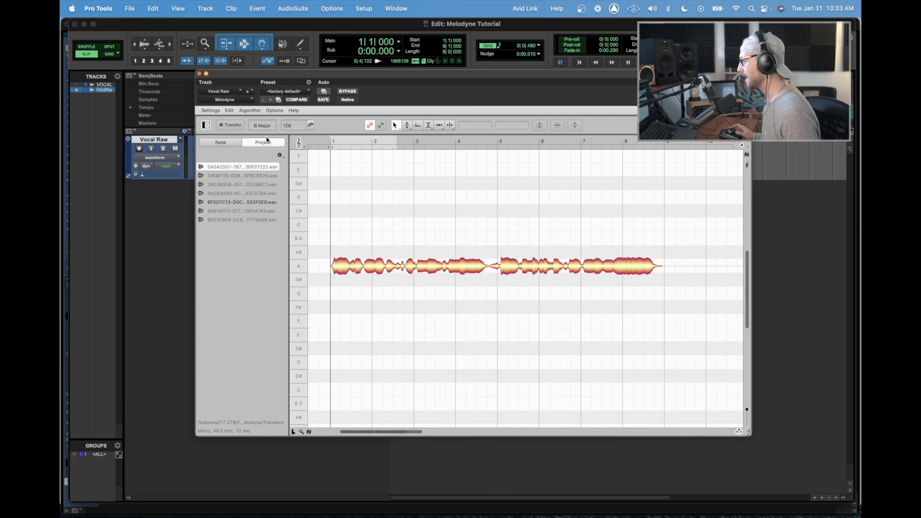
pyautogui.scroll(-5, 454, 278)
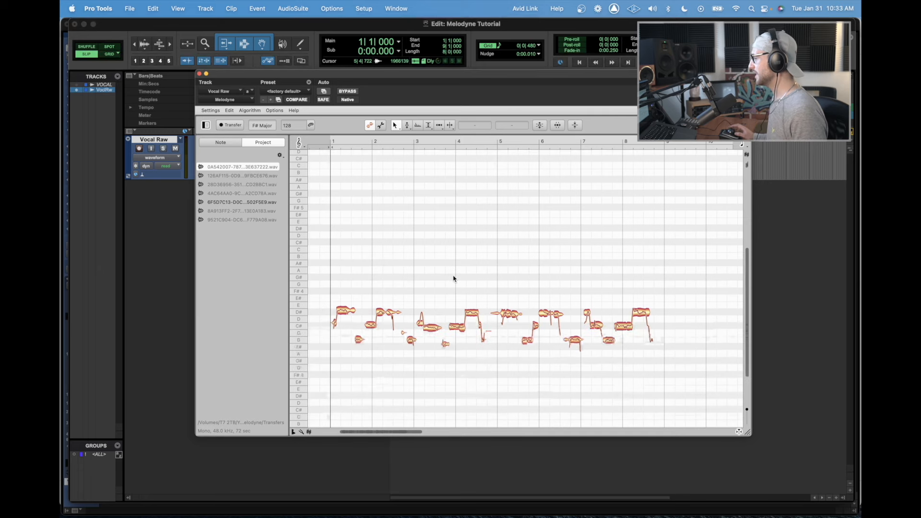
# - Examine the pitch curves and note blobs of the vocal's opening bars up close
pyautogui.moveTo(381, 330); pyautogui.dragTo(388, 372)
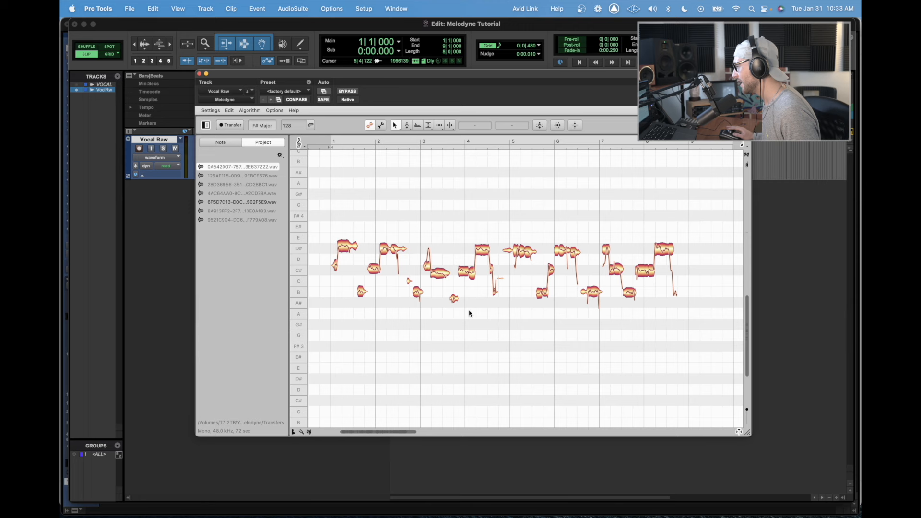
pyautogui.moveTo(340, 287); pyautogui.dragTo(459, 340)
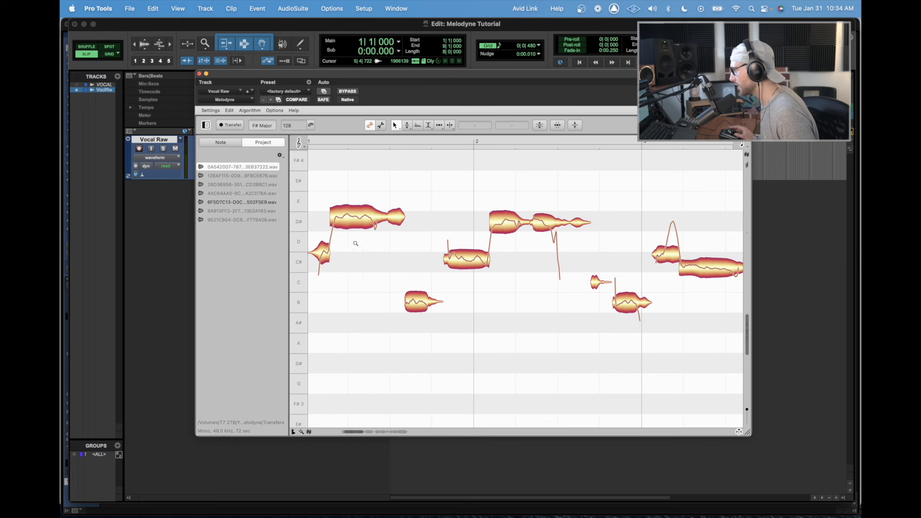
pyautogui.moveTo(354, 243); pyautogui.dragTo(440, 278)
pyautogui.hscroll(-3, 440, 279)
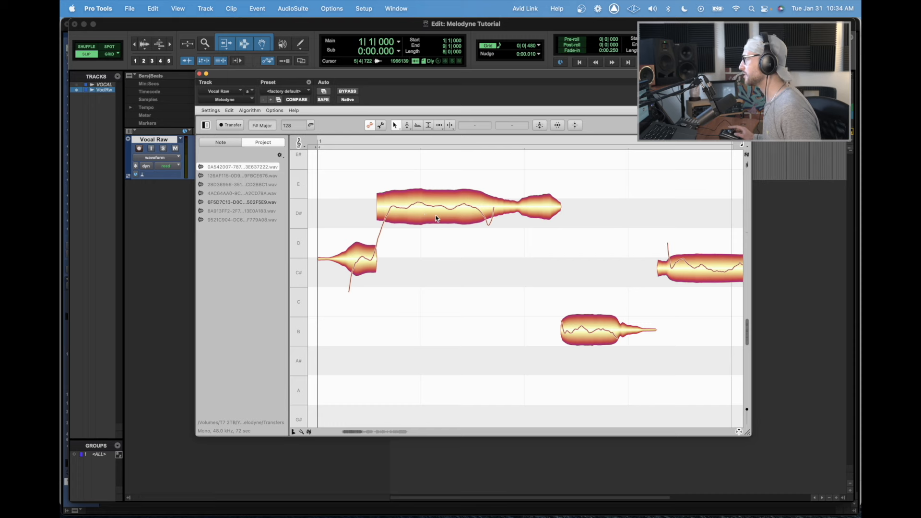
pyautogui.moveTo(501, 292); pyautogui.dragTo(414, 278)
pyautogui.moveTo(618, 357); pyautogui.dragTo(583, 331)
pyautogui.hscroll(5, 583, 331)
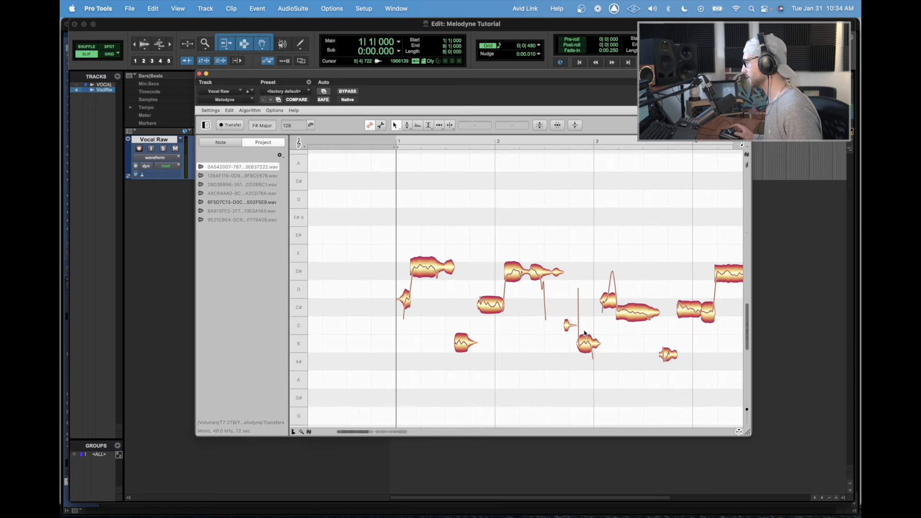
# - Look through the note editor vertically across the pitch range and horizontally along the vocal's bars
pyautogui.scroll(-3, 542, 325)
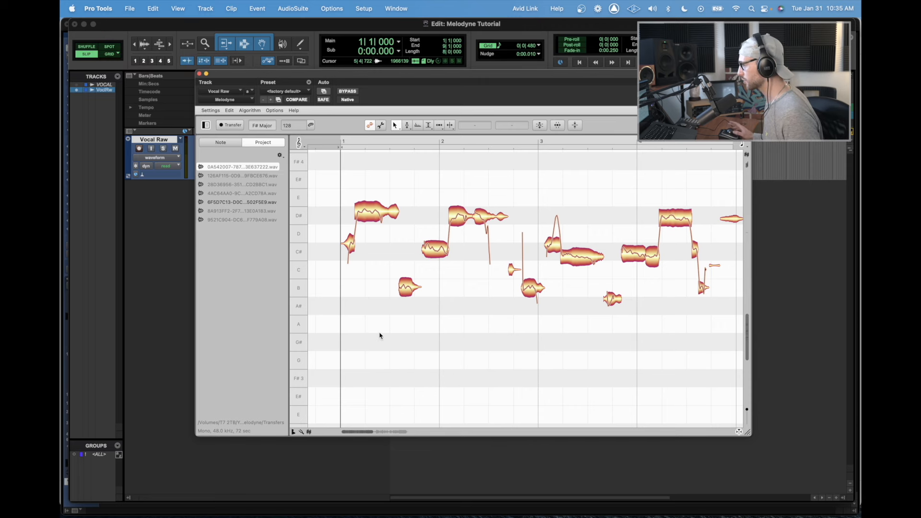
pyautogui.scroll(5, 380, 335)
pyautogui.scroll(-10, 380, 335)
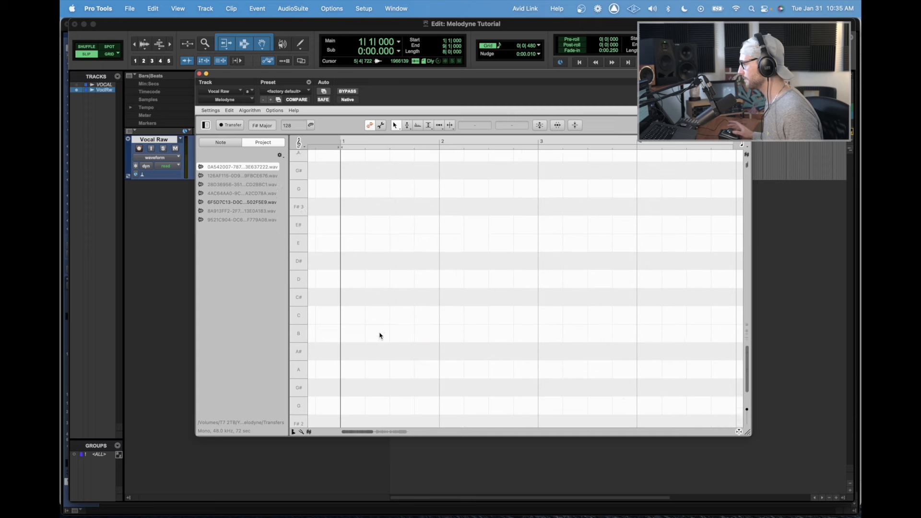
pyautogui.scroll(10, 379, 335)
pyautogui.scroll(-3, 380, 335)
pyautogui.scroll(3, 379, 367)
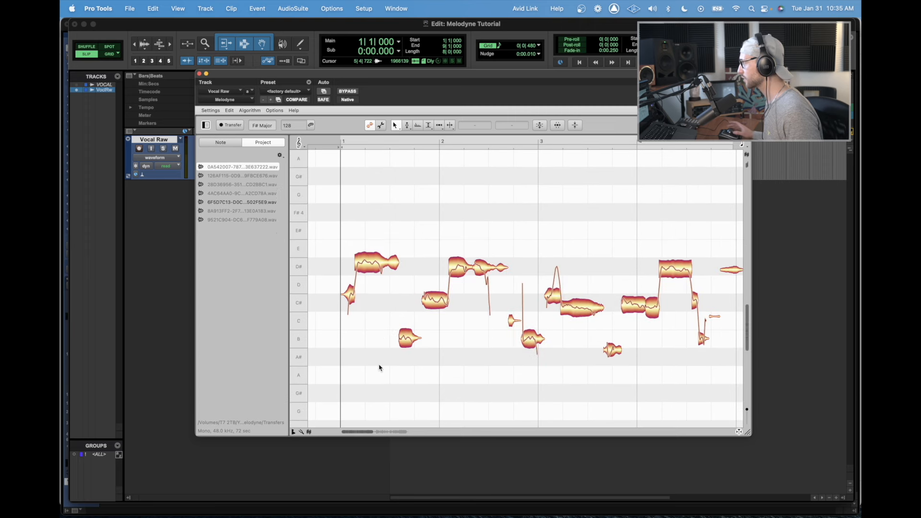
pyautogui.scroll(-3, 379, 368)
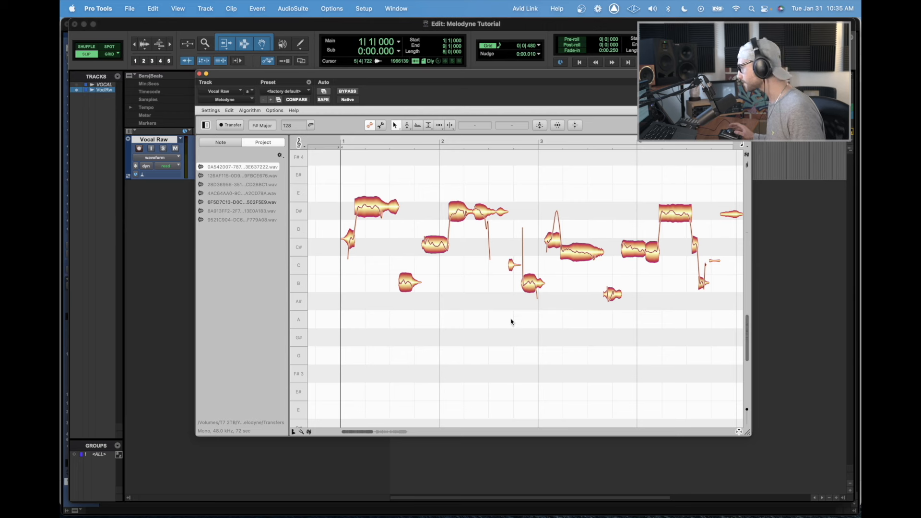
pyautogui.hscroll(10, 511, 322)
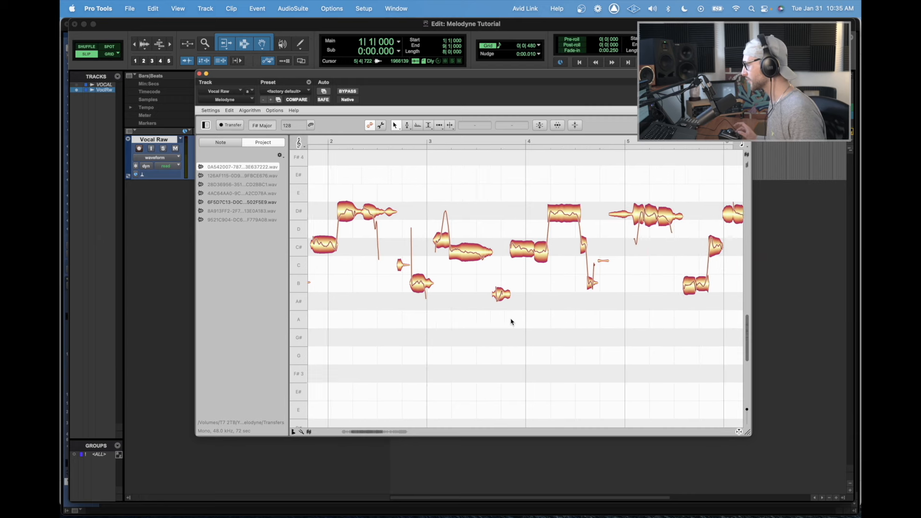
pyautogui.hscroll(-10, 511, 321)
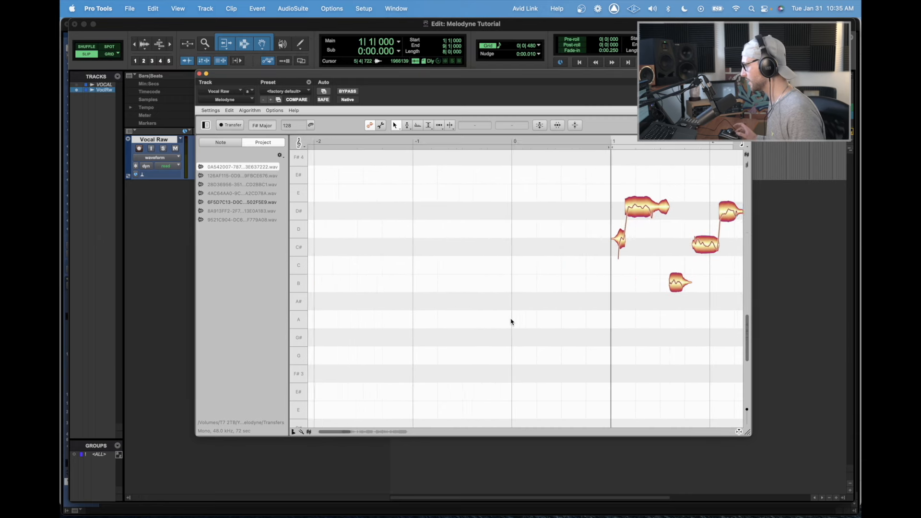
pyautogui.hscroll(-2, 511, 322)
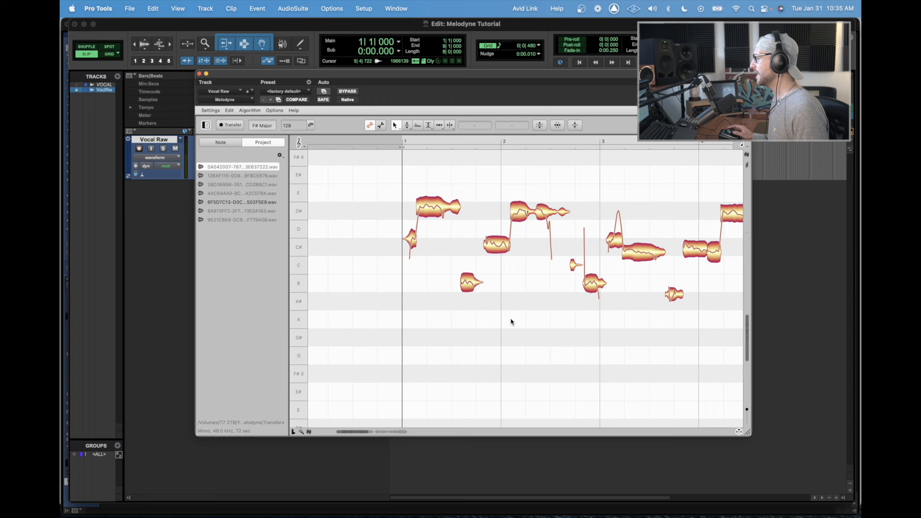
pyautogui.moveTo(747, 341)
pyautogui.mouseDown()
pyautogui.moveTo(748, 307)
pyautogui.moveTo(747, 338)
pyautogui.mouseUp()
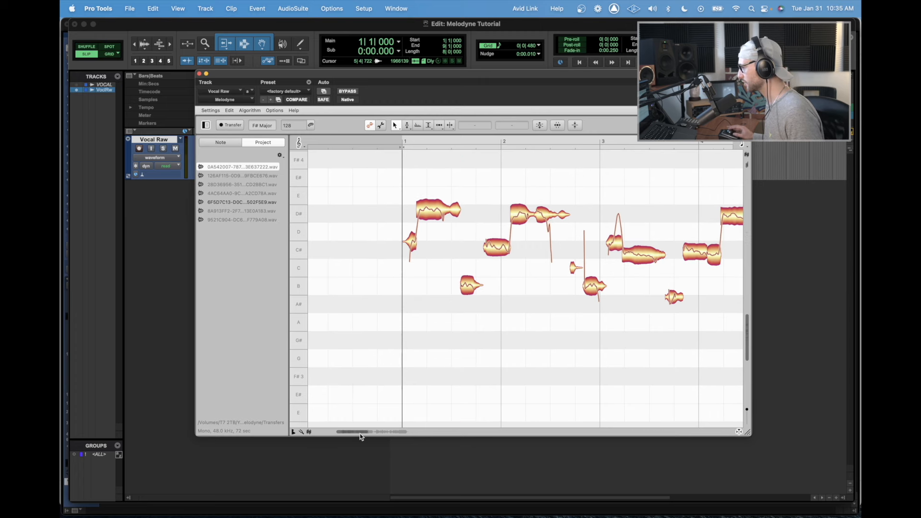
# - Switch the note editor to the Zoom Tool and return to the Main Tool
pyautogui.moveTo(360, 433)
pyautogui.mouseDown()
pyautogui.moveTo(372, 434)
pyautogui.moveTo(358, 432)
pyautogui.mouseUp()
pyautogui.scroll(1, 444, 312)
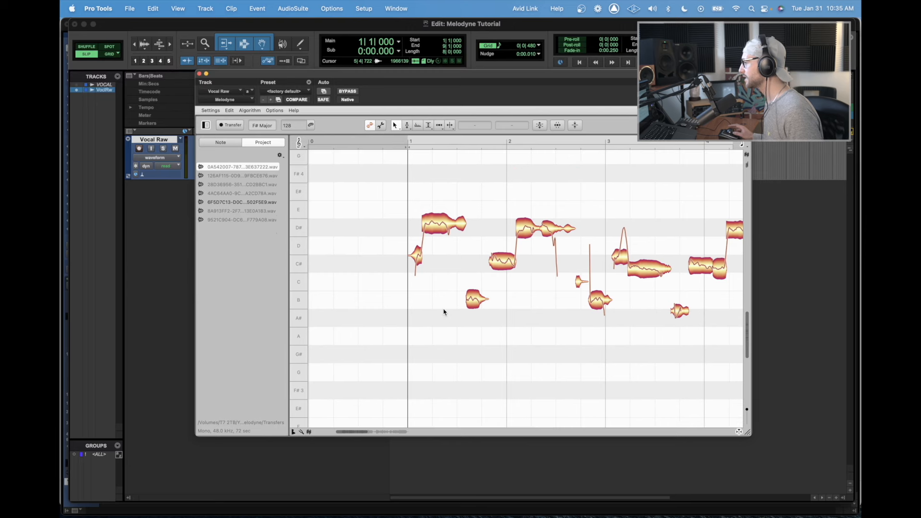
pyautogui.hscroll(2, 443, 311)
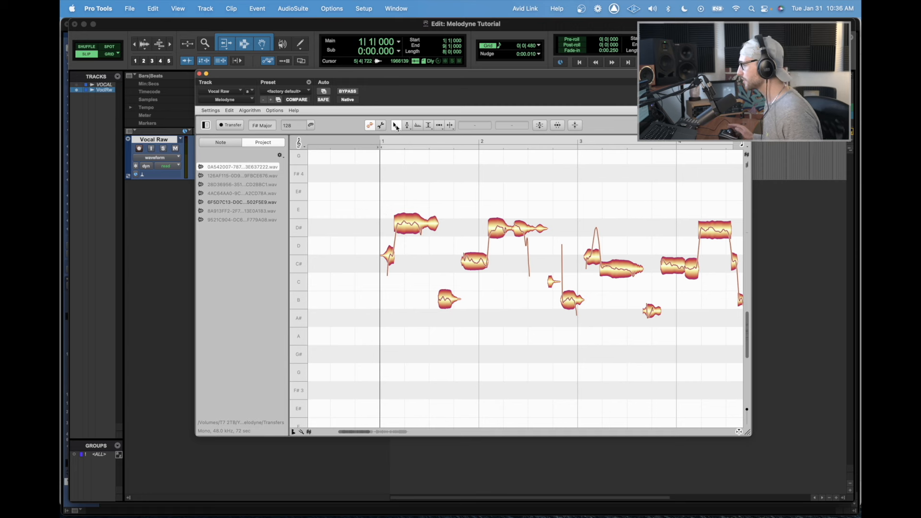
pyautogui.moveTo(396, 127)
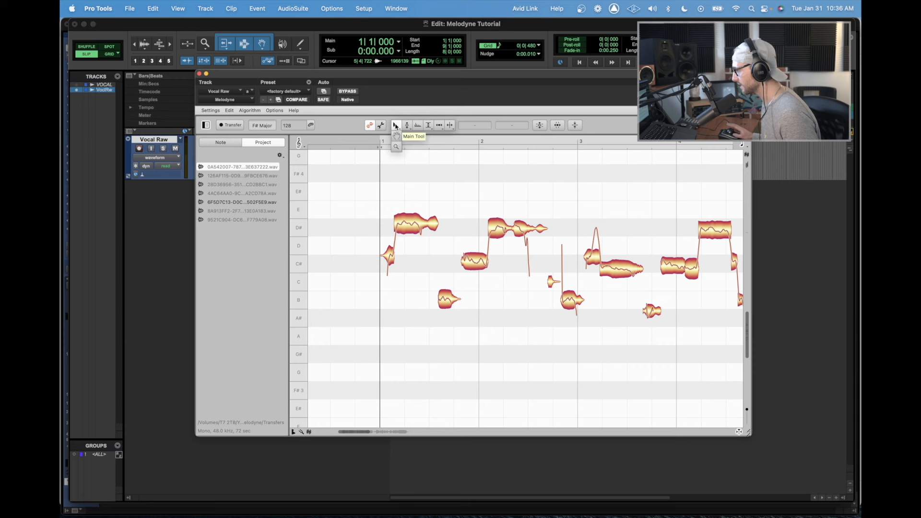
pyautogui.click(396, 148)
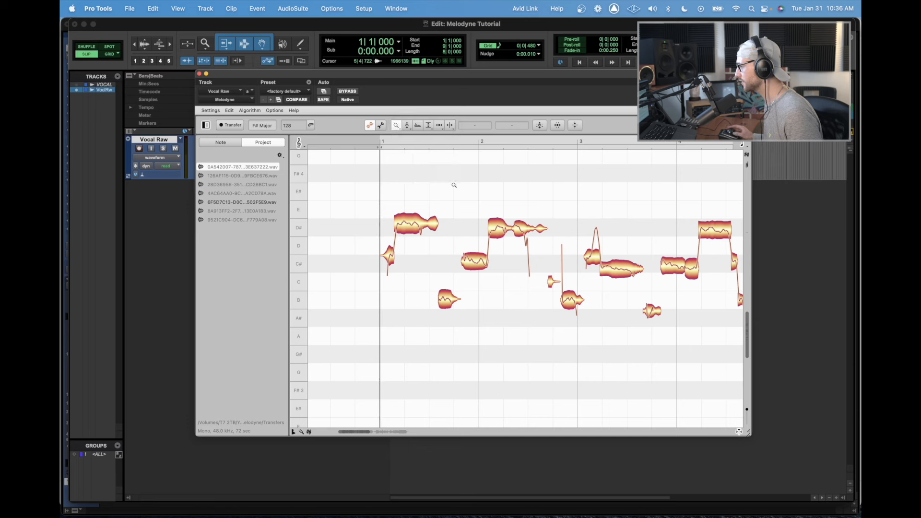
pyautogui.click(398, 127)
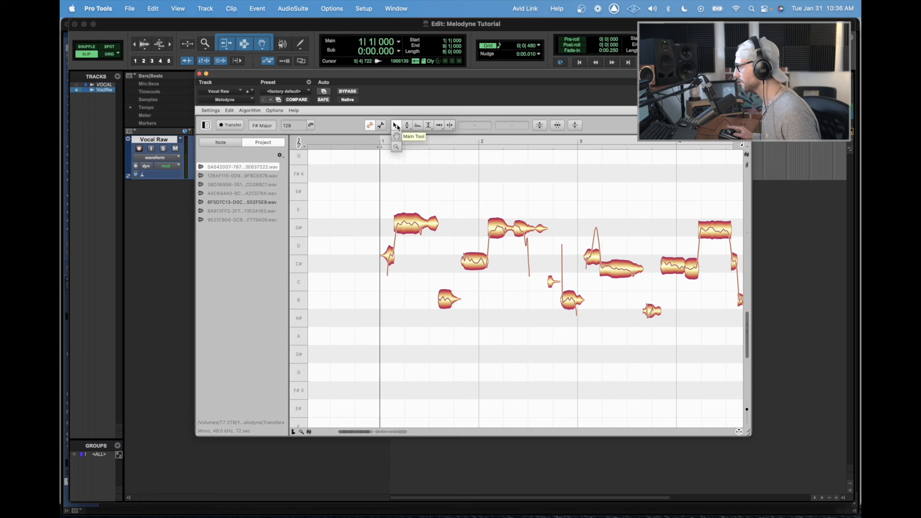
pyautogui.click(396, 136)
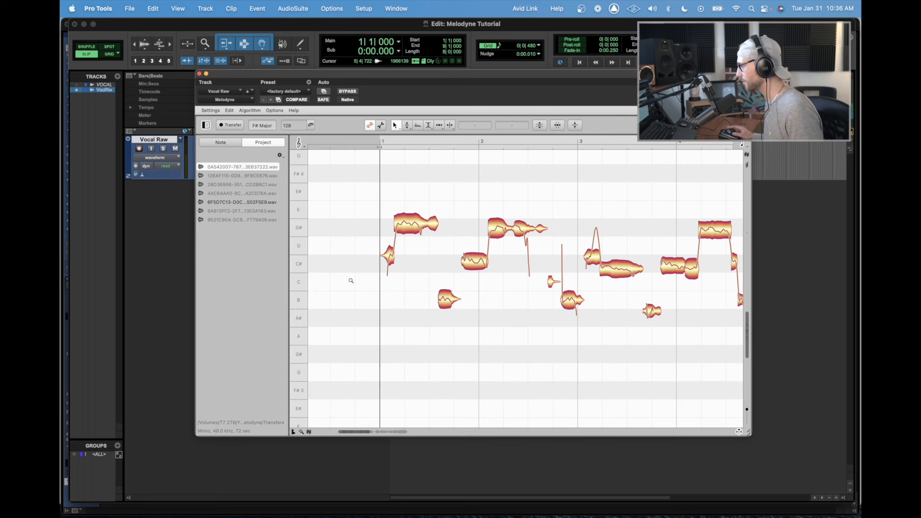
# - Examine the note blobs around bars 1 and 2 up close, and return to an overview of bars 1 to 4
pyautogui.moveTo(411, 254); pyautogui.dragTo(412, 235)
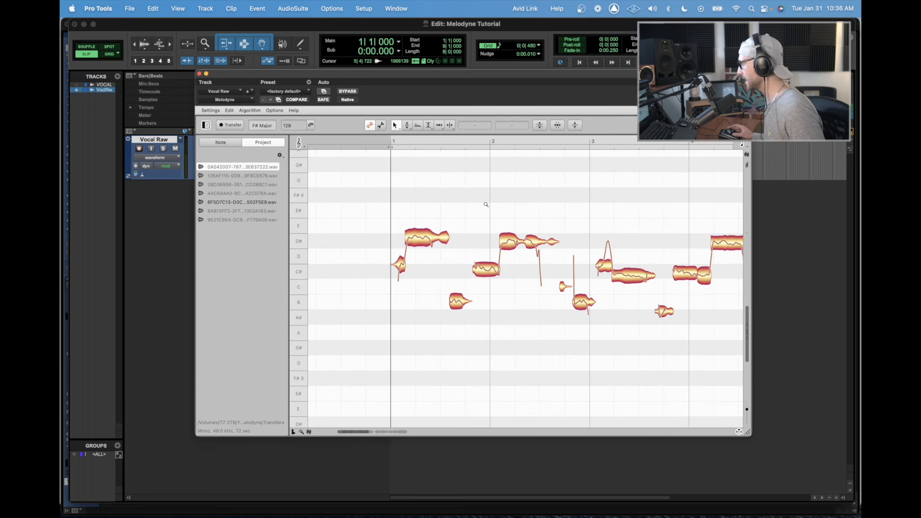
pyautogui.moveTo(486, 204); pyautogui.dragTo(471, 267)
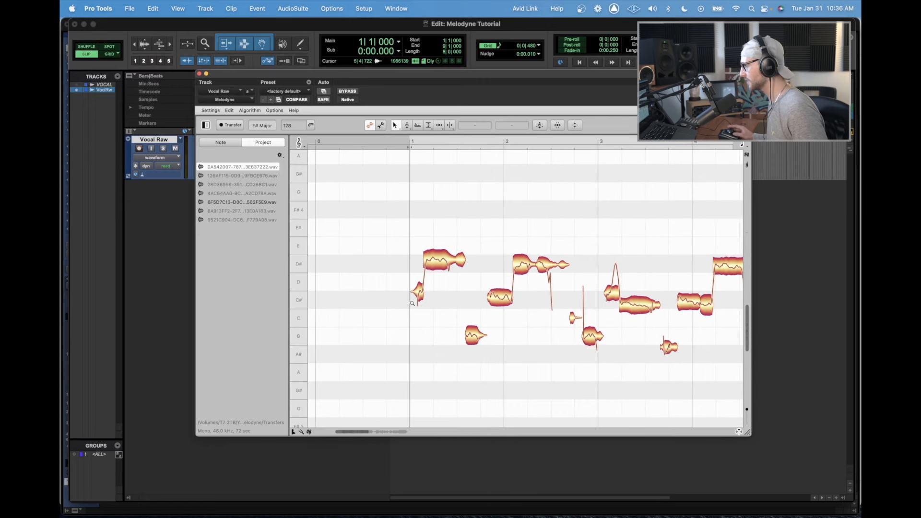
pyautogui.scroll(-1, 422, 309)
pyautogui.moveTo(434, 277); pyautogui.dragTo(542, 346)
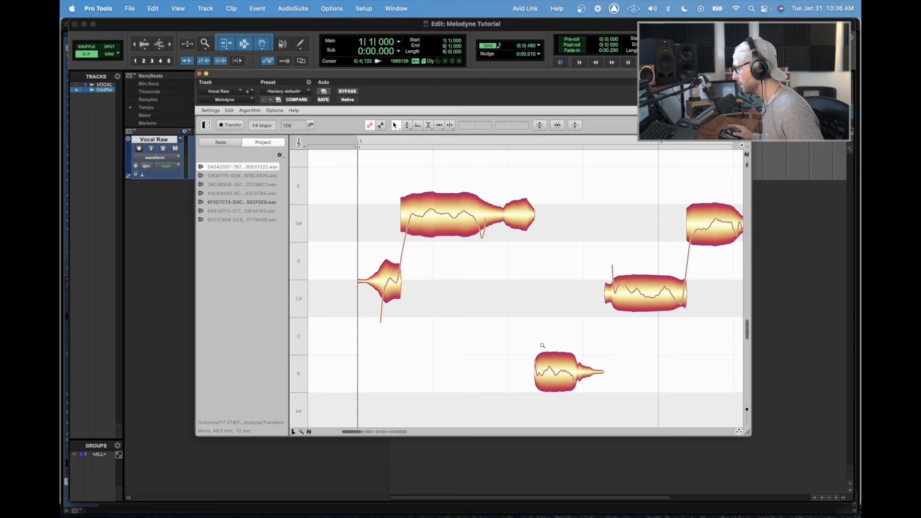
pyautogui.scroll(3, 466, 312)
pyautogui.hscroll(1, 474, 316)
pyautogui.hscroll(8, 474, 316)
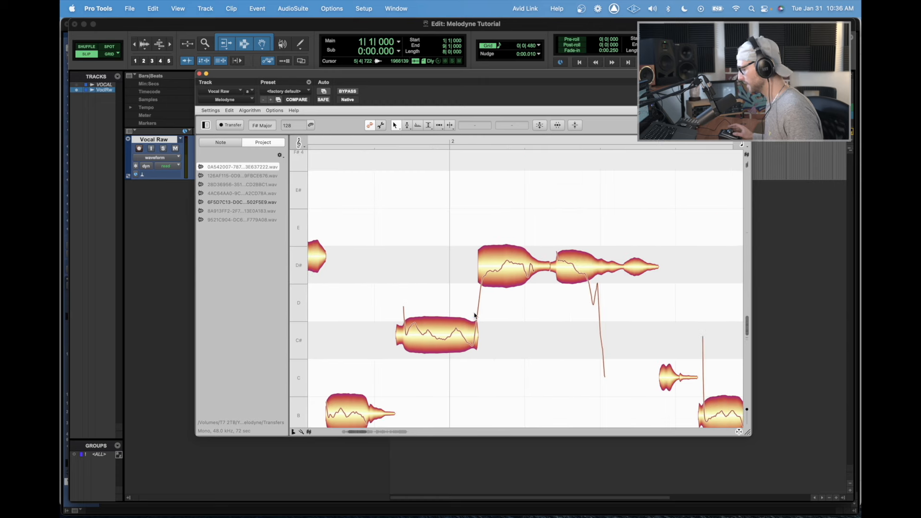
pyautogui.moveTo(591, 378); pyautogui.dragTo(503, 307)
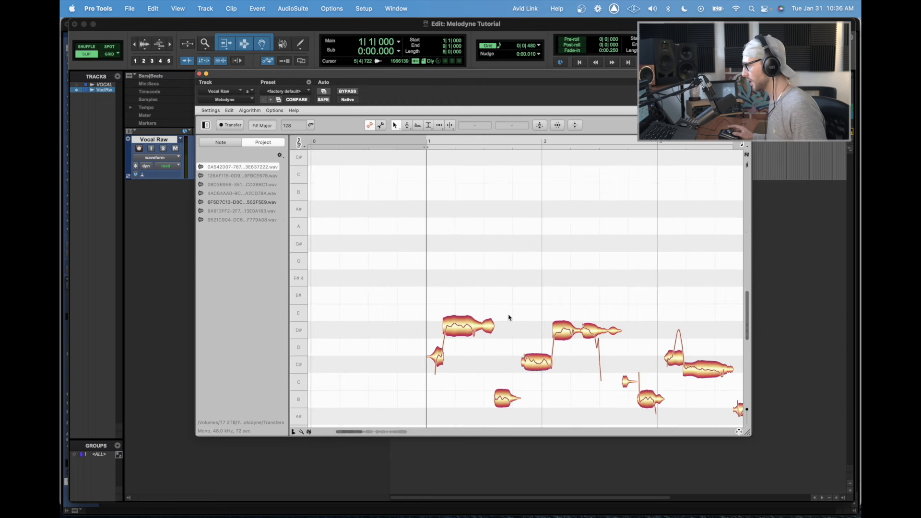
pyautogui.scroll(-7, 508, 317)
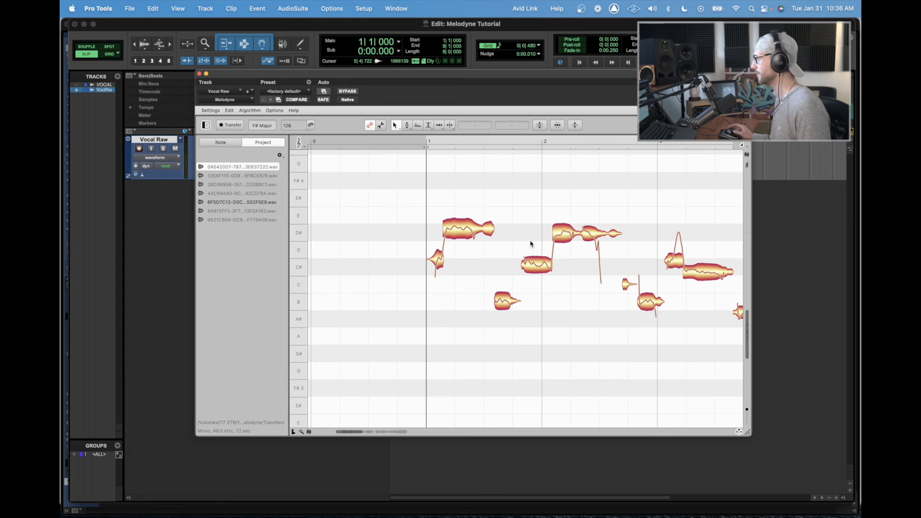
pyautogui.hscroll(4, 527, 226)
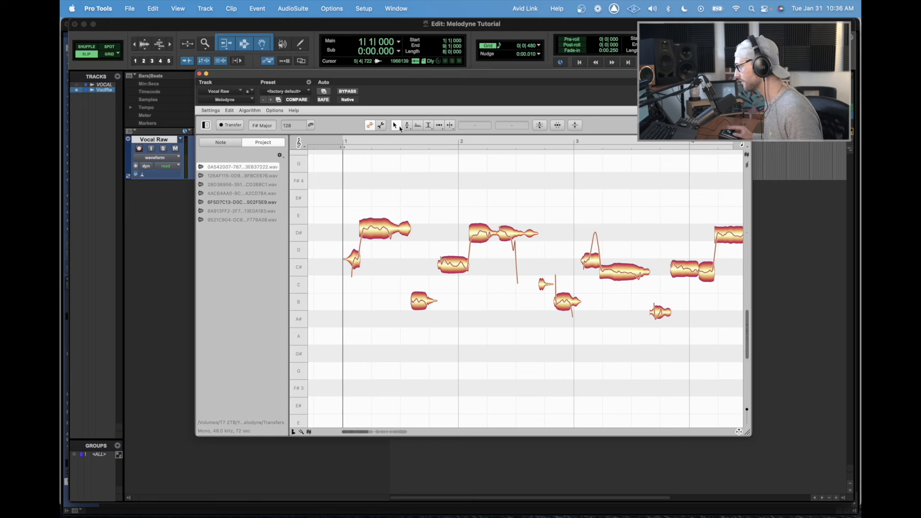
# - Try the Pitch, Formant and Amplitude tools in turn on the vocal's notes, and go back to the Pitch Tool
pyautogui.moveTo(407, 129)
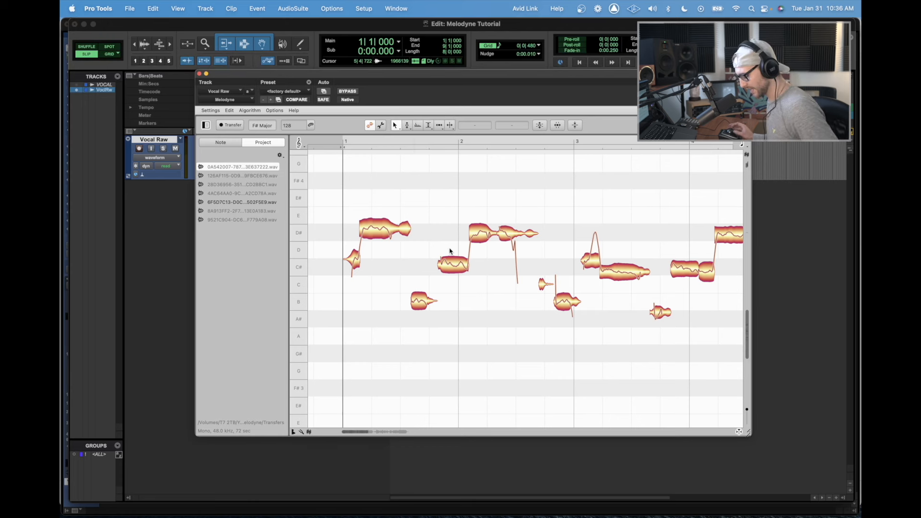
pyautogui.rightClick(468, 319)
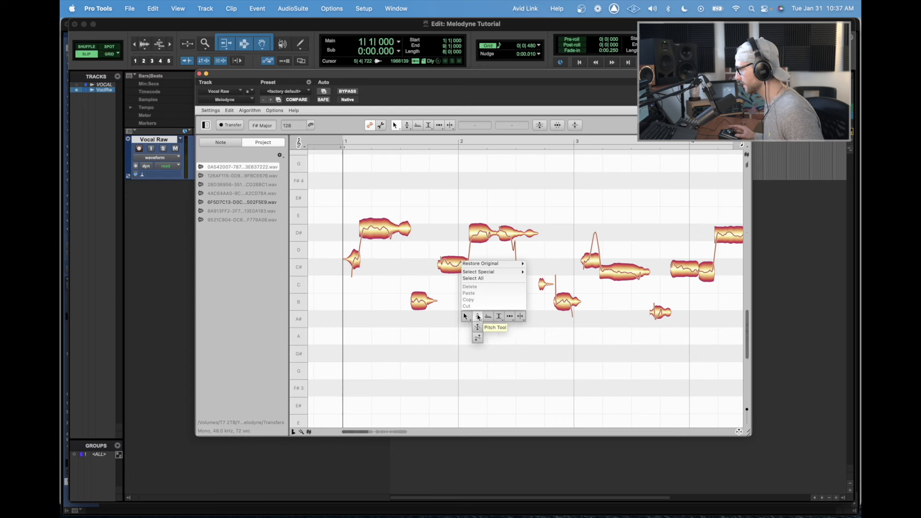
pyautogui.click(478, 317)
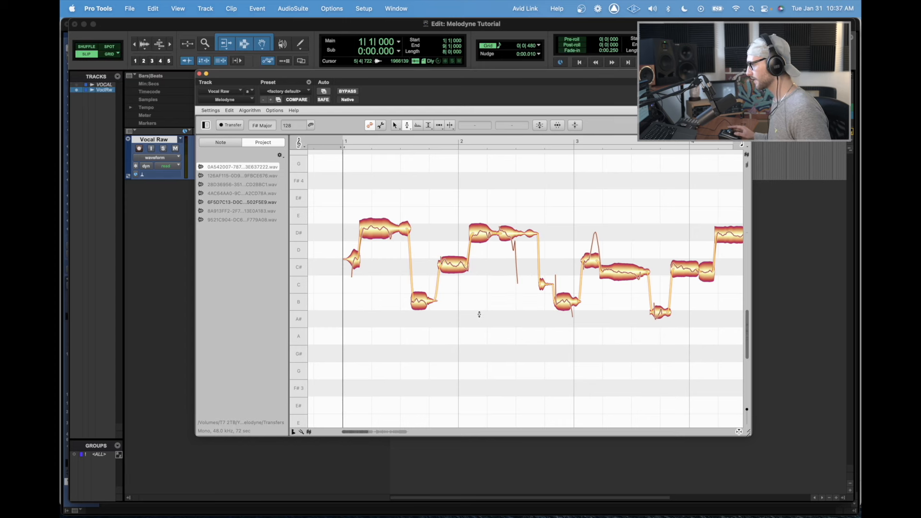
pyautogui.rightClick(515, 329)
pyautogui.click(523, 330)
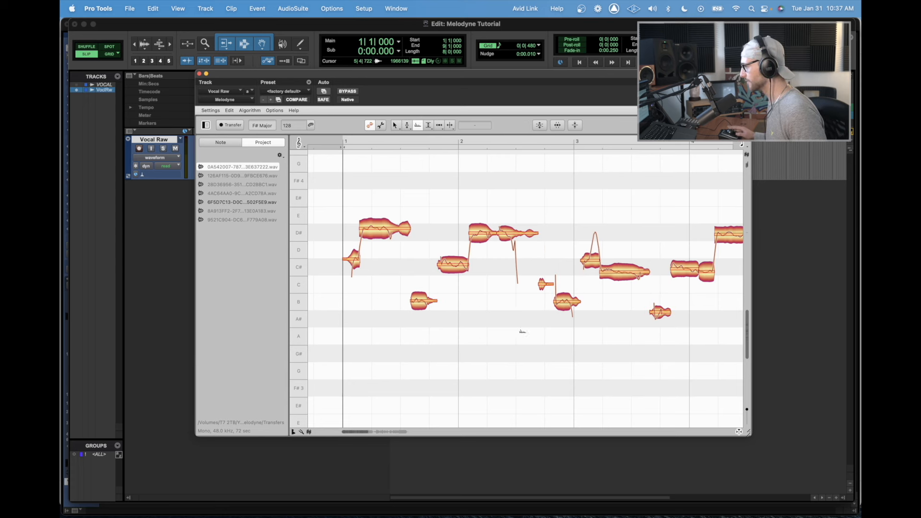
pyautogui.rightClick(501, 331)
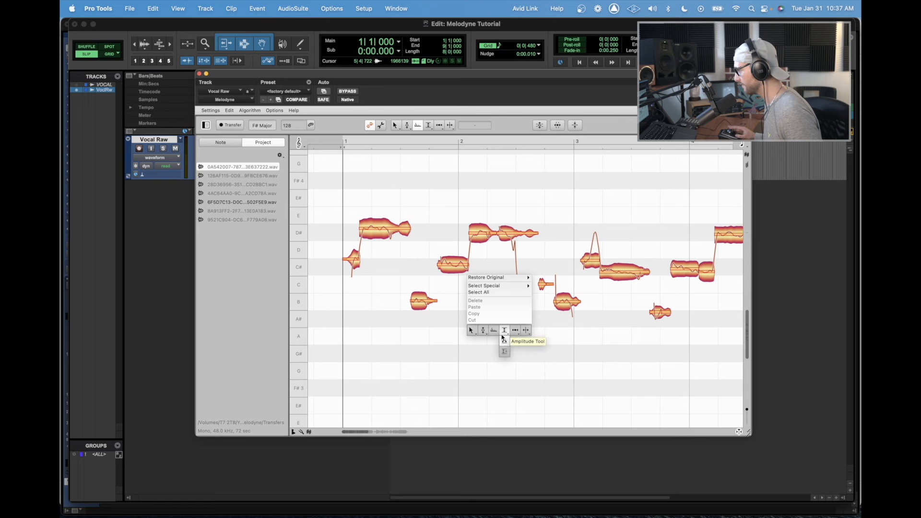
pyautogui.click(504, 331)
pyautogui.rightClick(504, 330)
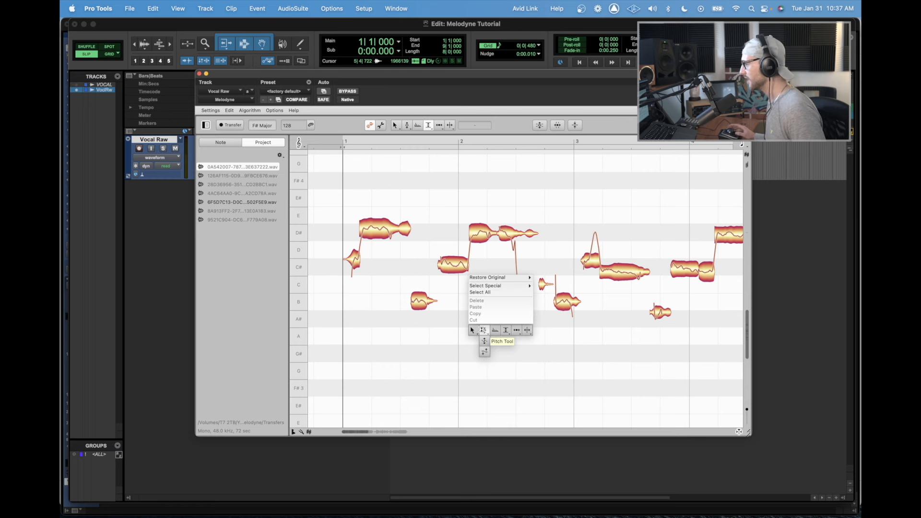
pyautogui.click(481, 329)
pyautogui.scroll(1, 430, 308)
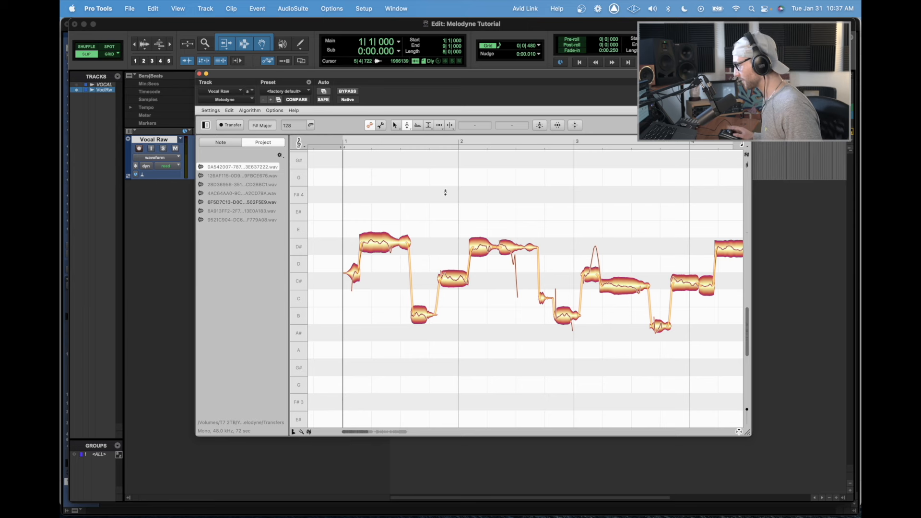
pyautogui.hscroll(-2, 483, 166)
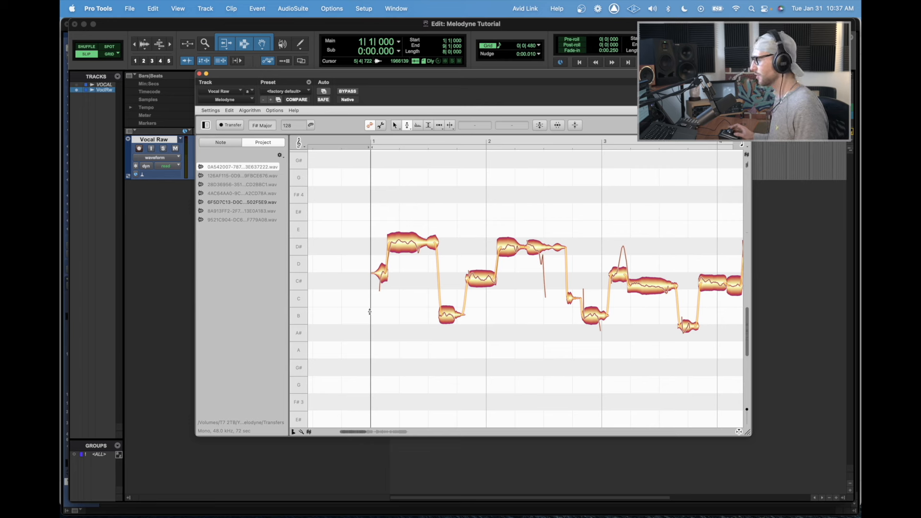
# - Select the long D# 4 note in bar 1 with the Main Tool, box-select the notes around it, and clear the selection
pyautogui.rightClick(406, 357)
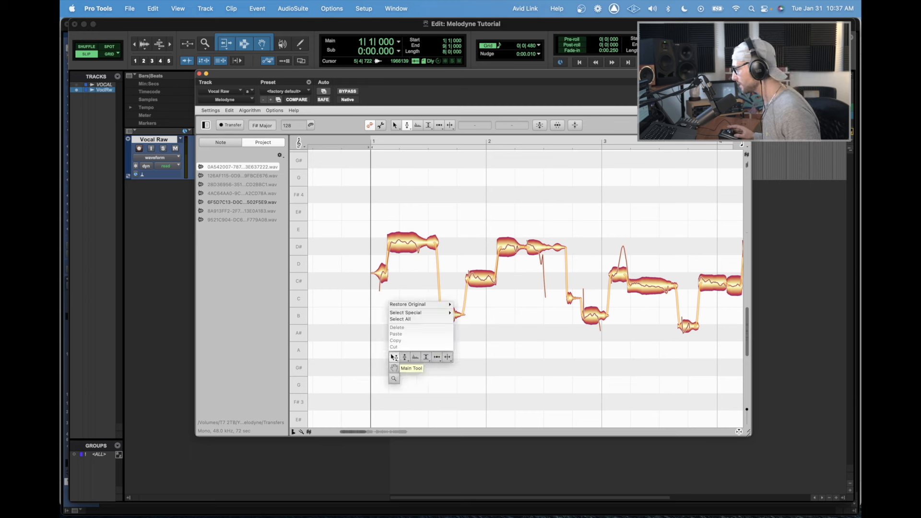
pyautogui.click(396, 357)
pyautogui.click(400, 241)
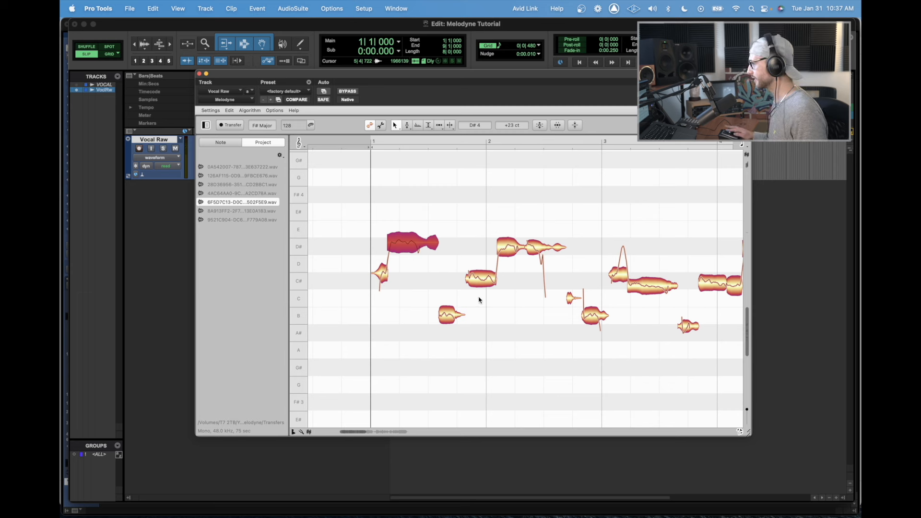
pyautogui.moveTo(346, 191); pyautogui.dragTo(547, 384)
pyautogui.click(548, 386)
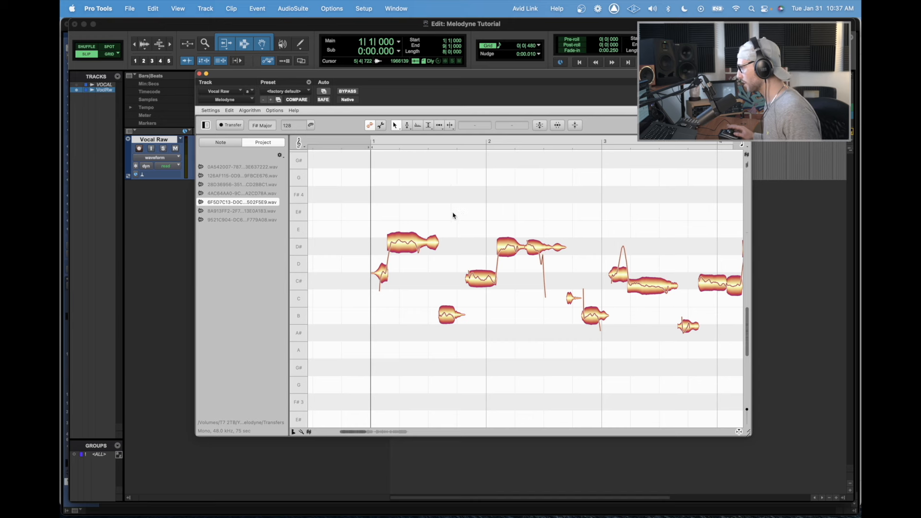
# - Look over the vocal's opening bars horizontally and across the pitch range, keeping the Main Tool active
pyautogui.rightClick(383, 202)
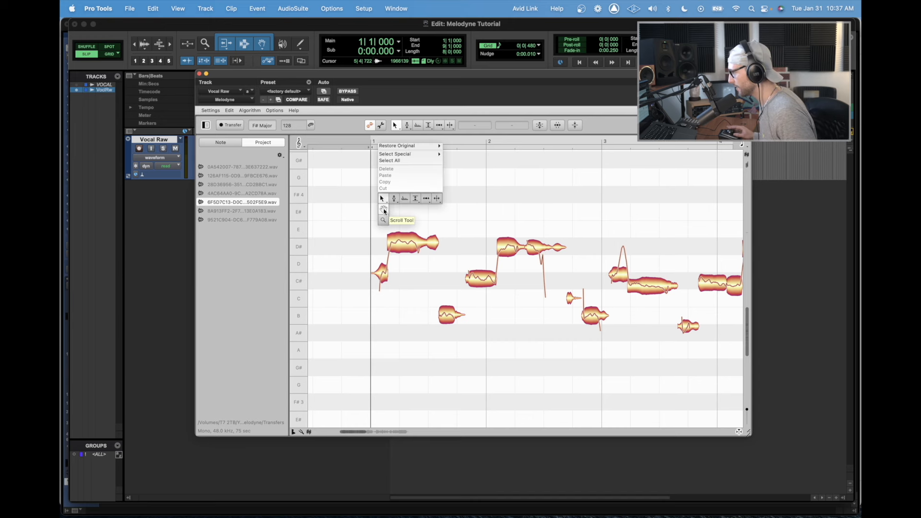
pyautogui.click(383, 201)
pyautogui.moveTo(523, 198); pyautogui.dragTo(503, 230)
pyautogui.rightClick(504, 231)
pyautogui.click(505, 222)
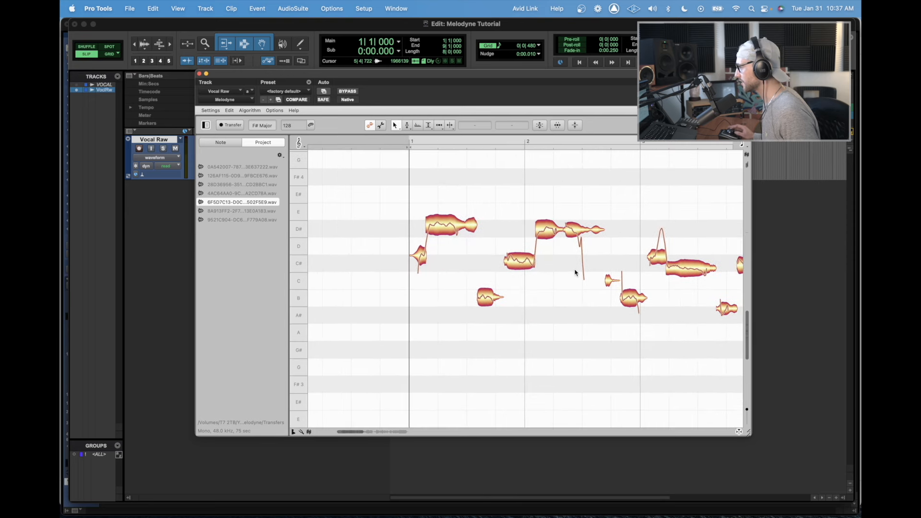
pyautogui.scroll(-4, 401, 295)
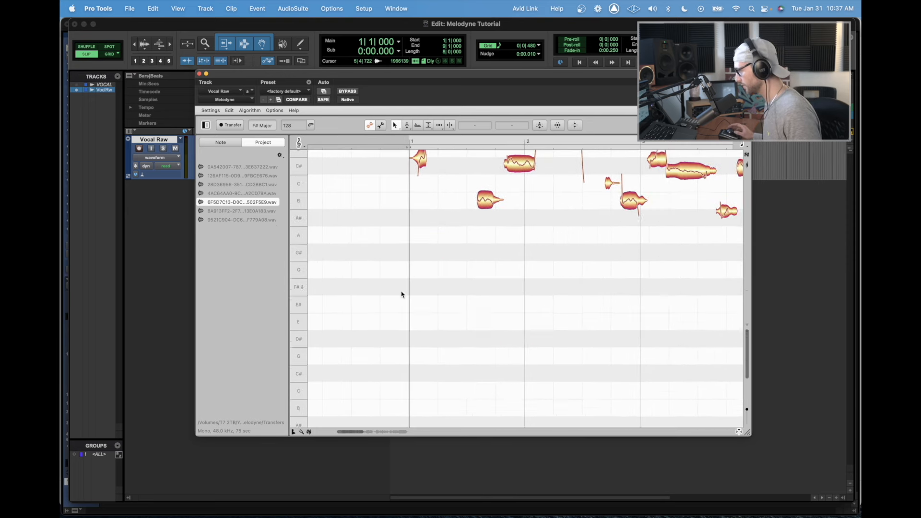
pyautogui.scroll(5, 401, 294)
pyautogui.scroll(-3, 401, 294)
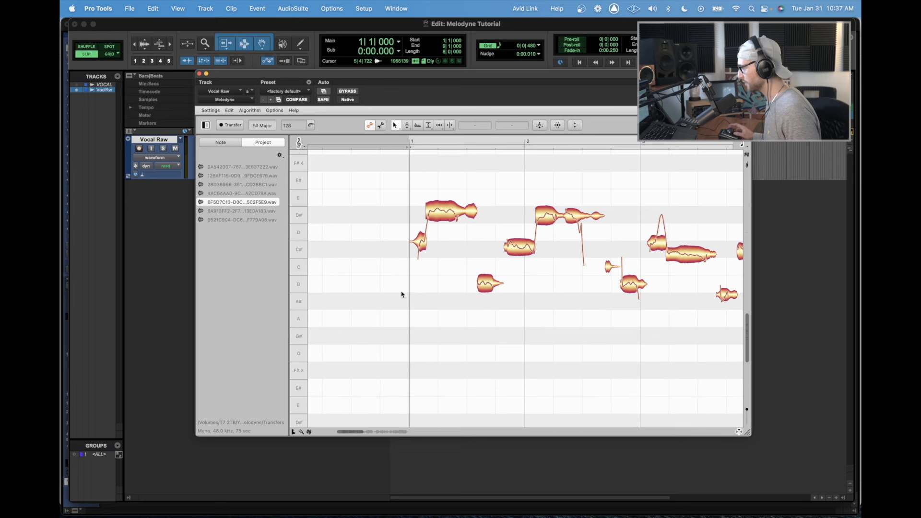
pyautogui.hscroll(3, 402, 294)
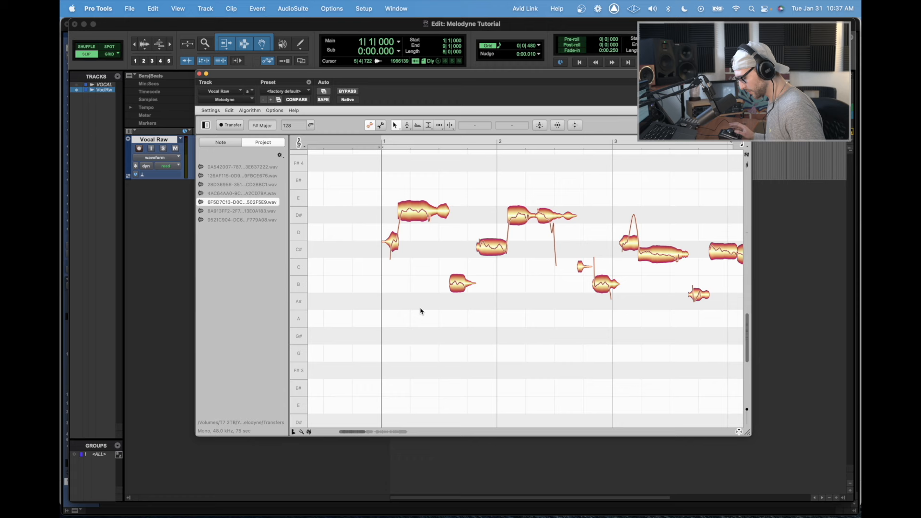
pyautogui.scroll(3, 420, 311)
pyautogui.scroll(-4, 419, 308)
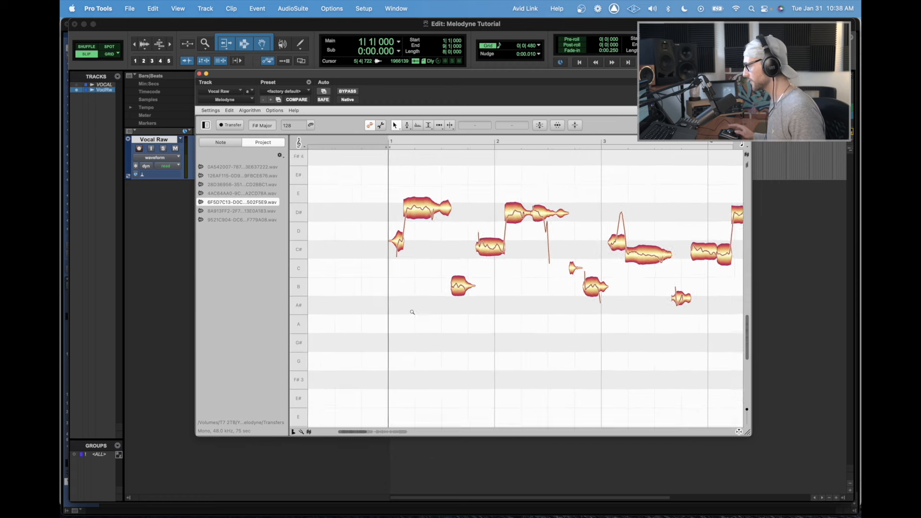
pyautogui.scroll(1, 417, 305)
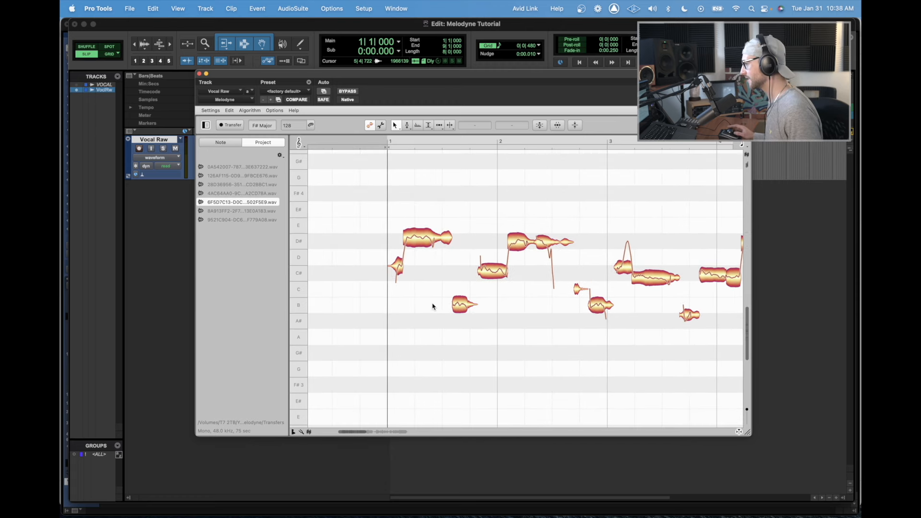
# - Lower the long D# 4 note in bar 1 to -9 cents with the Pitch Tool and deselect it
pyautogui.rightClick(429, 308)
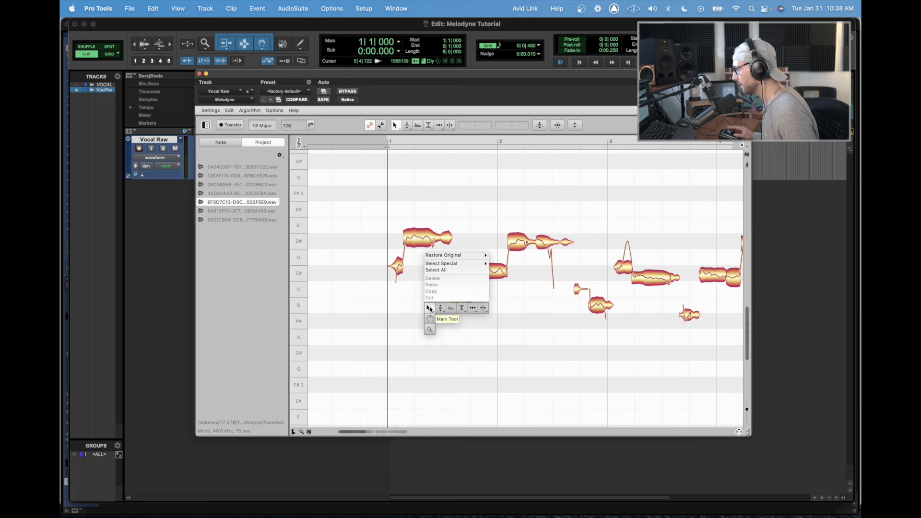
pyautogui.click(441, 308)
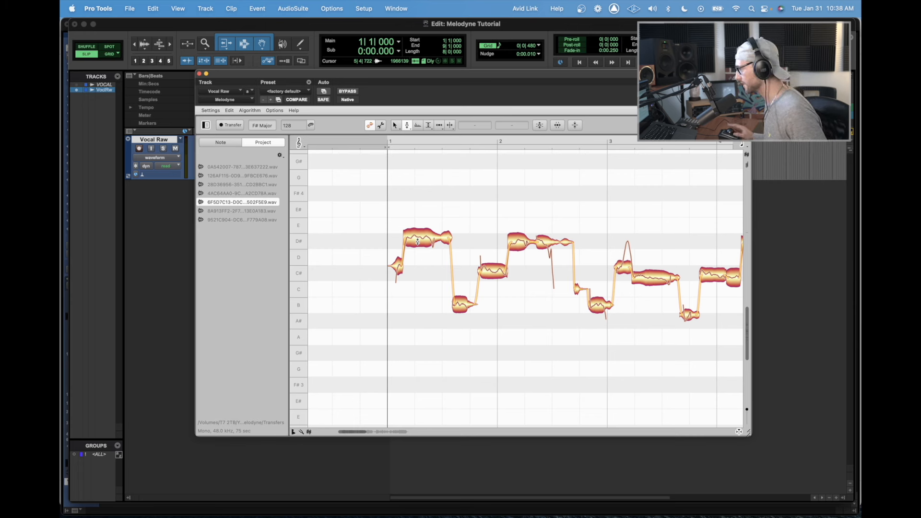
pyautogui.moveTo(418, 241)
pyautogui.mouseDown()
pyautogui.moveTo(416, 214)
pyautogui.moveTo(419, 289)
pyautogui.moveTo(418, 220)
pyautogui.moveTo(418, 246)
pyautogui.mouseUp()
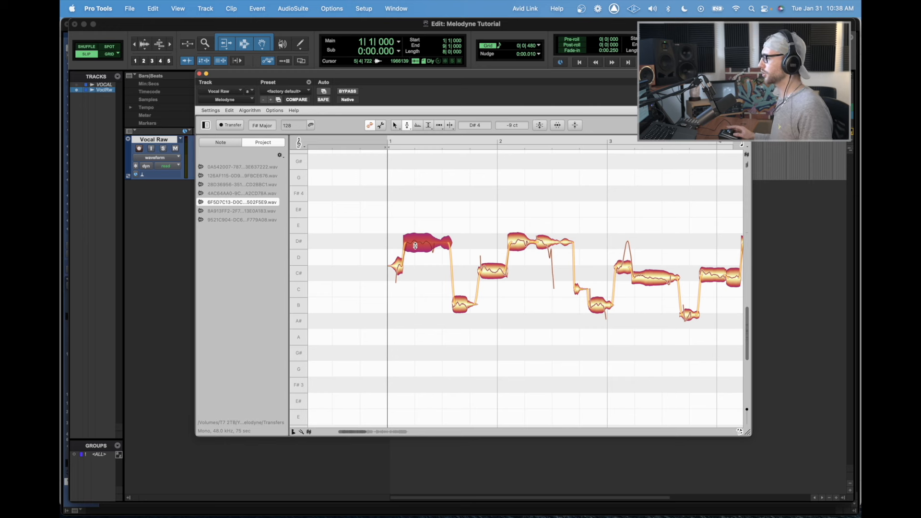
pyautogui.click(425, 295)
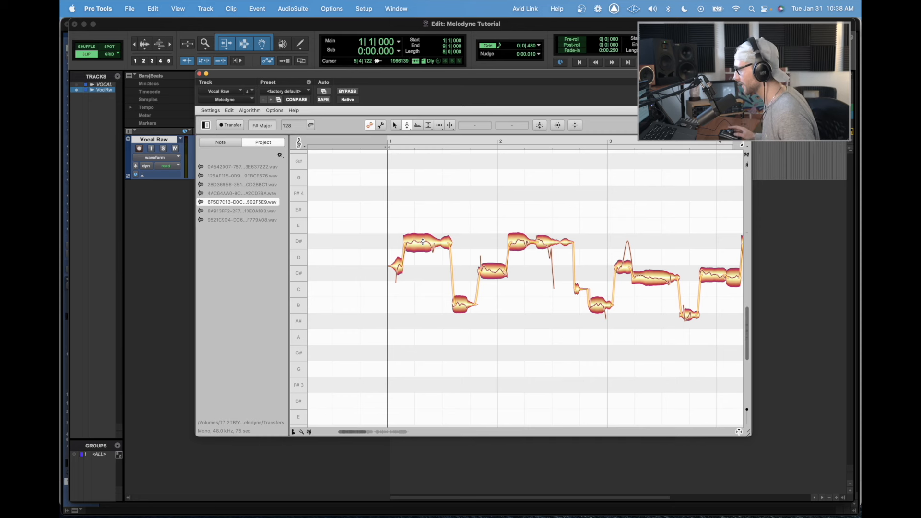
# - Offset the long D# 4 note in bar 1 to -38 cents, and snap it to exactly D# 4 at 0 cents
pyautogui.click(422, 245)
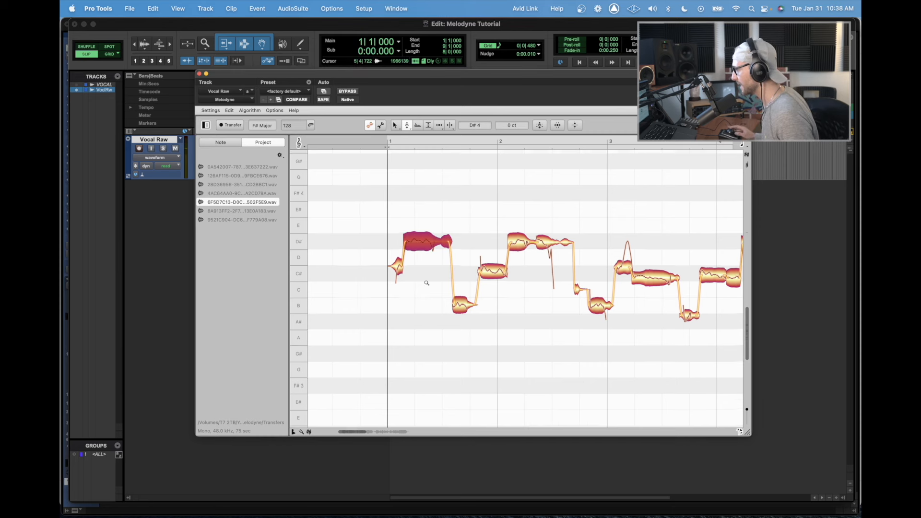
pyautogui.moveTo(426, 281); pyautogui.dragTo(485, 294)
pyautogui.press('super+z')
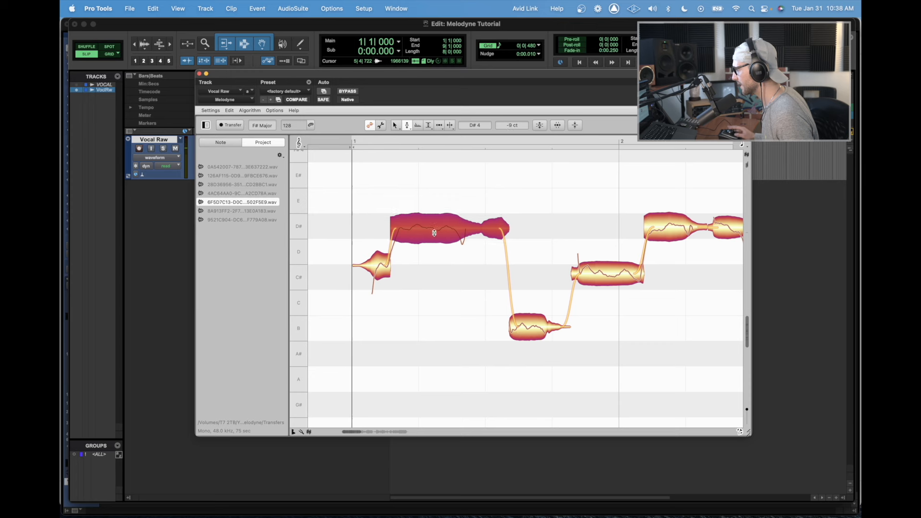
pyautogui.moveTo(426, 230); pyautogui.dragTo(426, 239)
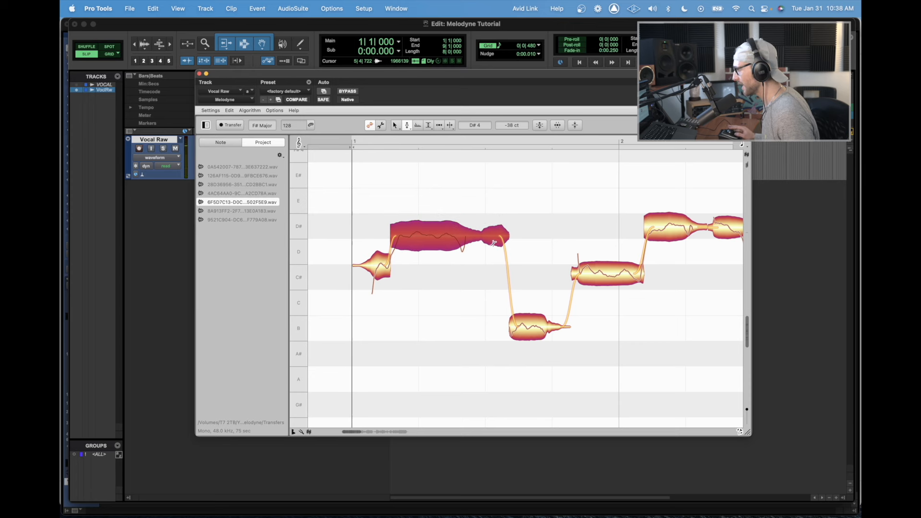
pyautogui.doubleClick(426, 236)
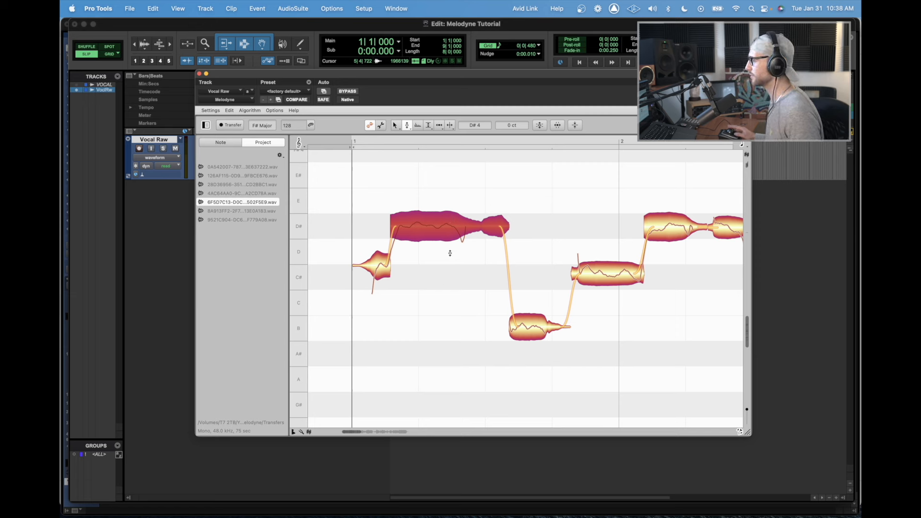
# - Lower the long note in bar 1 to D 4, snap it to 0 cents, and raise it back up a semitone to D# 4
pyautogui.moveTo(426, 224); pyautogui.dragTo(423, 245)
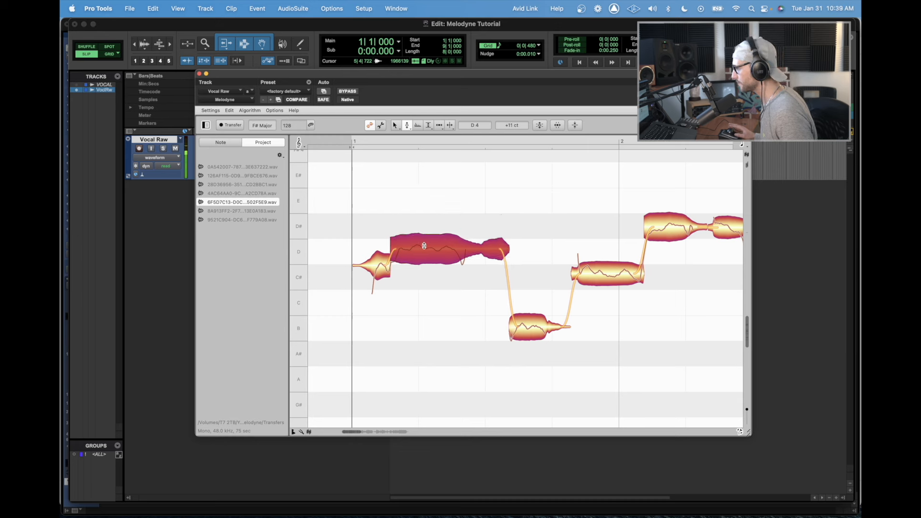
pyautogui.doubleClick(424, 245)
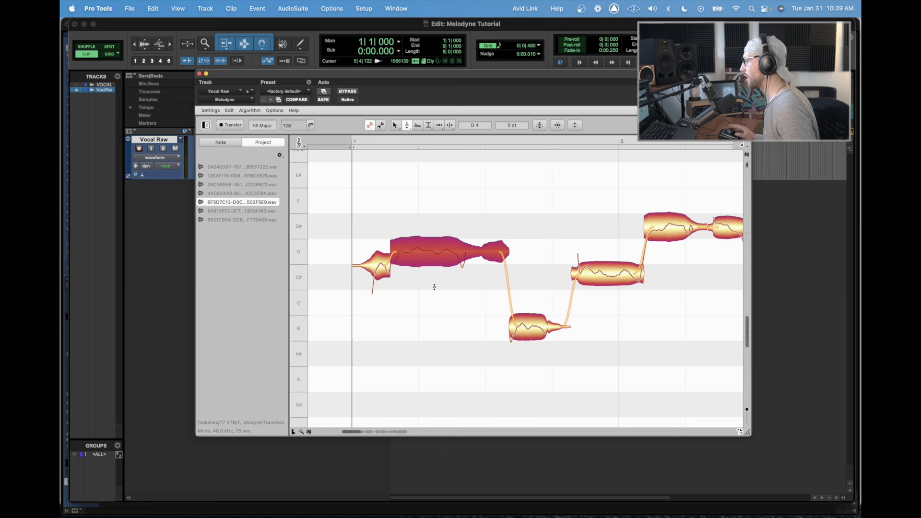
pyautogui.press('Up')
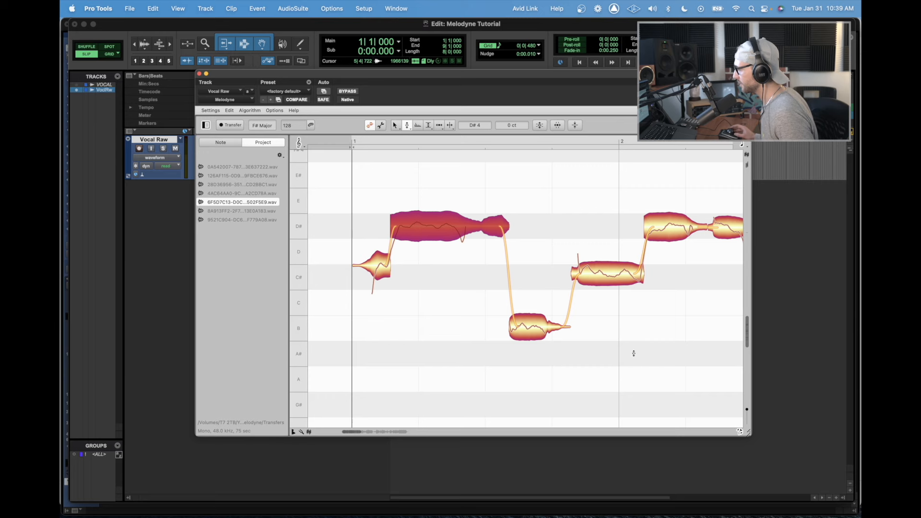
# - Box-select the notes from the start of bar 1 through the D# 4 notes of bar 2 with the Main Tool
pyautogui.hscroll(1, 633, 354)
pyautogui.moveTo(643, 372); pyautogui.dragTo(614, 362)
pyautogui.rightClick(613, 363)
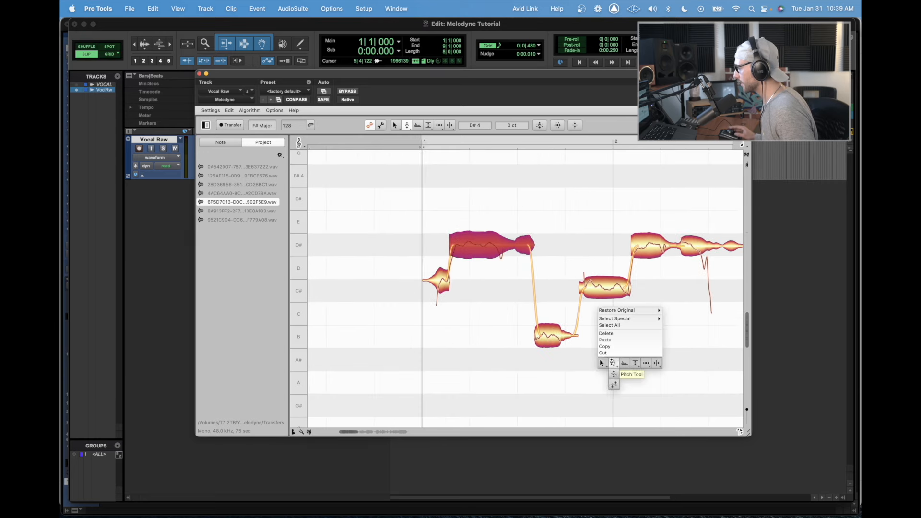
pyautogui.click(601, 363)
pyautogui.hscroll(2, 508, 288)
pyautogui.moveTo(352, 189); pyautogui.dragTo(664, 383)
# - Try snapping all the selected notes to their nearest semitones with the Pitch Tool, undo it, and clear the selection
pyautogui.rightClick(639, 259)
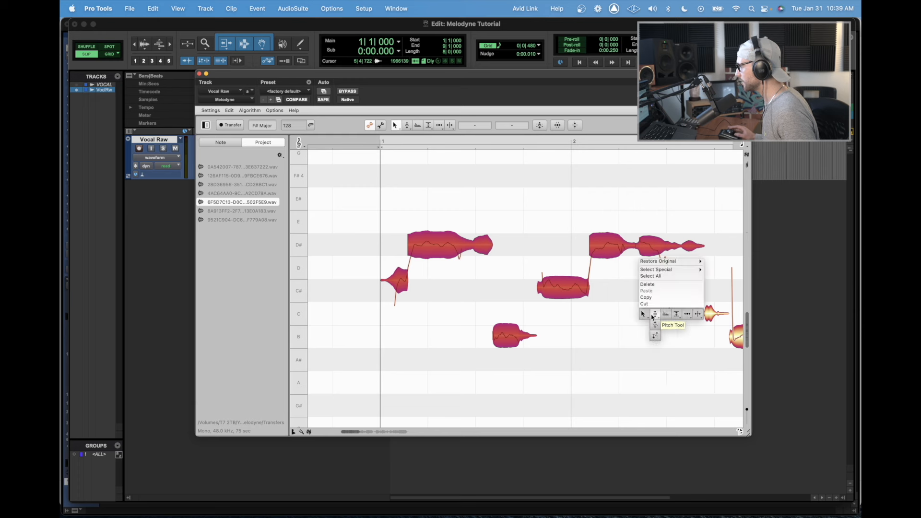
pyautogui.click(653, 316)
pyautogui.doubleClick(611, 246)
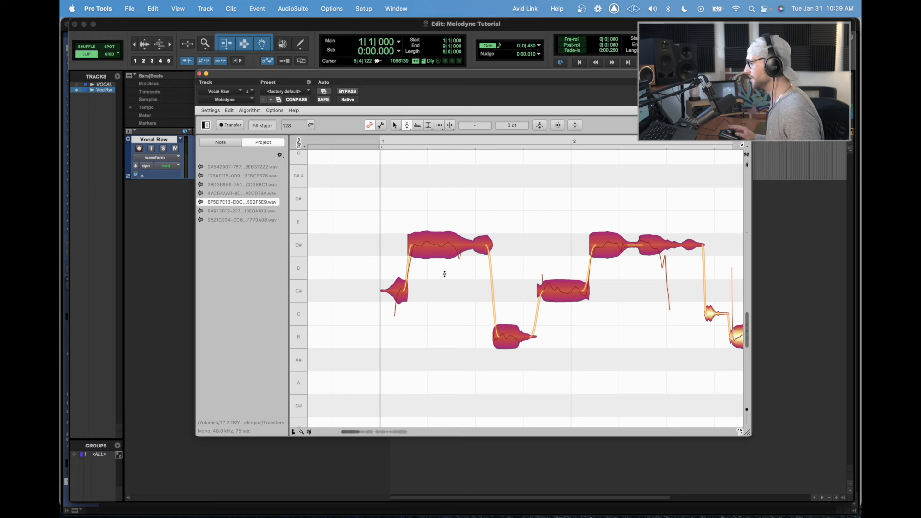
pyautogui.click(432, 288)
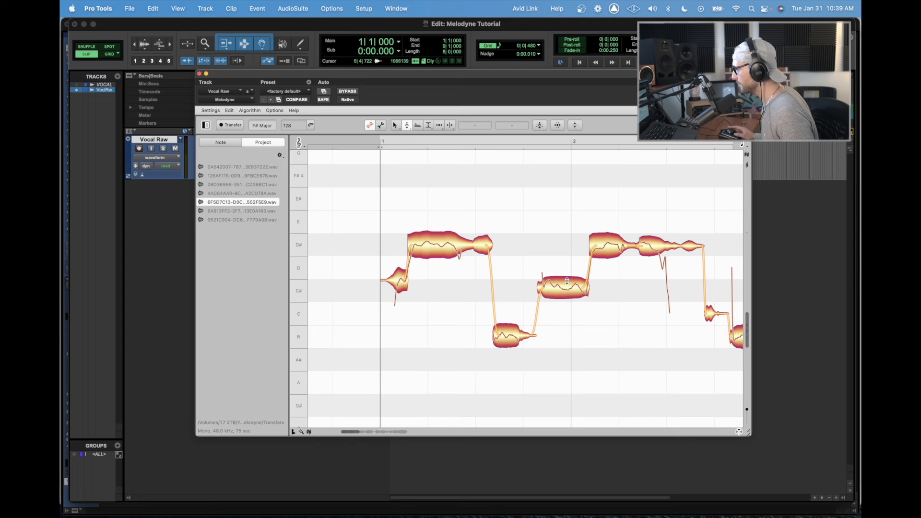
# - Nudge the first D# 4 note of bar 2 to -1 cent and snap the C# 4 note just before it to 0 cents
pyautogui.moveTo(613, 243)
pyautogui.mouseDown()
pyautogui.moveTo(613, 220)
pyautogui.moveTo(609, 267)
pyautogui.moveTo(611, 249)
pyautogui.mouseUp()
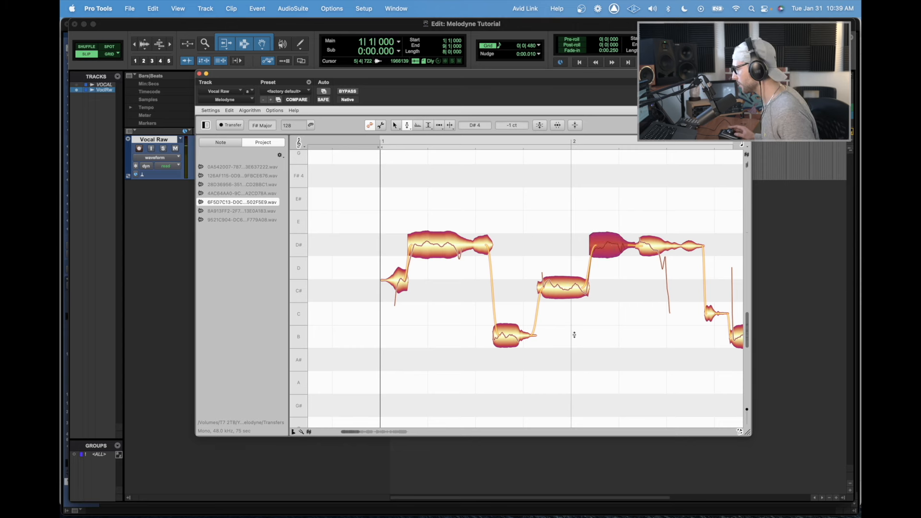
pyautogui.click(567, 293)
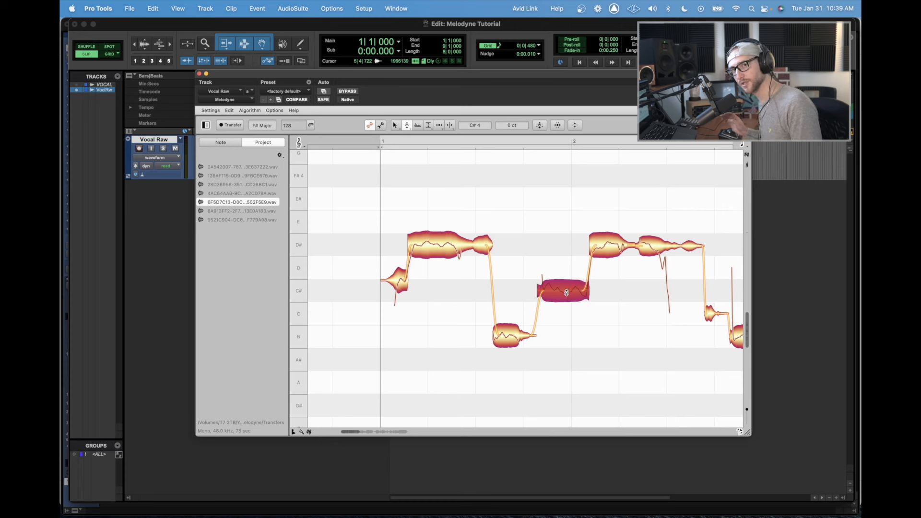
# - Switch to the Pitch Modulation Tool and deselect the C# 4 note before bar 2
pyautogui.rightClick(484, 200)
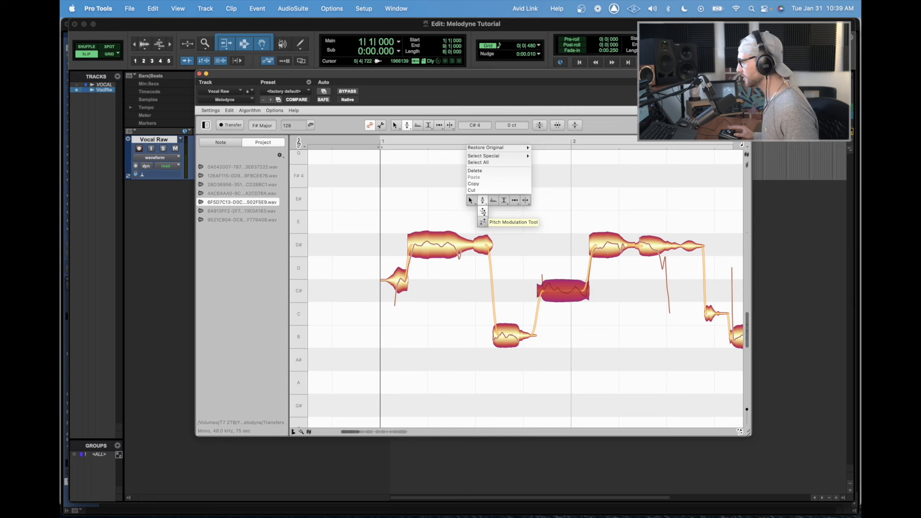
pyautogui.click(483, 222)
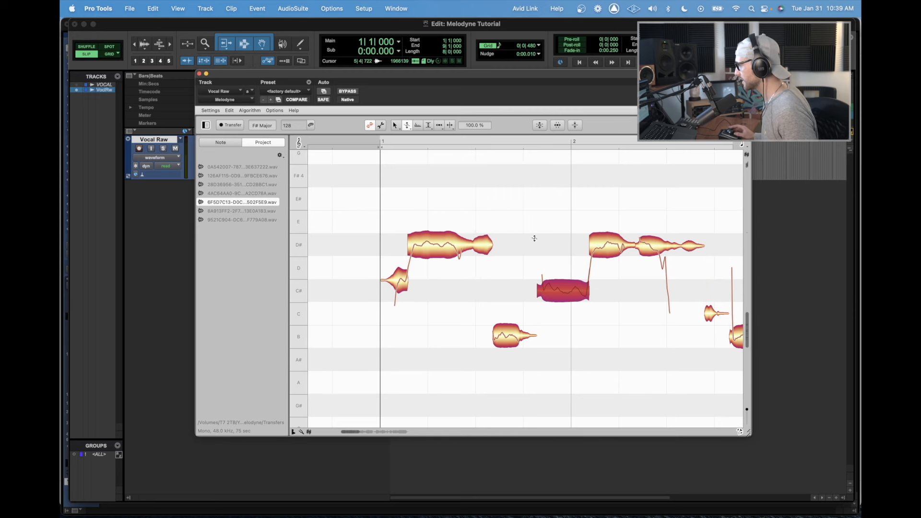
pyautogui.hscroll(3, 534, 238)
pyautogui.rightClick(551, 301)
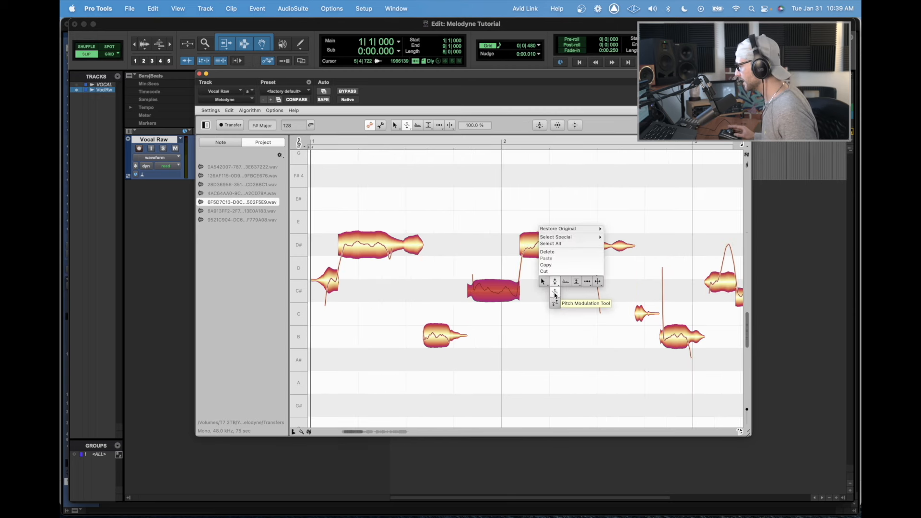
pyautogui.click(555, 295)
pyautogui.click(513, 333)
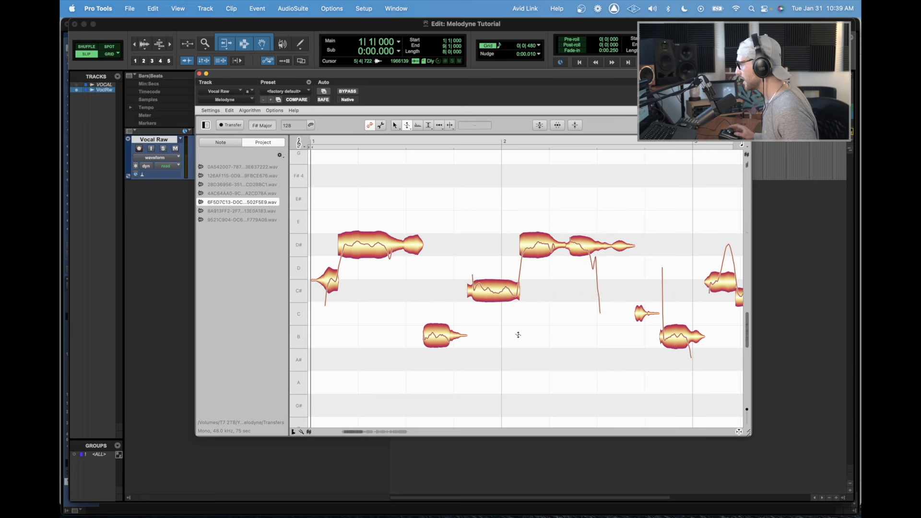
# - Snap the long D# 4 note in bar 4 to 0 cents with the Pitch Tool
pyautogui.hscroll(5, 518, 335)
pyautogui.hscroll(5, 518, 335)
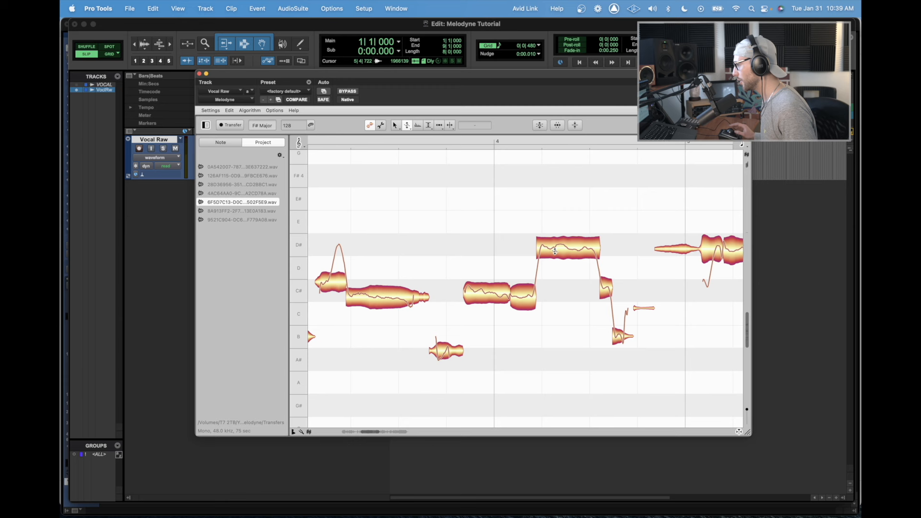
pyautogui.hscroll(5, 555, 251)
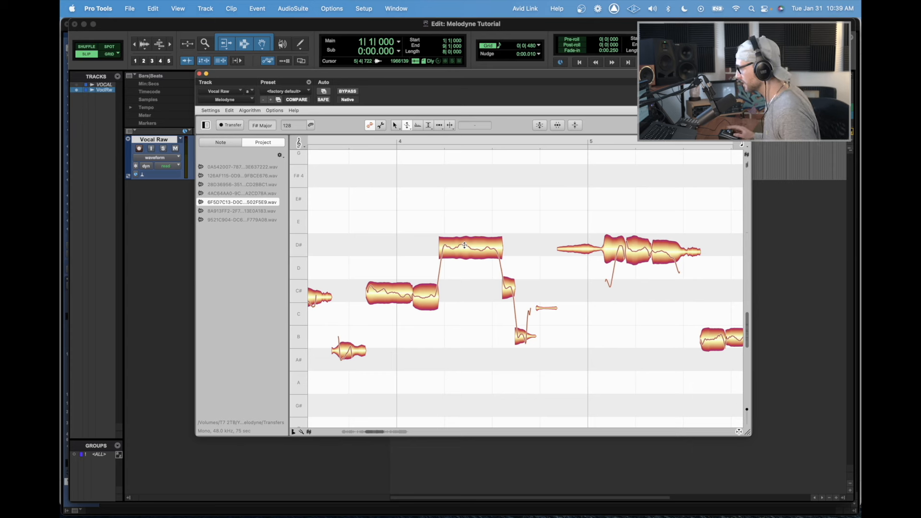
pyautogui.hscroll(2, 499, 317)
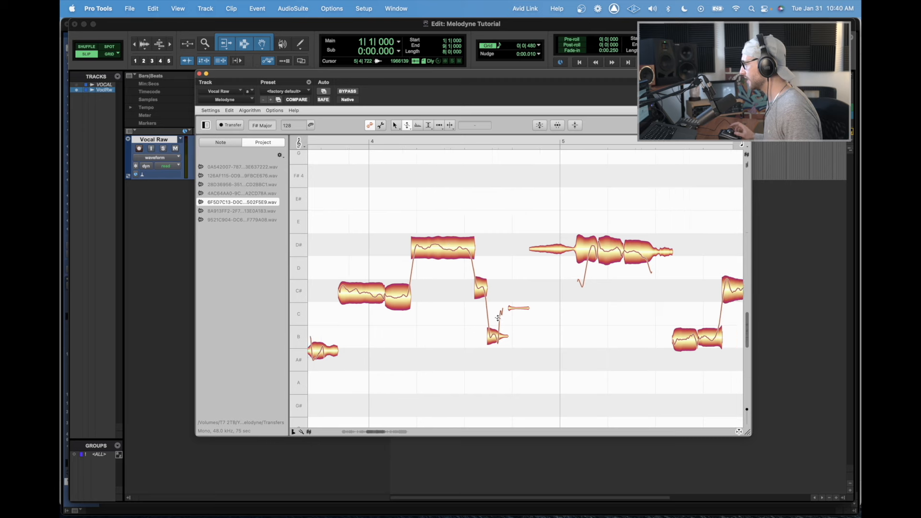
pyautogui.hscroll(-15, 499, 317)
pyautogui.hscroll(2, 480, 290)
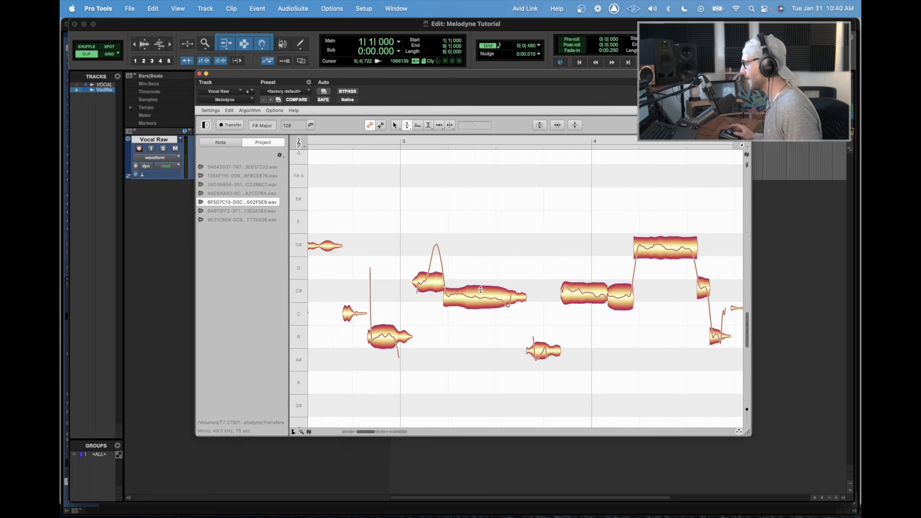
pyautogui.hscroll(8, 481, 290)
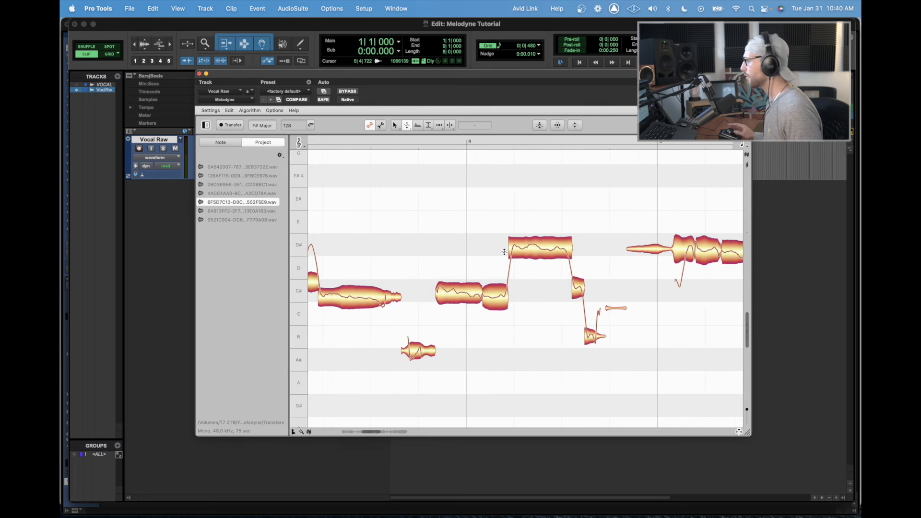
pyautogui.rightClick(535, 243)
pyautogui.click(534, 248)
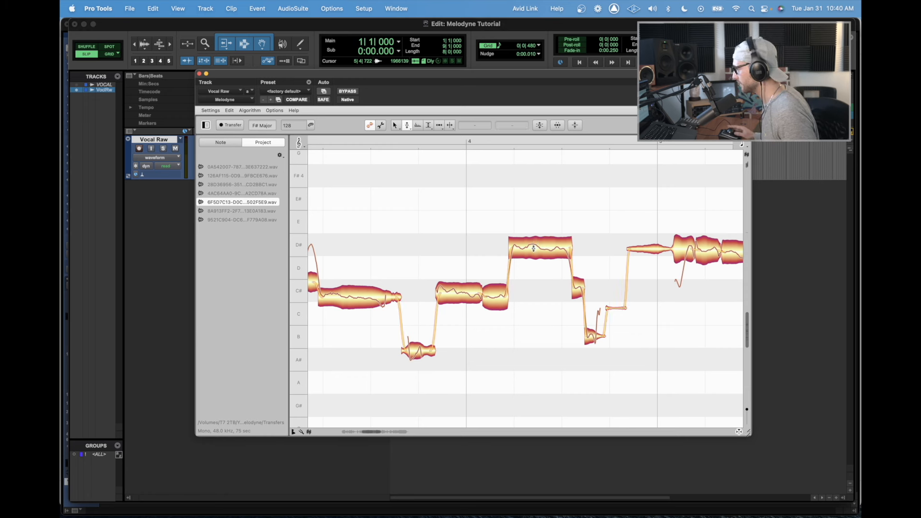
pyautogui.click(537, 248)
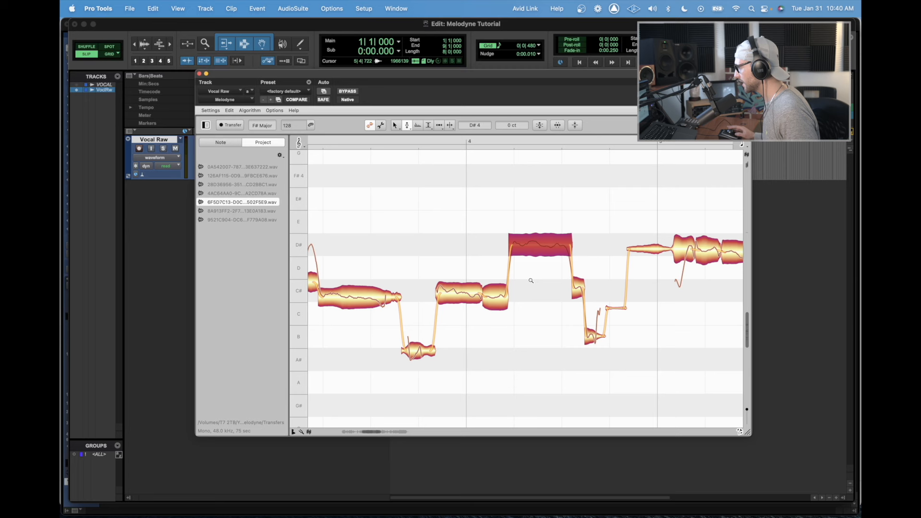
# - Reduce the pitch modulation of the long D# 4 note in bar 4 to 31% with the Pitch Modulation Tool
pyautogui.moveTo(530, 280); pyautogui.dragTo(569, 299)
pyautogui.hscroll(2, 537, 269)
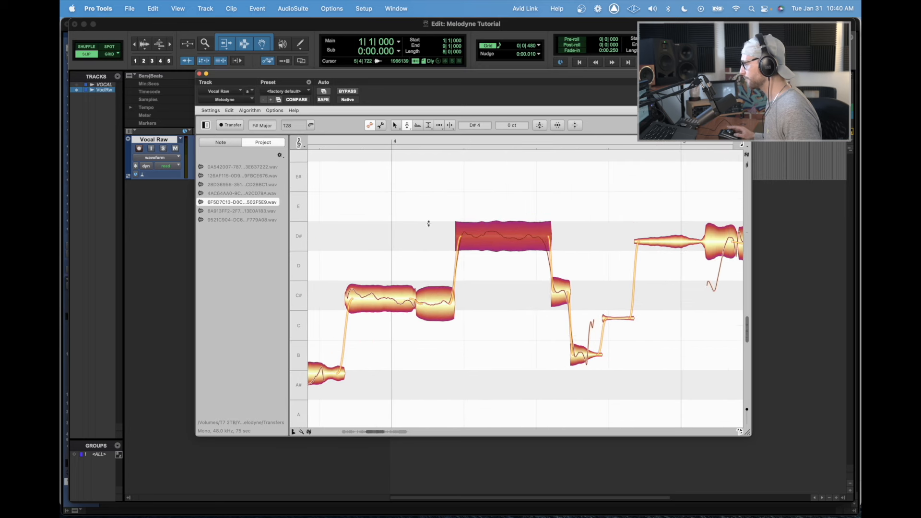
pyautogui.rightClick(502, 259)
pyautogui.click(494, 261)
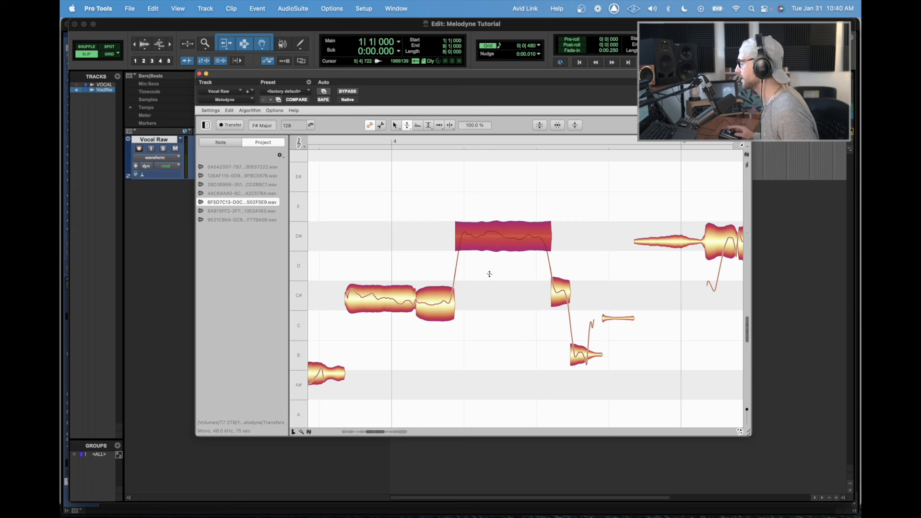
pyautogui.moveTo(485, 238); pyautogui.dragTo(485, 269)
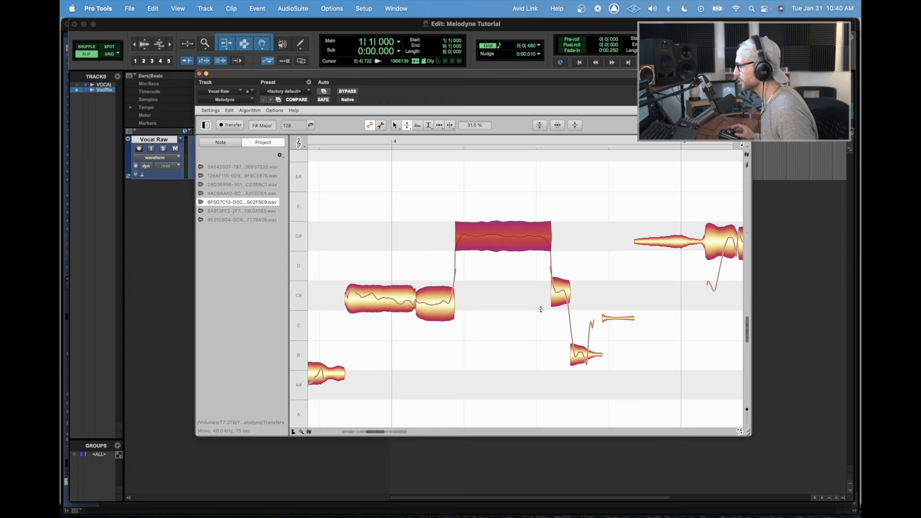
# - Switch back to the Pitch Tool, keeping the long D# 4 note in bar 4 selected
pyautogui.moveTo(548, 353); pyautogui.dragTo(471, 330)
pyautogui.hscroll(2, 497, 339)
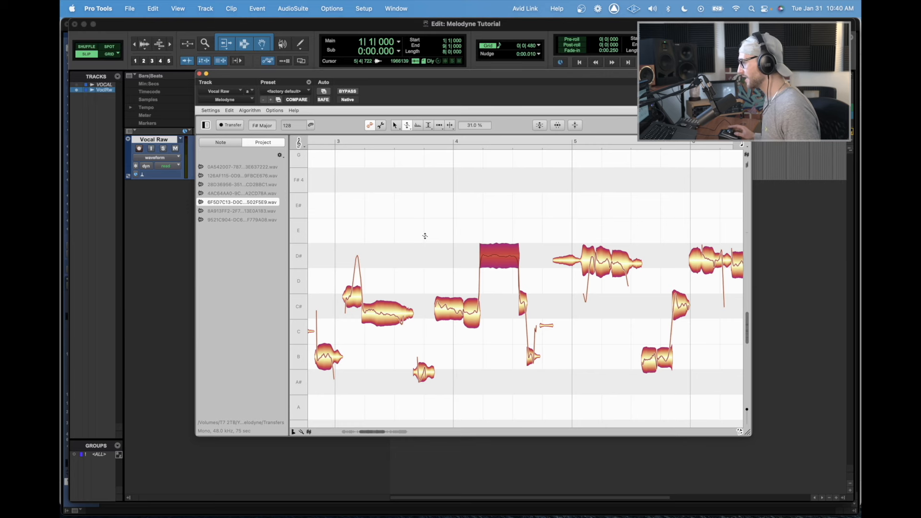
pyautogui.hscroll(-3, 427, 234)
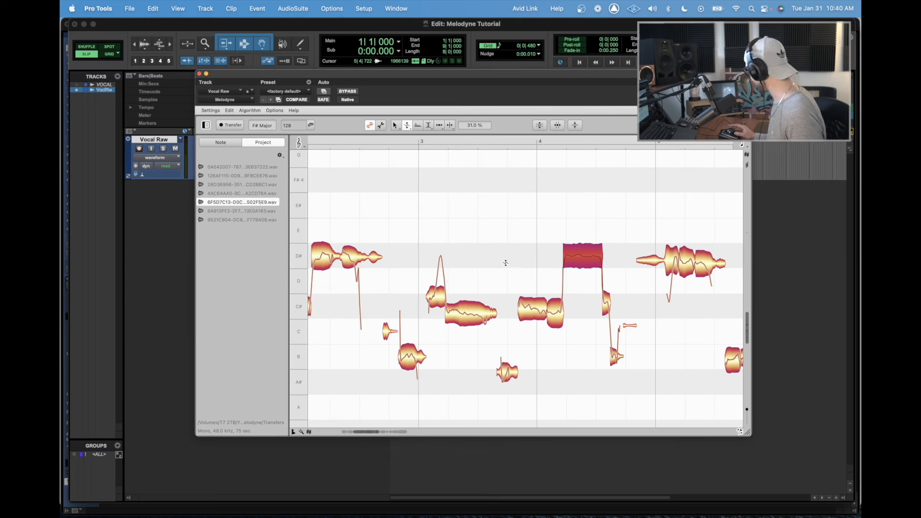
pyautogui.hscroll(-4, 498, 242)
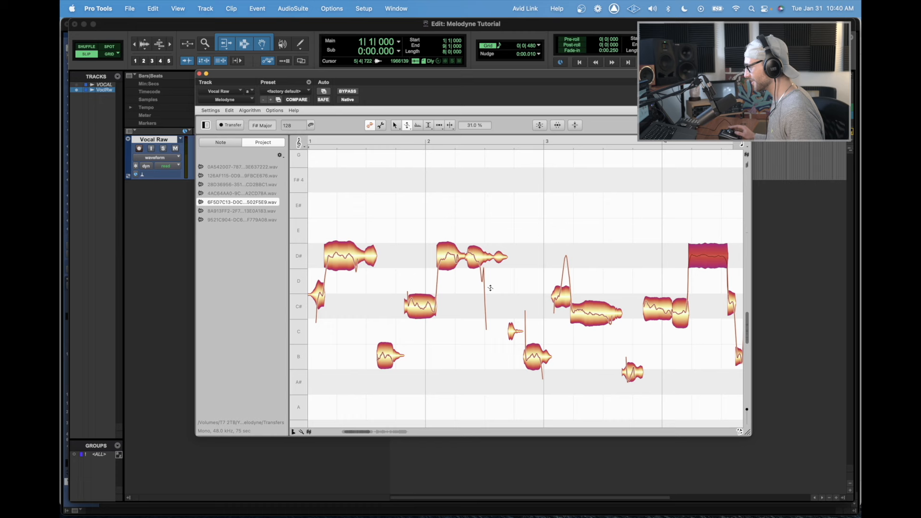
pyautogui.hscroll(3, 415, 248)
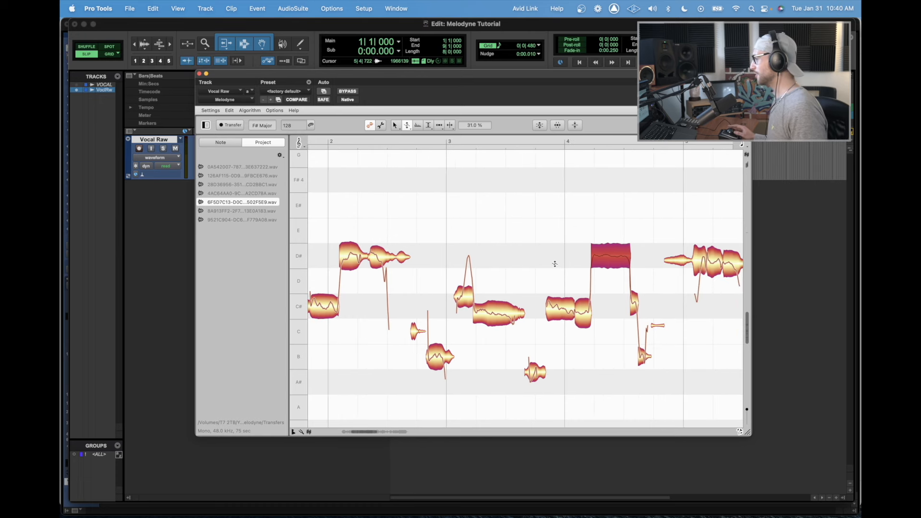
pyautogui.hscroll(-2, 497, 220)
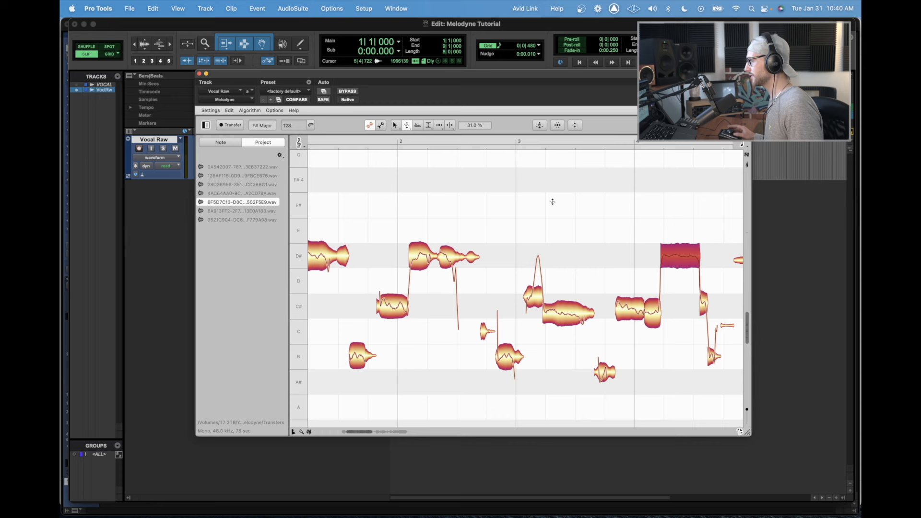
pyautogui.hscroll(2, 550, 201)
pyautogui.rightClick(500, 234)
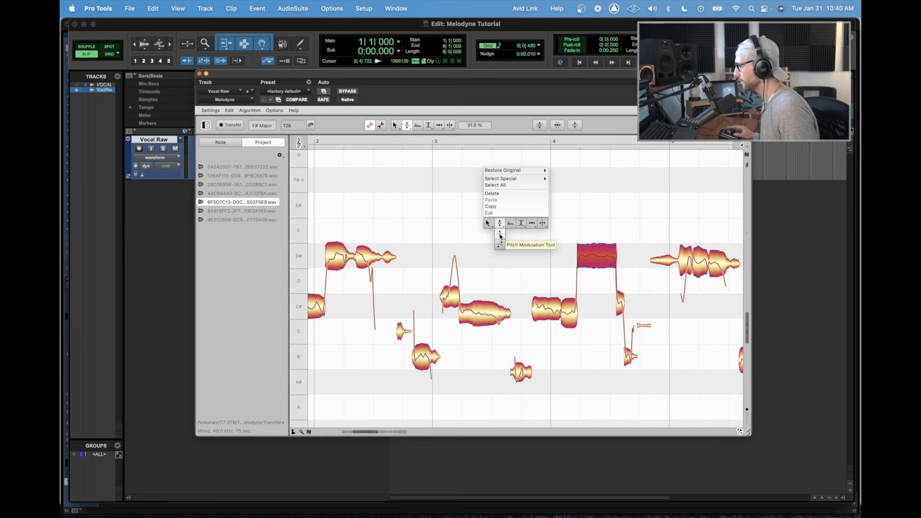
pyautogui.click(499, 224)
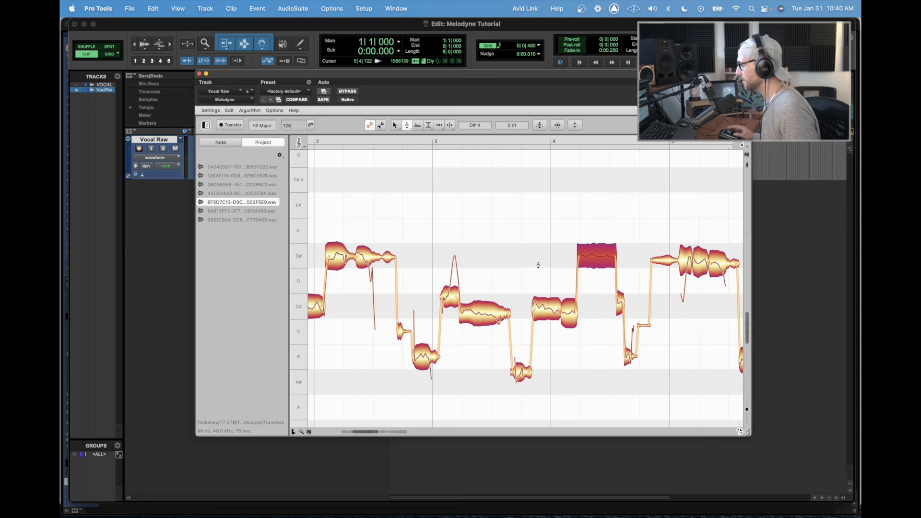
pyautogui.hscroll(2, 493, 237)
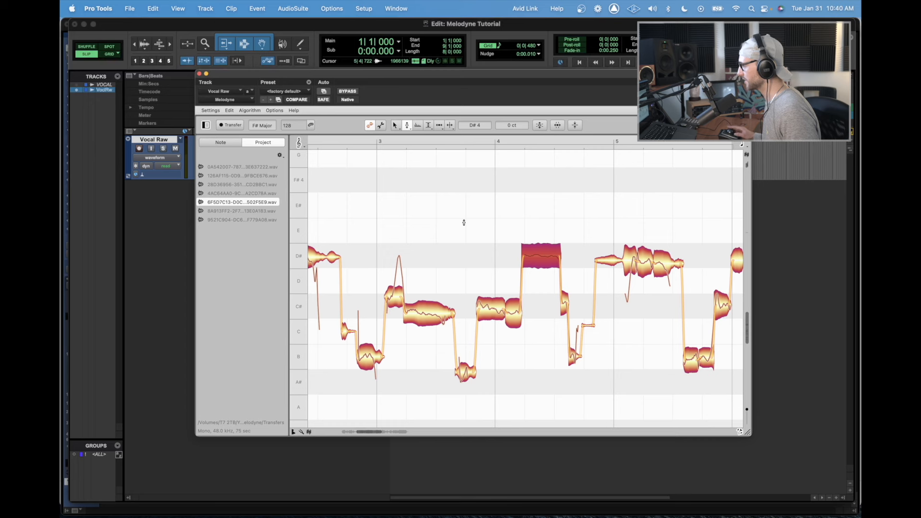
# - Deselect the long D# 4 note and play back bars 2 to 4 to listen to it in context
pyautogui.doubleClick(464, 207)
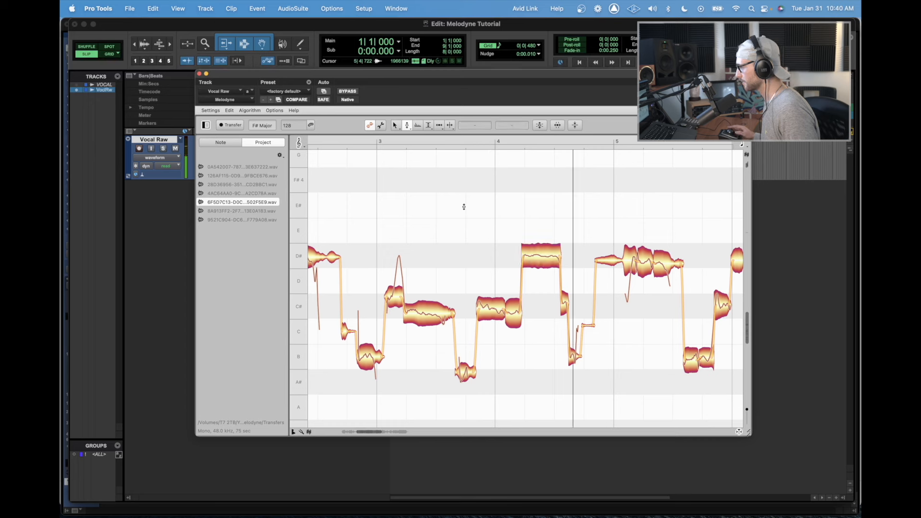
pyautogui.hscroll(-5, 382, 209)
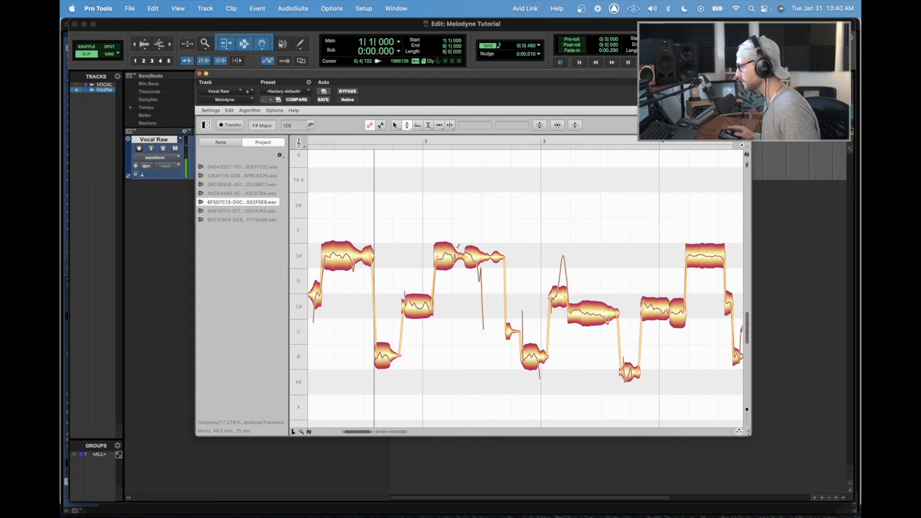
pyautogui.press('space')
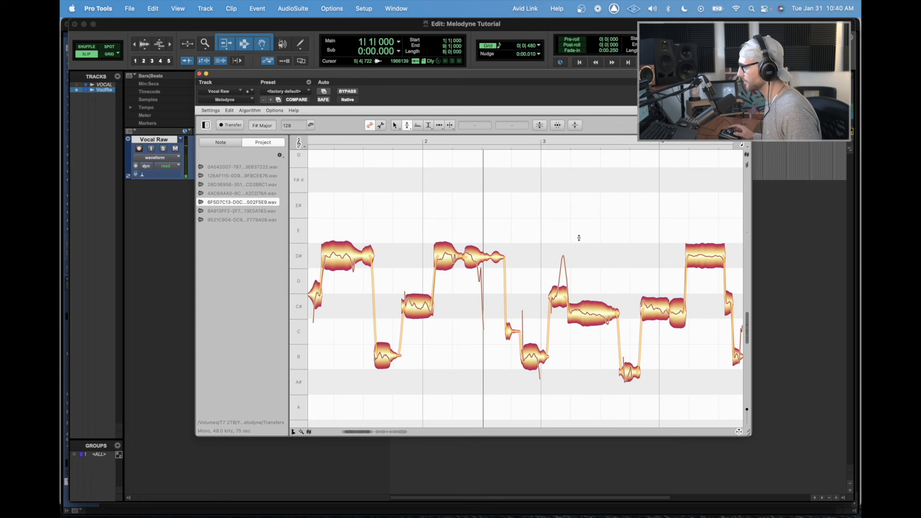
pyautogui.hscroll(7, 578, 237)
pyautogui.hscroll(-3, 507, 240)
pyautogui.scroll(4, 507, 239)
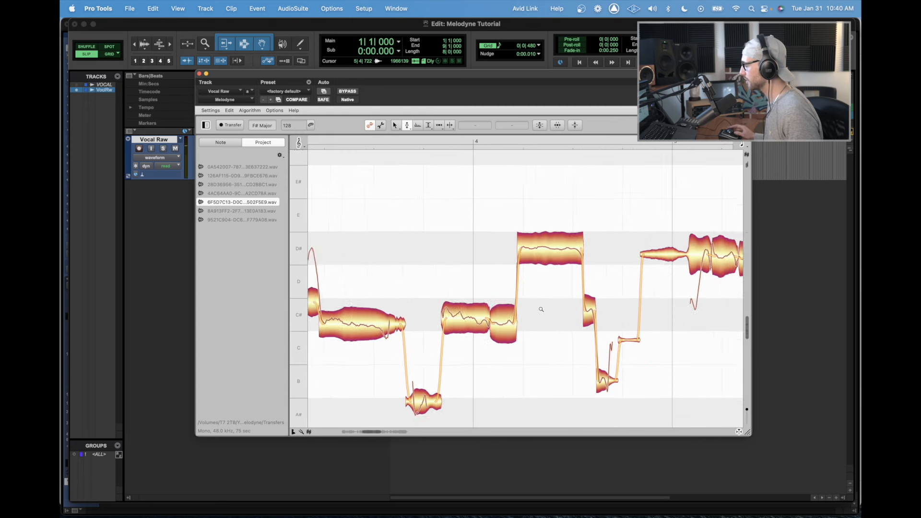
pyautogui.scroll(-3, 546, 302)
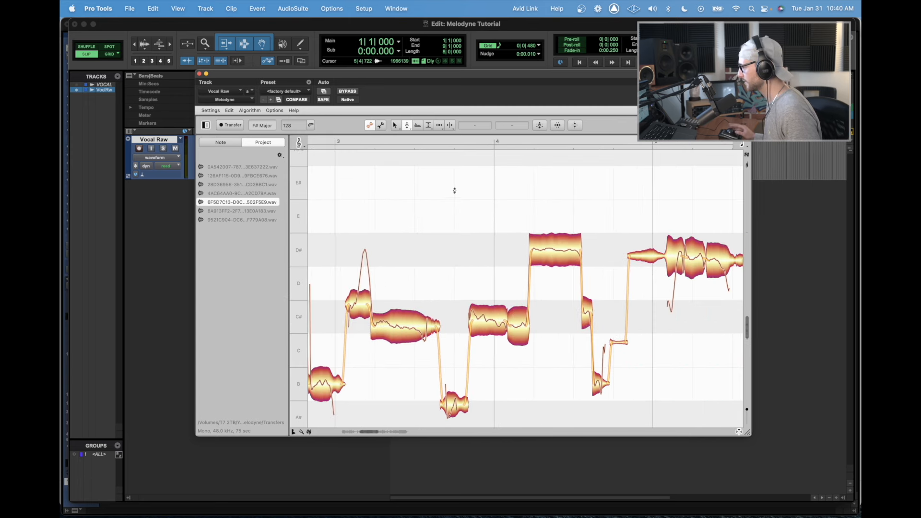
pyautogui.hscroll(-2, 454, 192)
pyautogui.press('space')
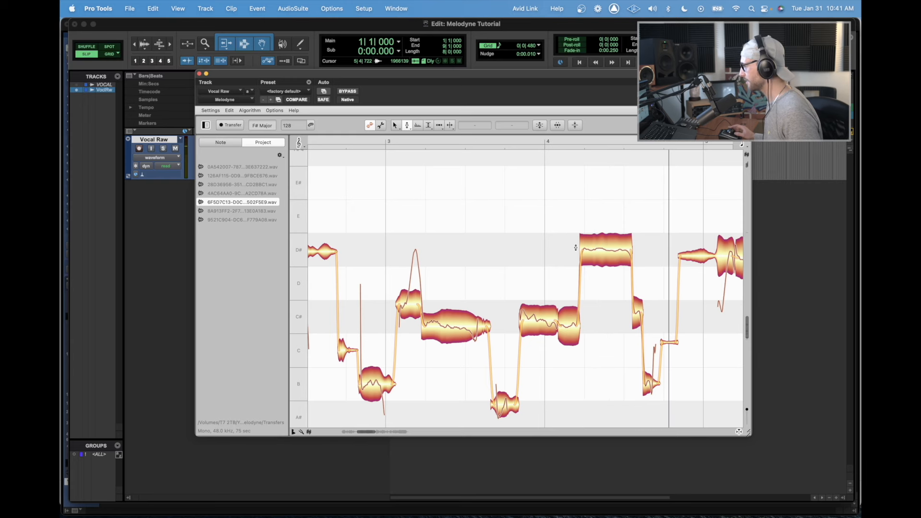
pyautogui.hscroll(3, 575, 248)
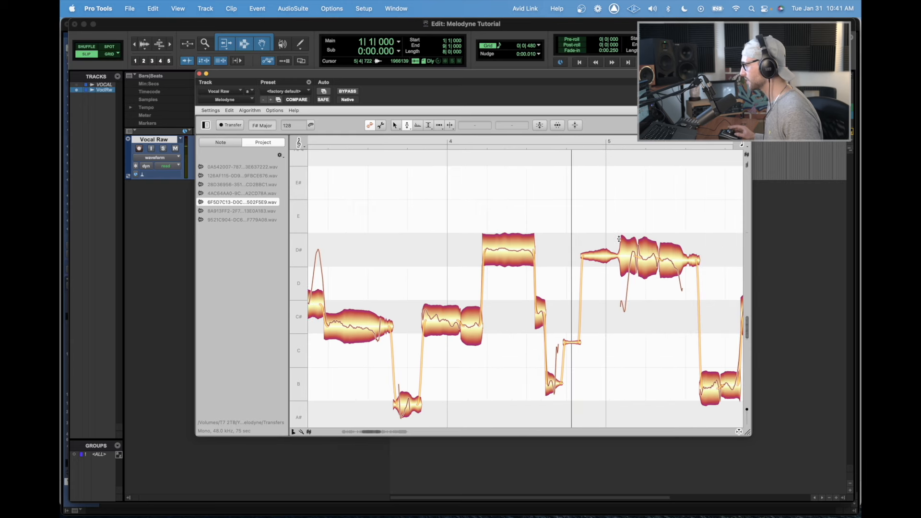
# - Restore the original pitch modulation of the long D# 4 note in bar 4, leaving it deselected
pyautogui.rightClick(471, 271)
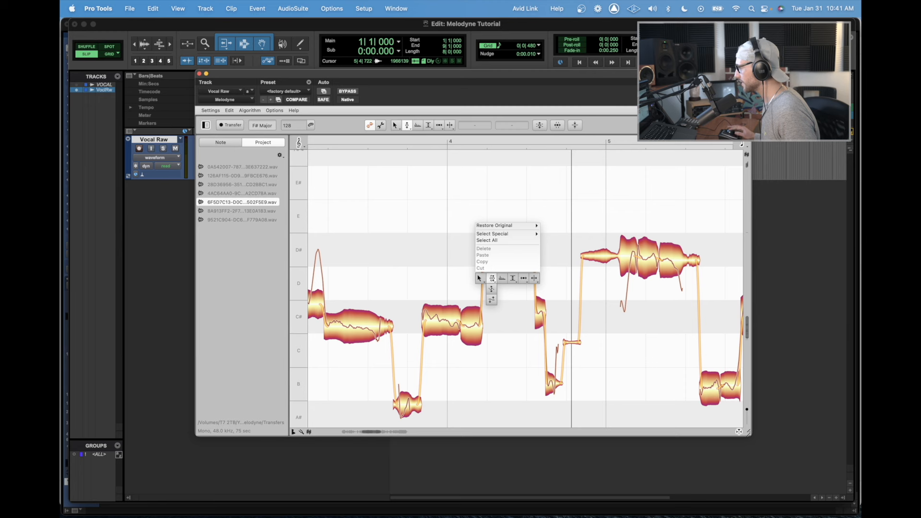
pyautogui.click(397, 248)
pyautogui.click(507, 248)
pyautogui.rightClick(501, 318)
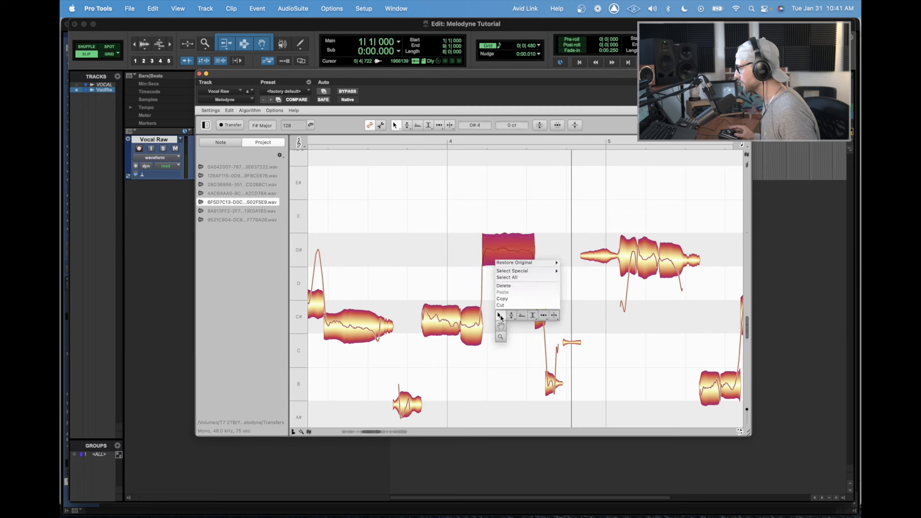
pyautogui.moveTo(520, 272)
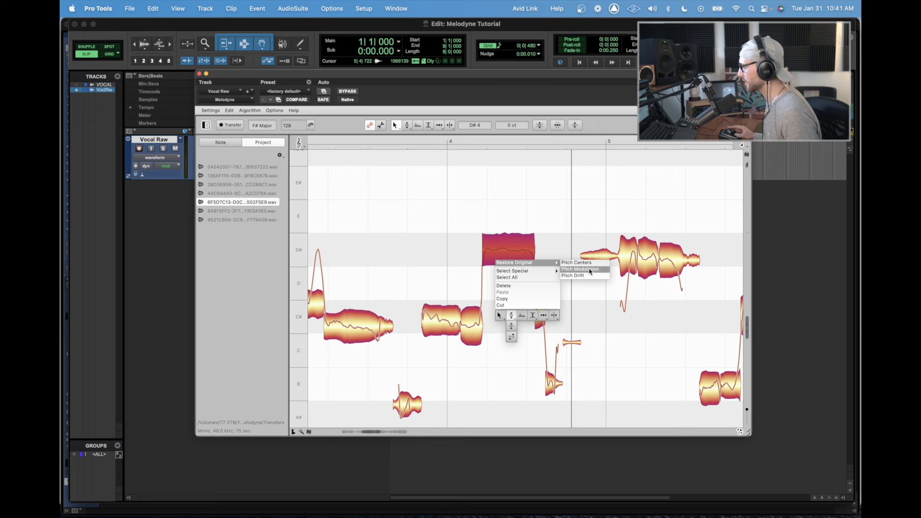
pyautogui.click(581, 270)
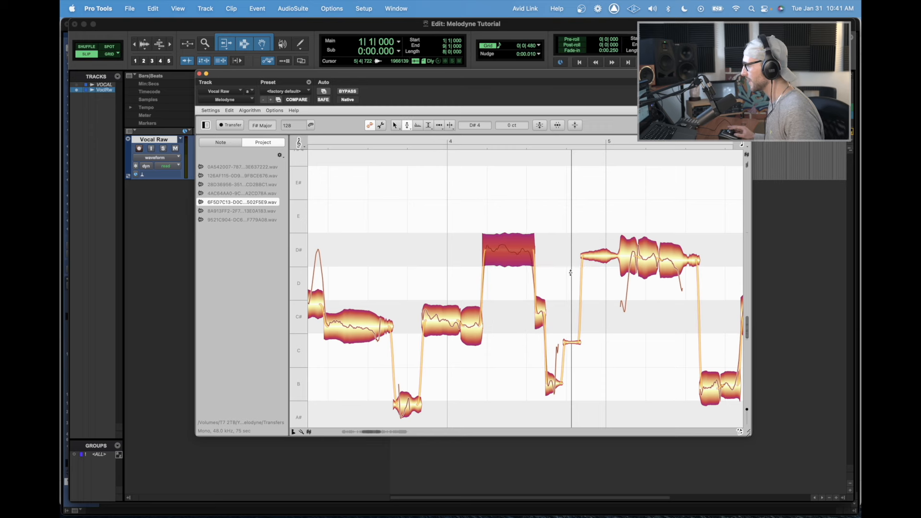
pyautogui.click(449, 260)
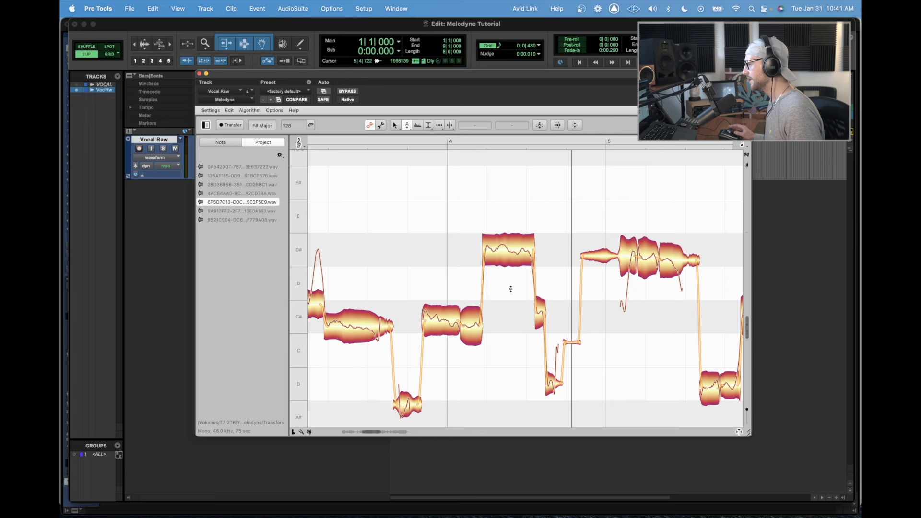
pyautogui.hscroll(-5, 459, 321)
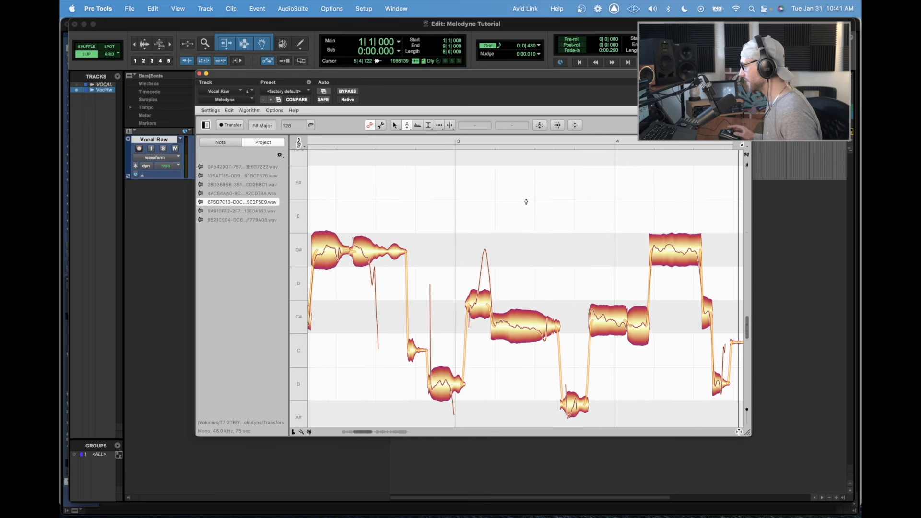
pyautogui.rightClick(521, 221)
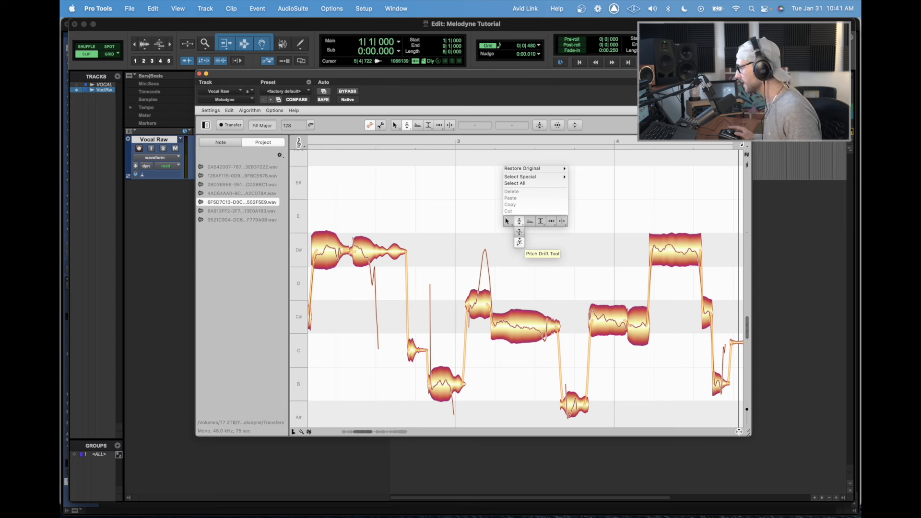
pyautogui.click(519, 242)
pyautogui.scroll(-3, 520, 254)
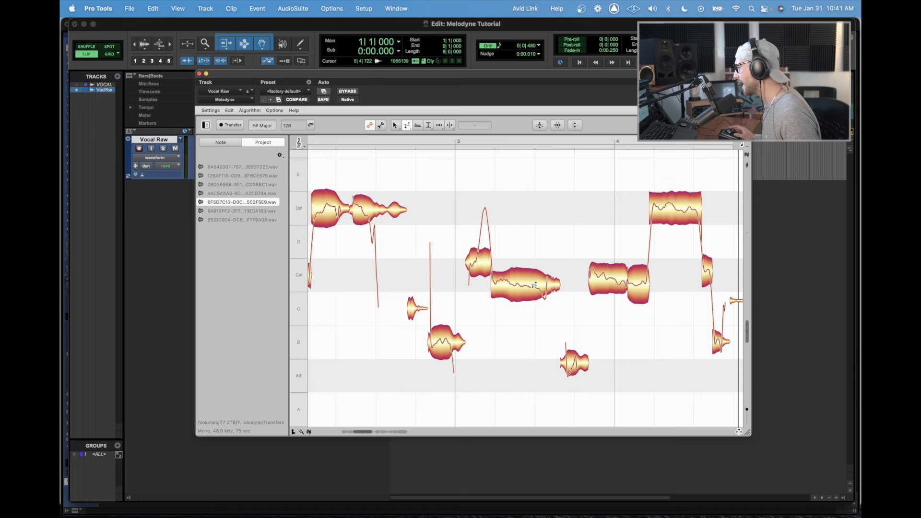
# - Switch back to the Pitch Tool and snap the long C# 4 note in bar 3 to 0 cents
pyautogui.rightClick(533, 299)
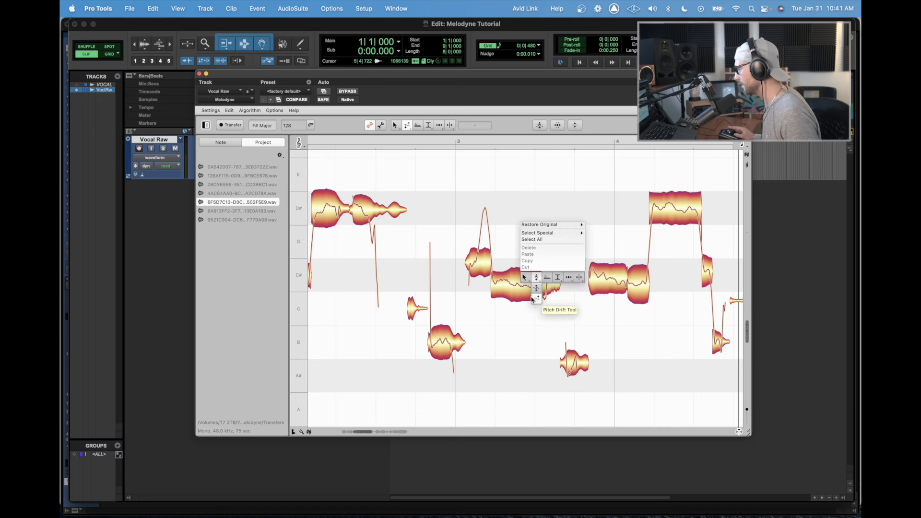
pyautogui.click(535, 299)
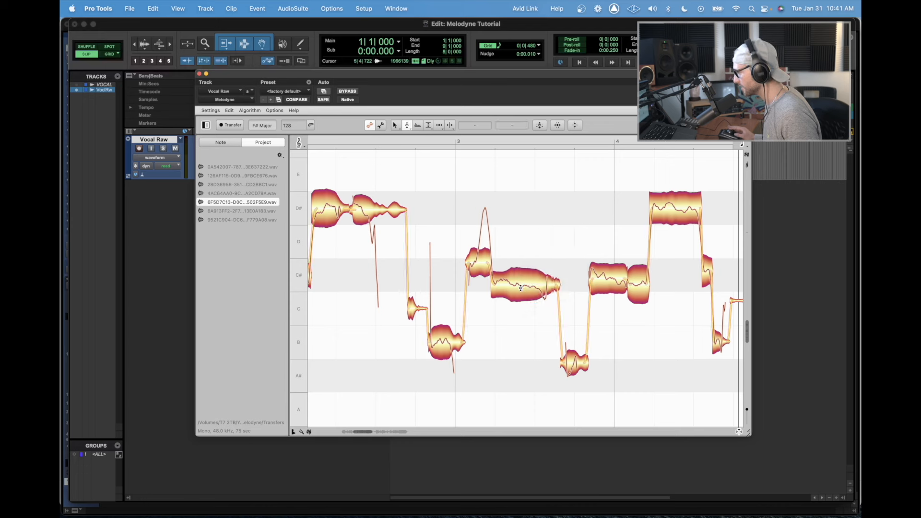
pyautogui.doubleClick(531, 283)
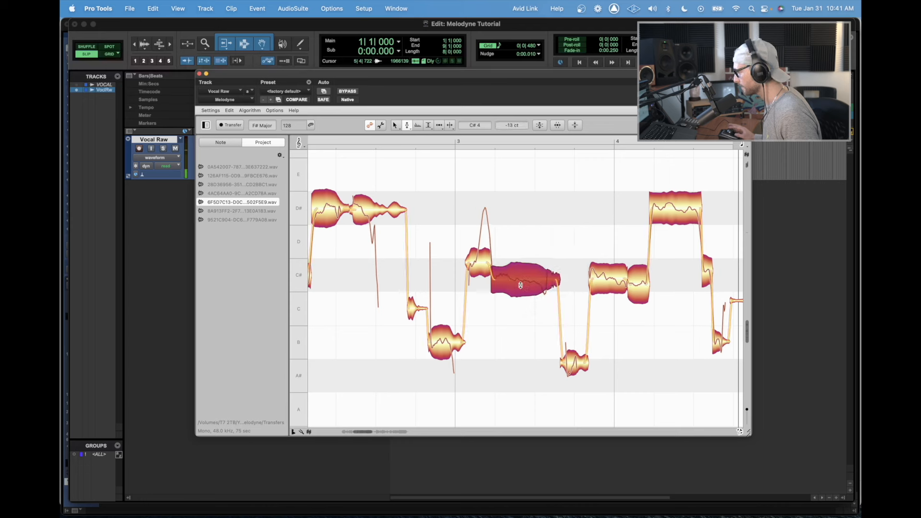
# - Set the pitch drift of the long C# 4 note in bar 3 to -46% with the Pitch Drift Tool, listening during playback
pyautogui.rightClick(498, 315)
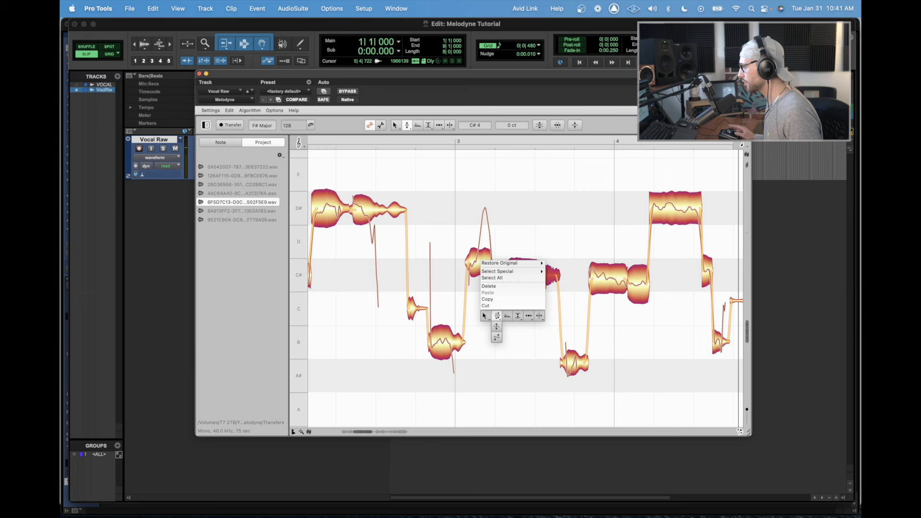
pyautogui.click(502, 316)
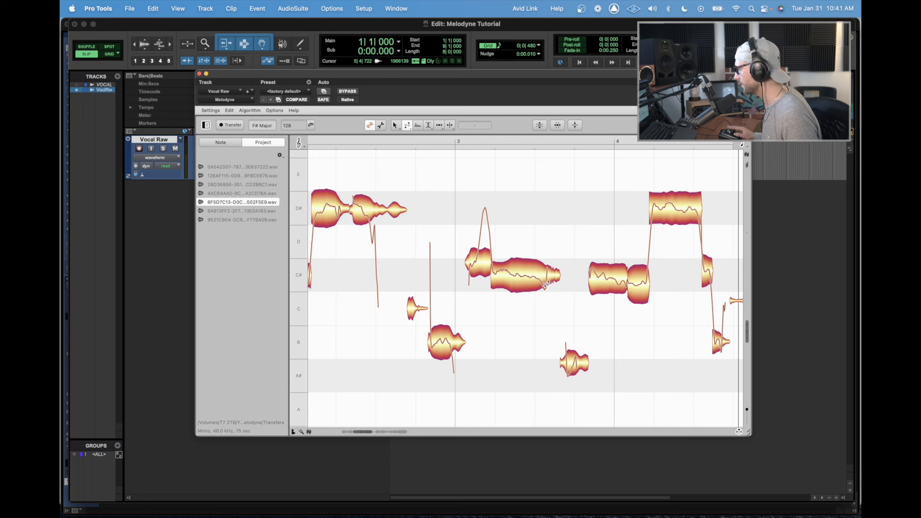
pyautogui.click(512, 269)
pyautogui.click(506, 359)
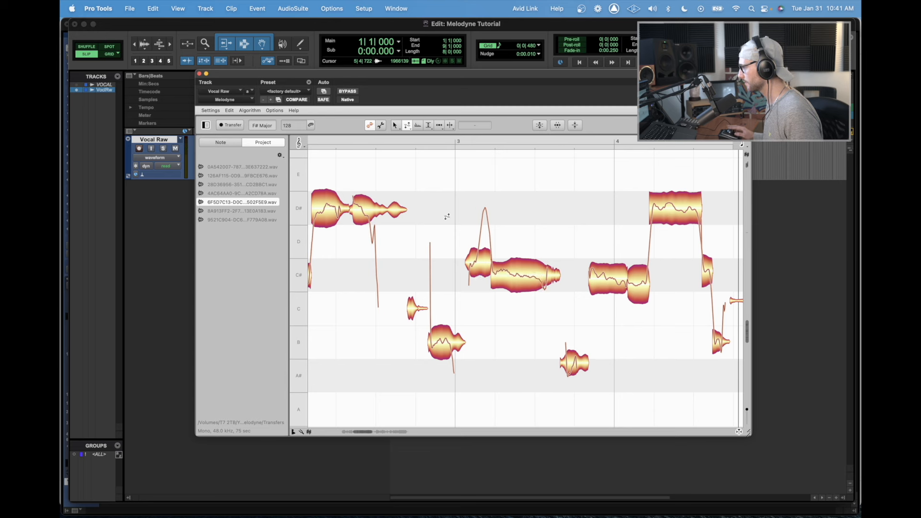
pyautogui.press('space')
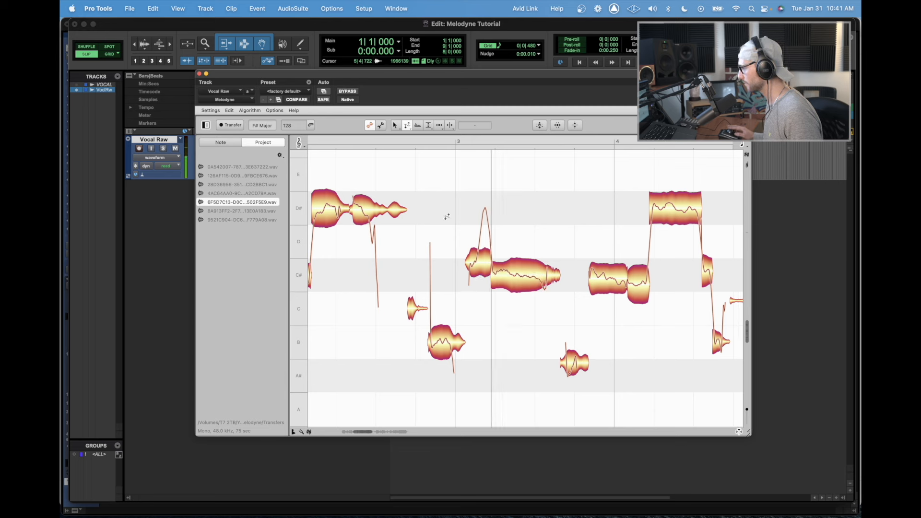
pyautogui.click(520, 285)
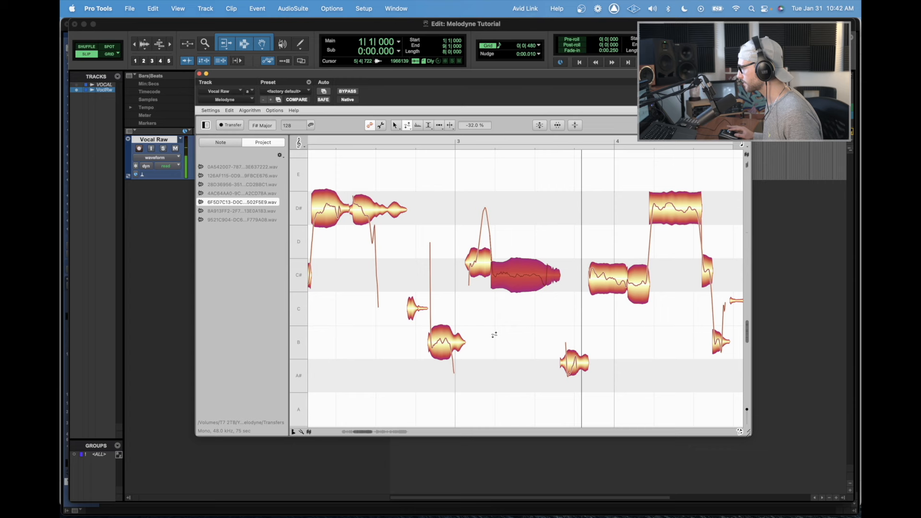
pyautogui.press('space')
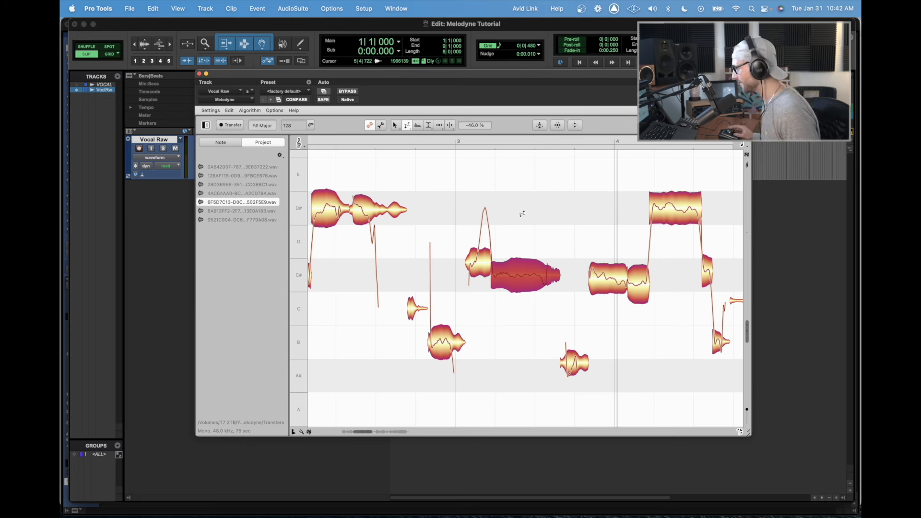
# - Switch to the Formant Tool and deselect the long C# 4 note in bar 3
pyautogui.rightClick(513, 192)
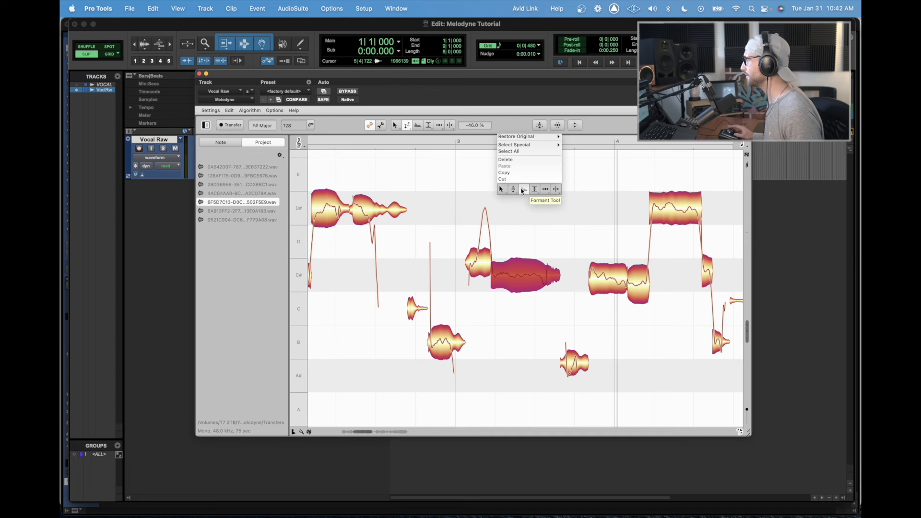
pyautogui.click(523, 190)
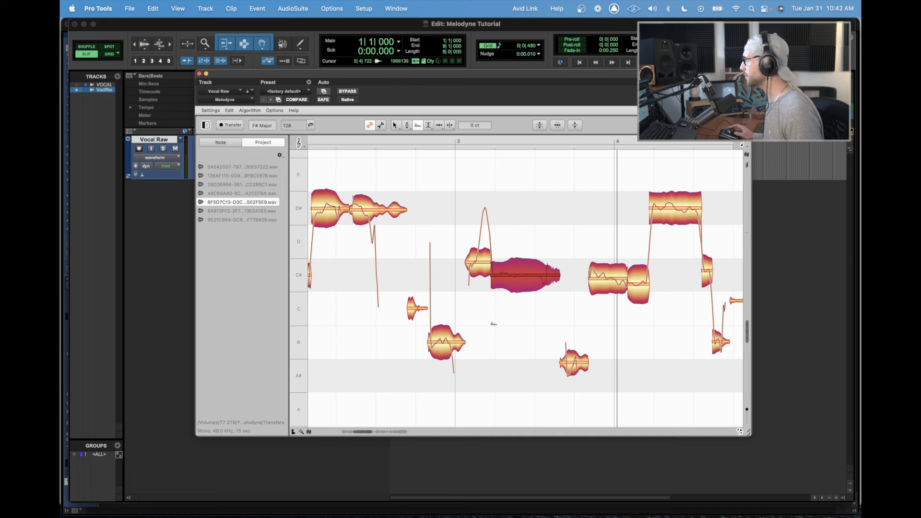
pyautogui.click(494, 324)
pyautogui.hscroll(10, 494, 322)
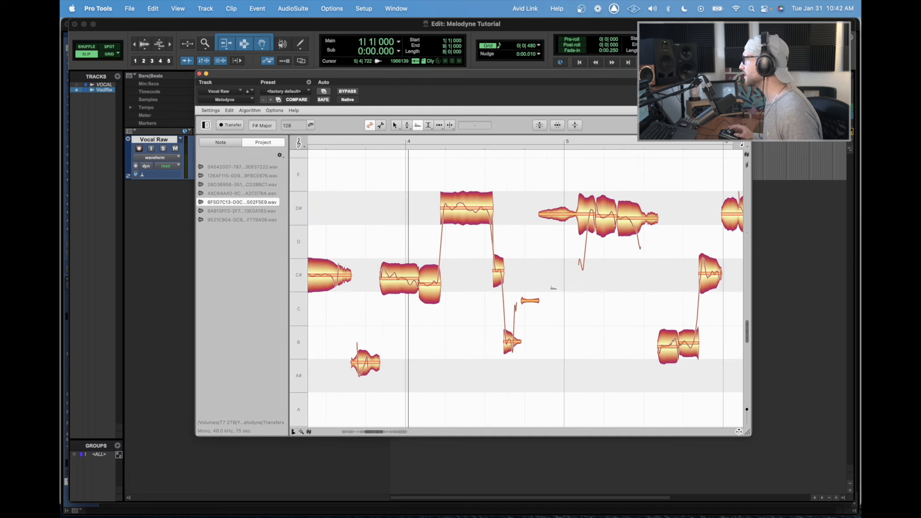
pyautogui.moveTo(492, 324); pyautogui.dragTo(458, 318)
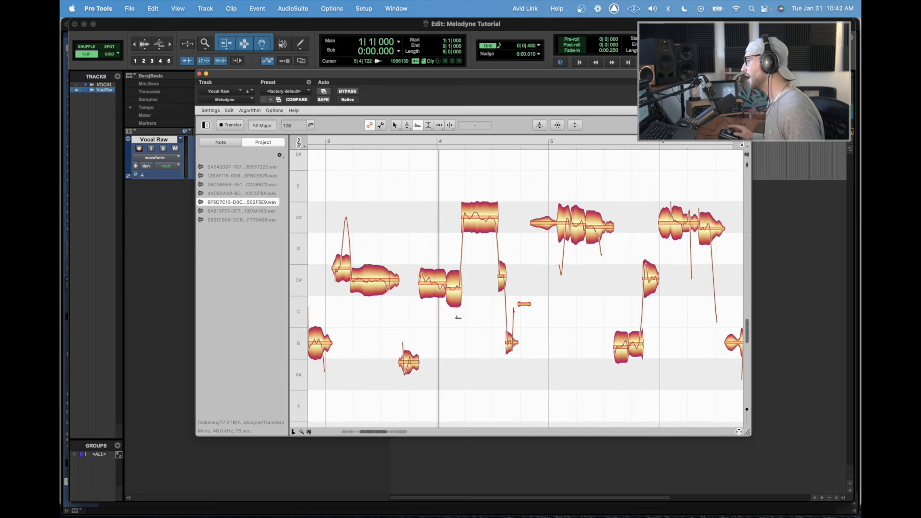
pyautogui.hscroll(-5, 458, 318)
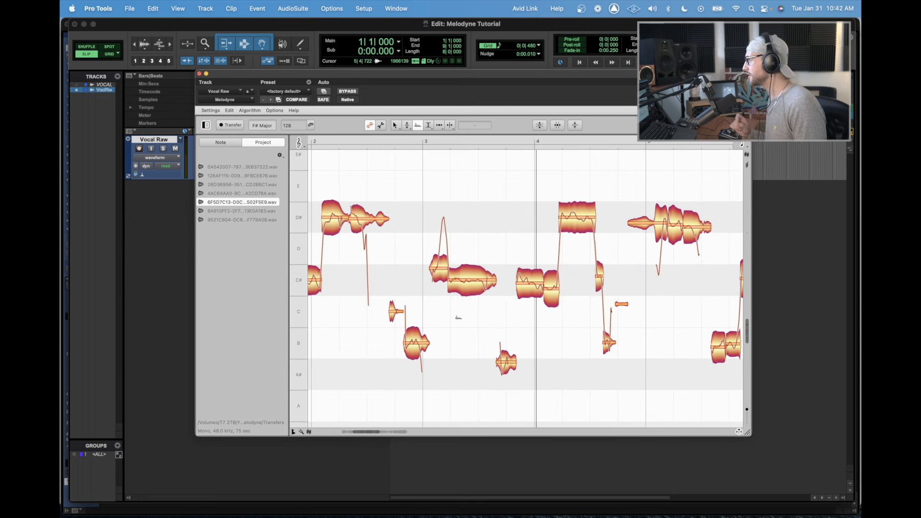
pyautogui.rightClick(449, 290)
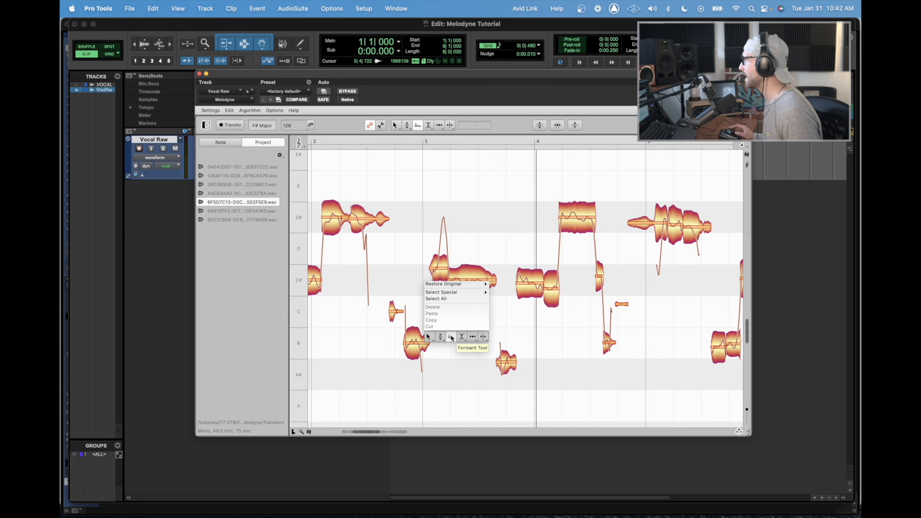
pyautogui.click(441, 336)
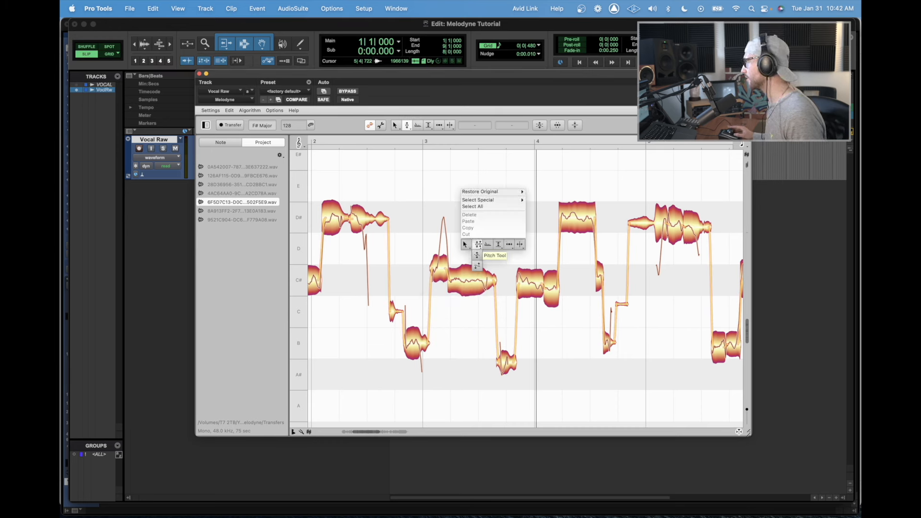
pyautogui.rightClick(488, 247)
pyautogui.click(487, 244)
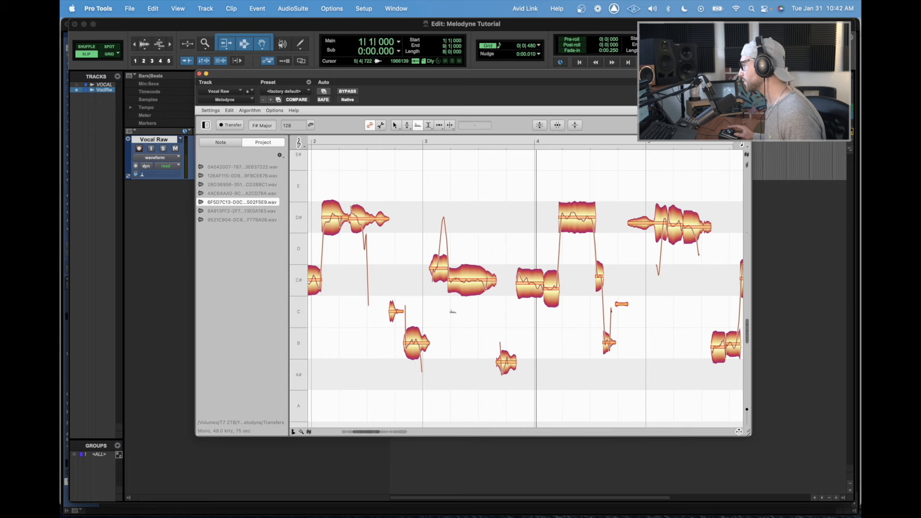
# - Return to the Pitch Tool and bring the vocal from its start at bar 1 into view at a wider zoom
pyautogui.rightClick(484, 286)
pyautogui.click(472, 288)
pyautogui.hscroll(-3, 492, 258)
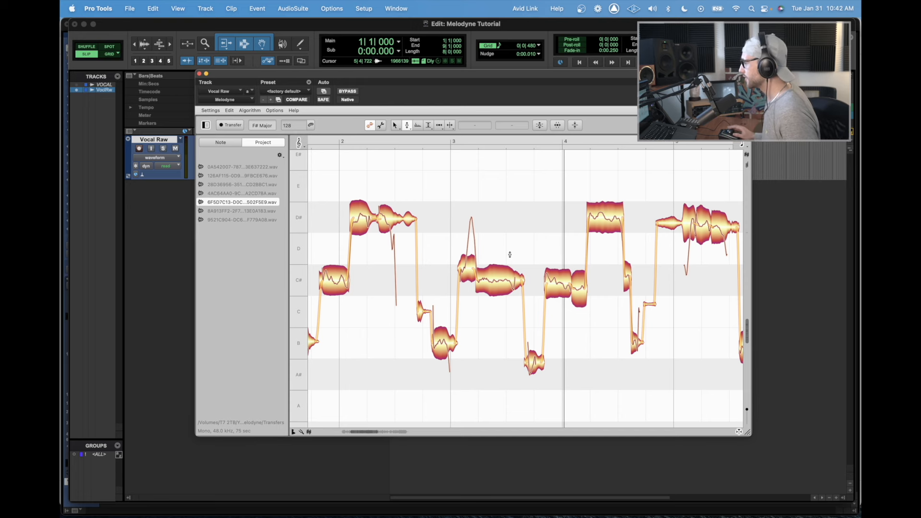
pyautogui.hscroll(-5, 537, 288)
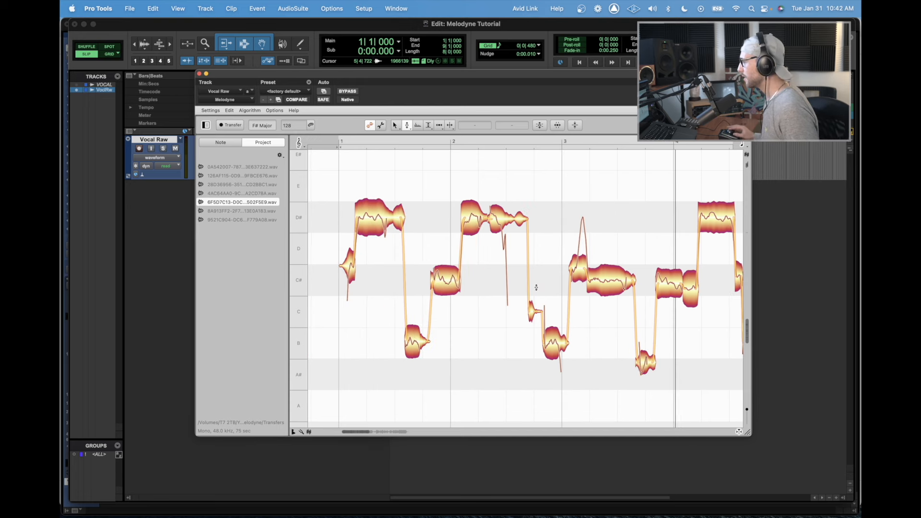
pyautogui.moveTo(488, 331); pyautogui.dragTo(456, 315)
pyautogui.moveTo(499, 361); pyautogui.dragTo(502, 343)
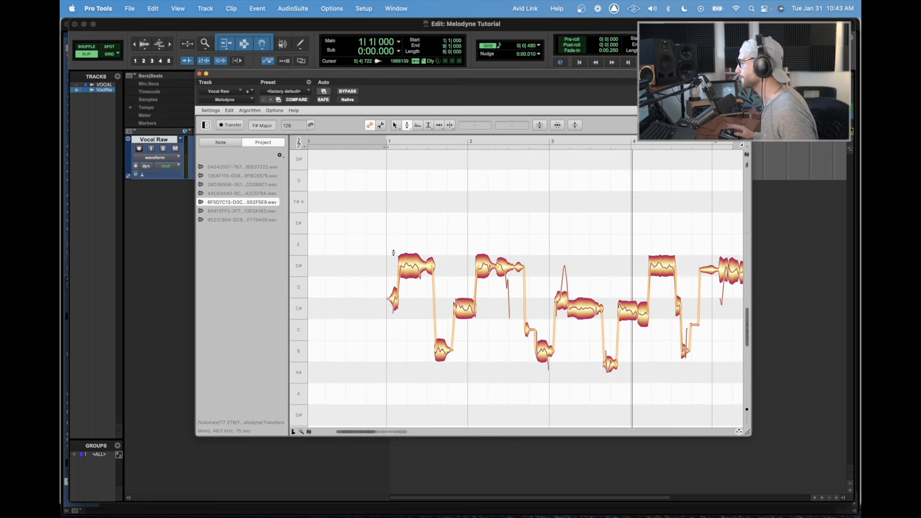
# - Raise the D# 4 note in bar 4 to E# 4, snap the short C# 4 note before it to pitch, and listen
pyautogui.press('space')
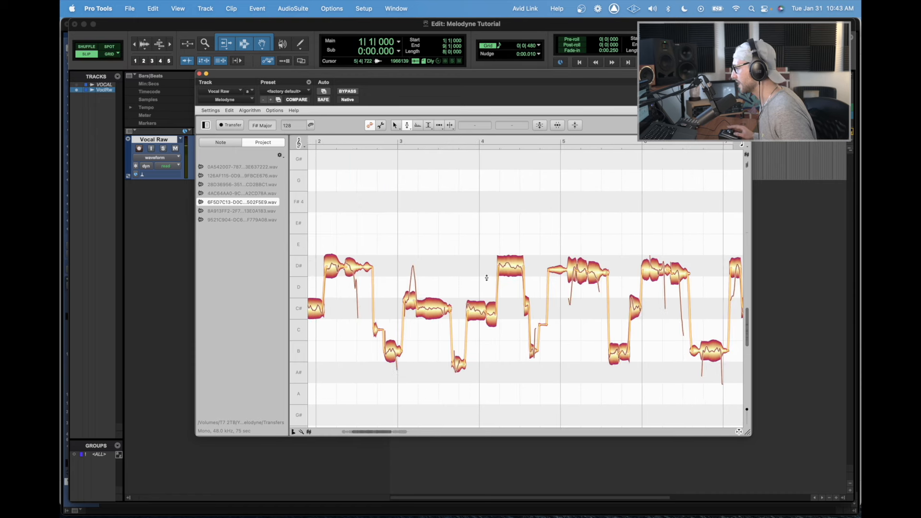
pyautogui.click(508, 267)
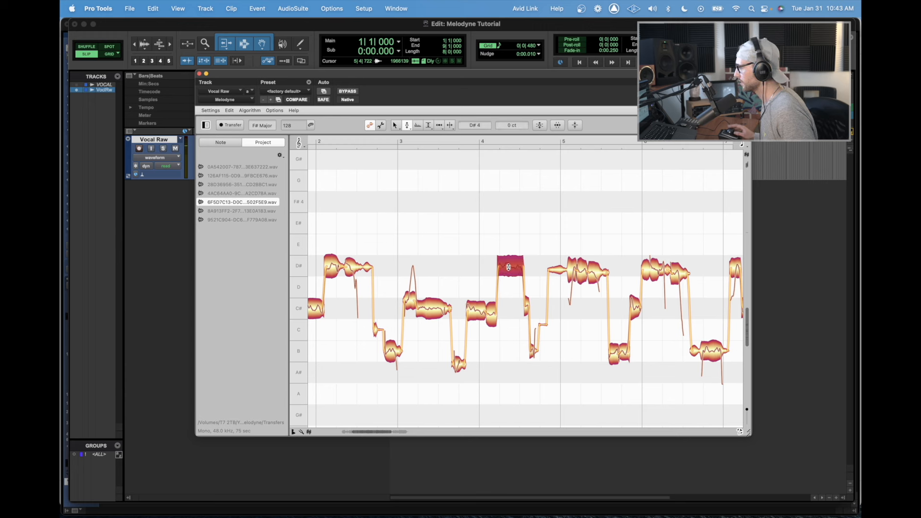
pyautogui.click(479, 253)
pyautogui.click(510, 267)
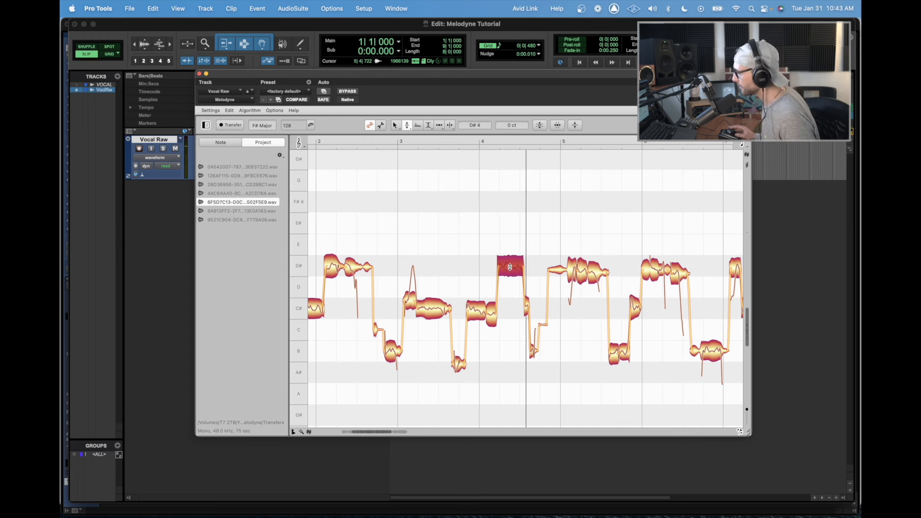
pyautogui.moveTo(510, 269); pyautogui.dragTo(509, 226)
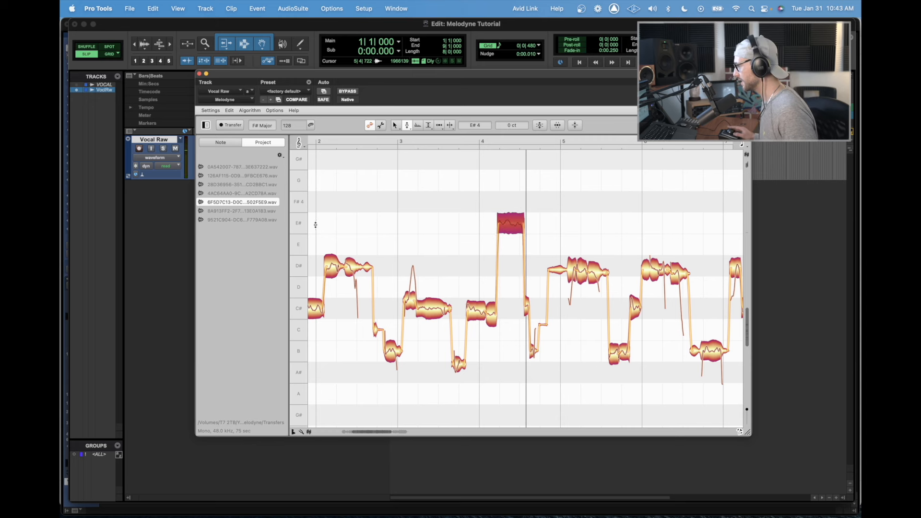
pyautogui.doubleClick(438, 220)
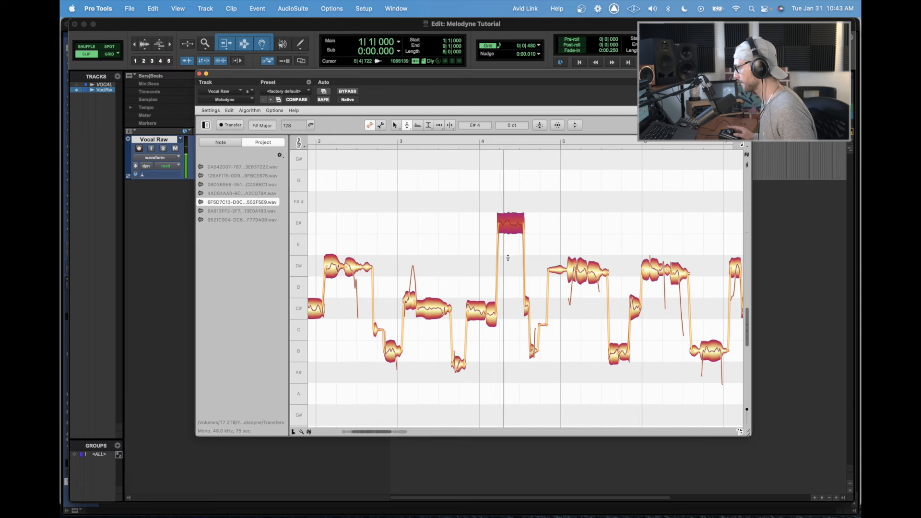
pyautogui.click(493, 313)
pyautogui.doubleClick(452, 252)
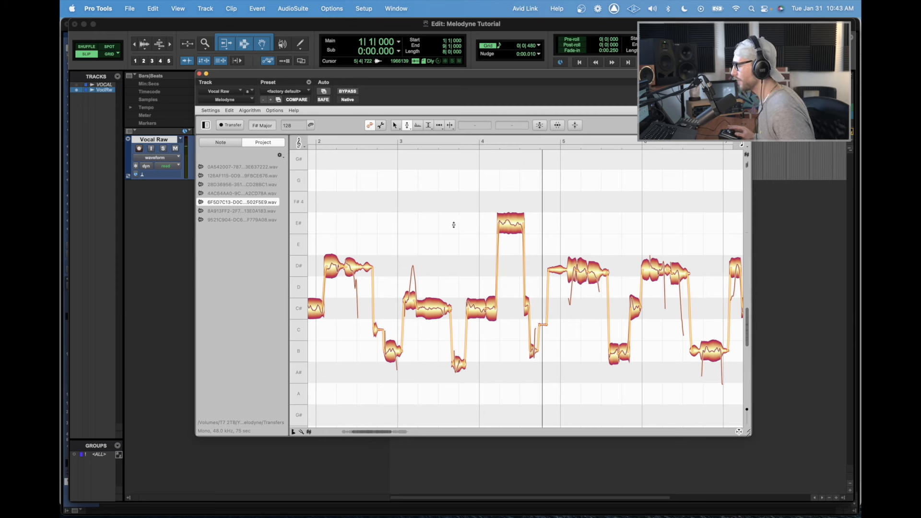
# - Set the formant of the E# 4 note in bar 4 to -81 ct with the Formant Tool, comparing -74 ct and 0 ct by ear
pyautogui.rightClick(413, 238)
pyautogui.click(424, 238)
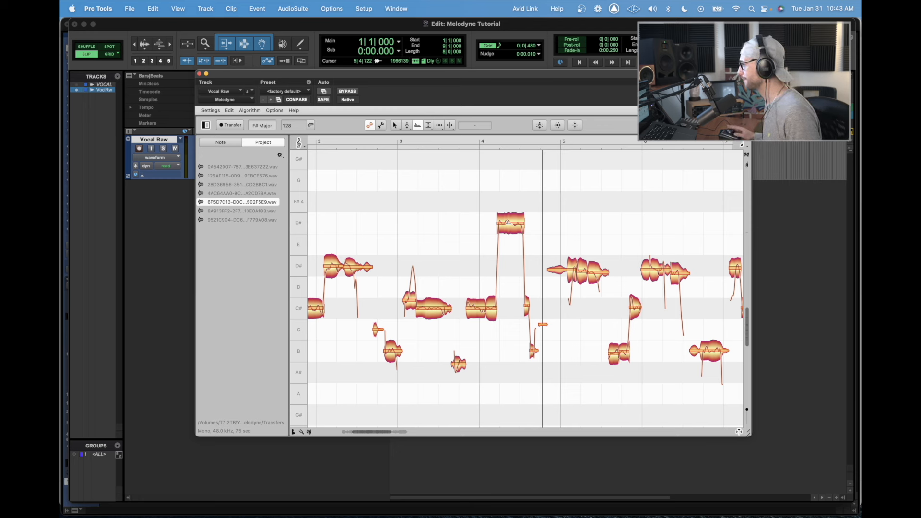
pyautogui.moveTo(507, 223); pyautogui.dragTo(508, 238)
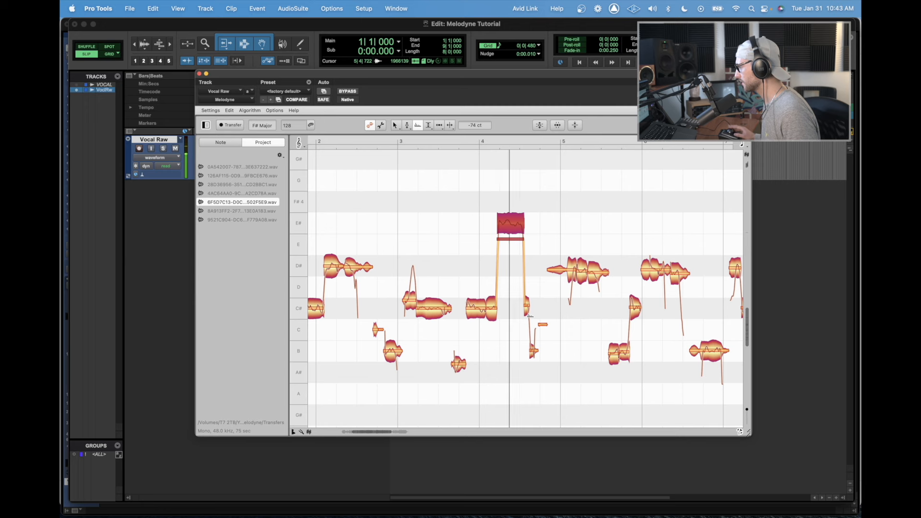
pyautogui.doubleClick(515, 238)
pyautogui.press('space')
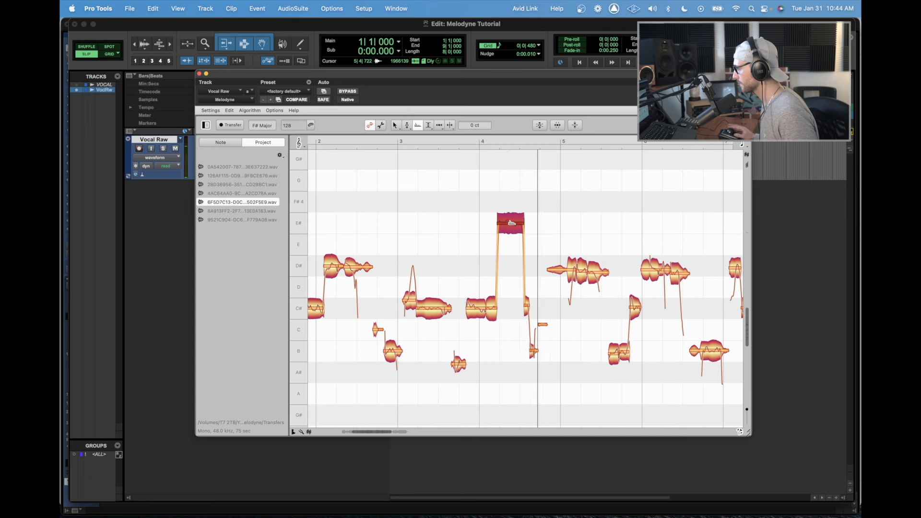
pyautogui.moveTo(511, 222); pyautogui.dragTo(511, 240)
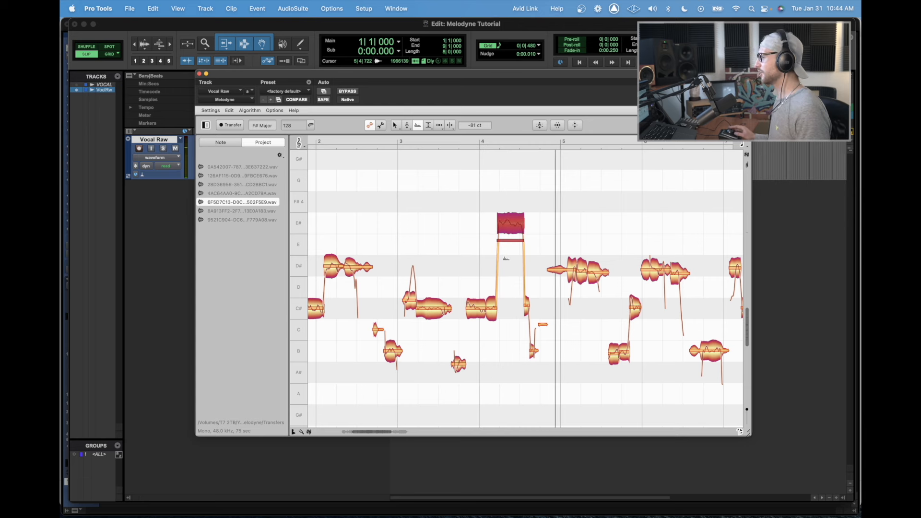
pyautogui.click(505, 272)
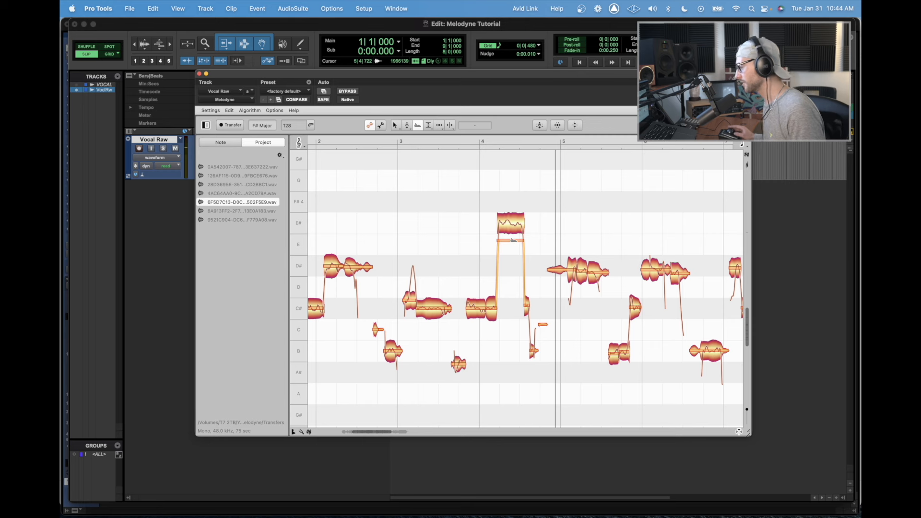
# - Try a formant shift of -250 ct on the E# 4 note in bar 4, undo it and deselect the note
pyautogui.moveTo(512, 239); pyautogui.dragTo(513, 316)
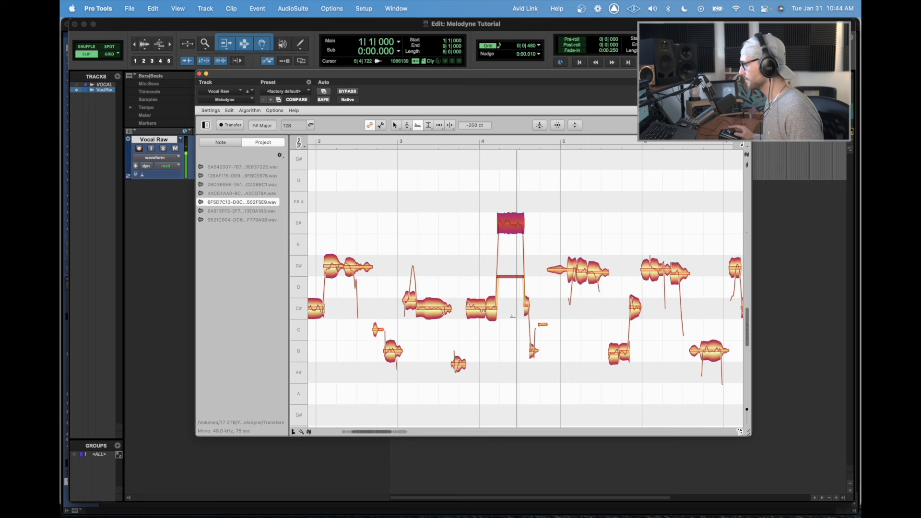
pyautogui.press('super+z')
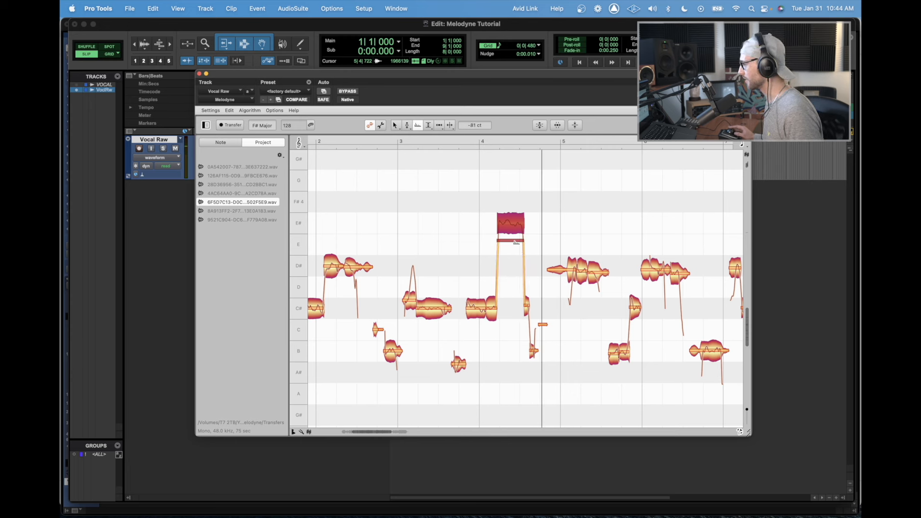
pyautogui.click(543, 233)
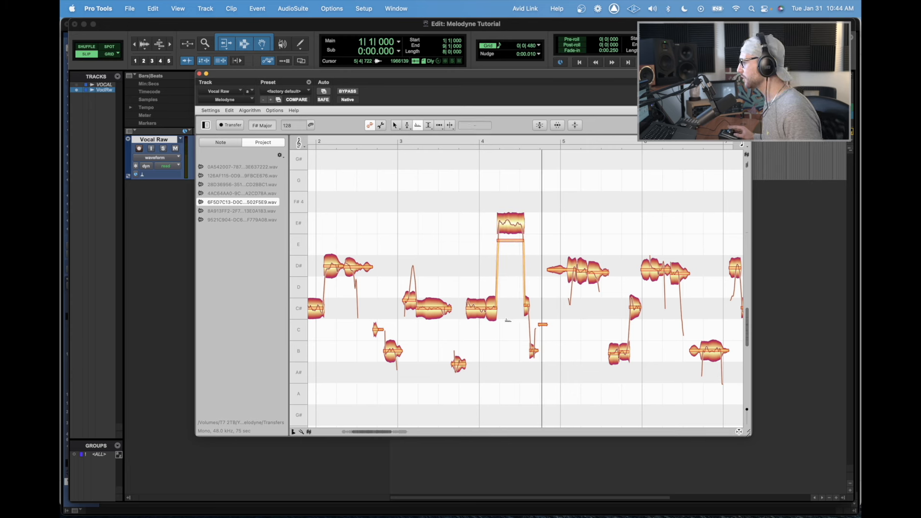
# - Return to the Pitch Tool, switch on to the Amplitude Tool and bring the vocal from bar 1 into view
pyautogui.rightClick(497, 307)
pyautogui.click(486, 307)
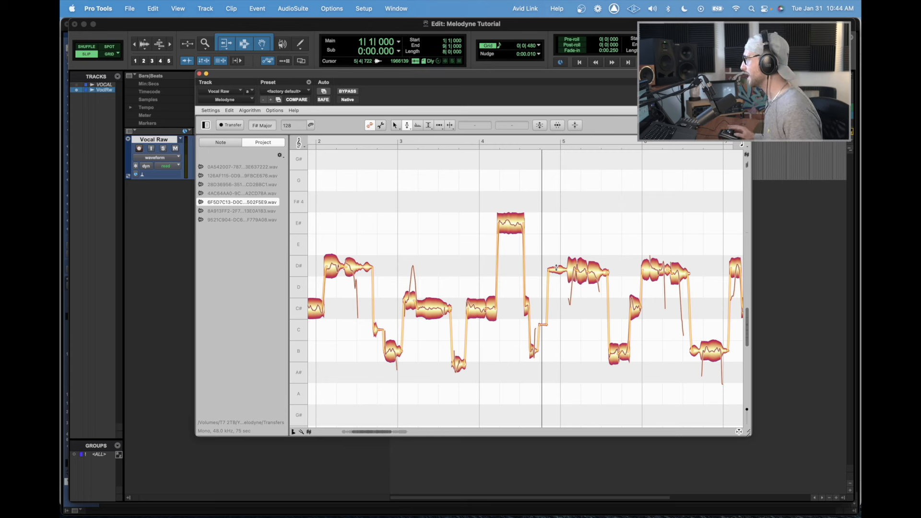
pyautogui.rightClick(477, 241)
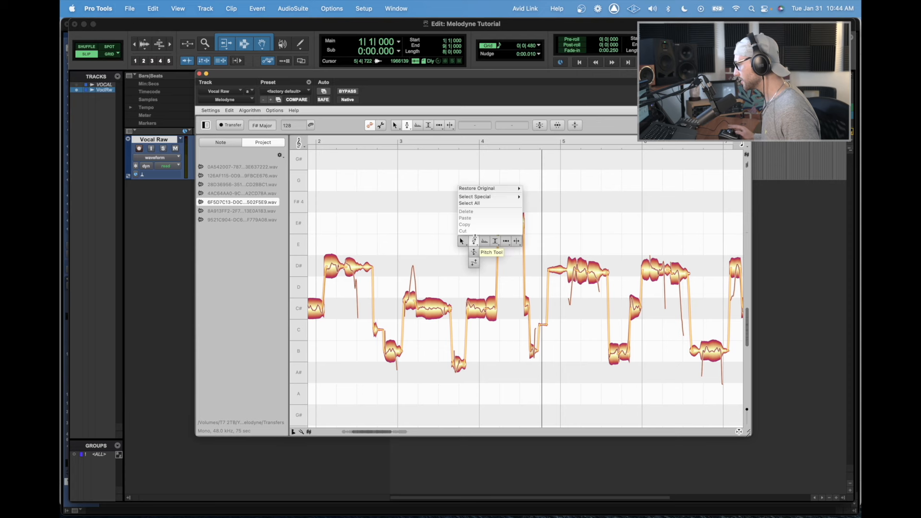
pyautogui.click(504, 253)
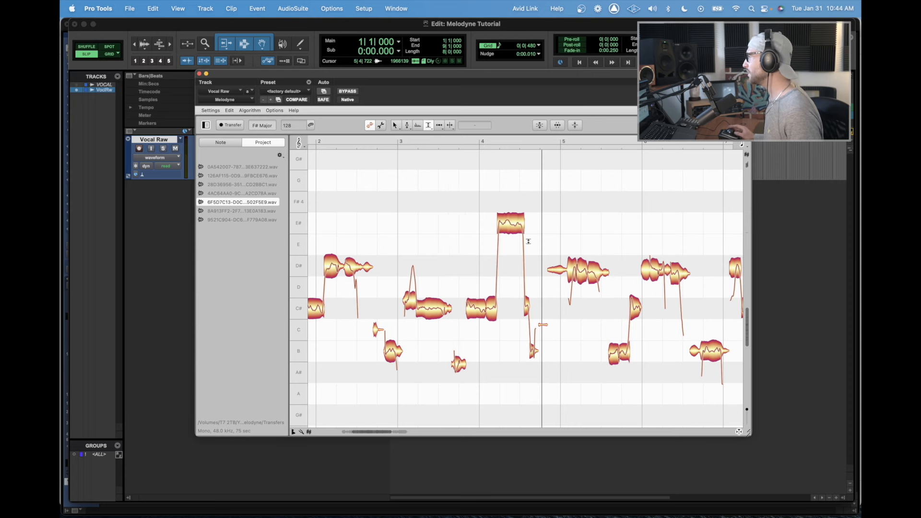
pyautogui.scroll(-3, 473, 257)
pyautogui.hscroll(-4, 473, 257)
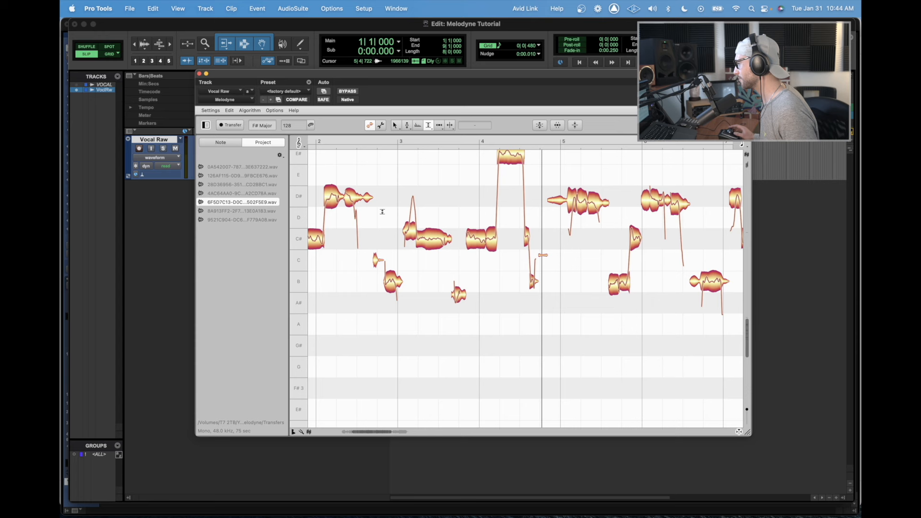
pyautogui.scroll(1, 479, 234)
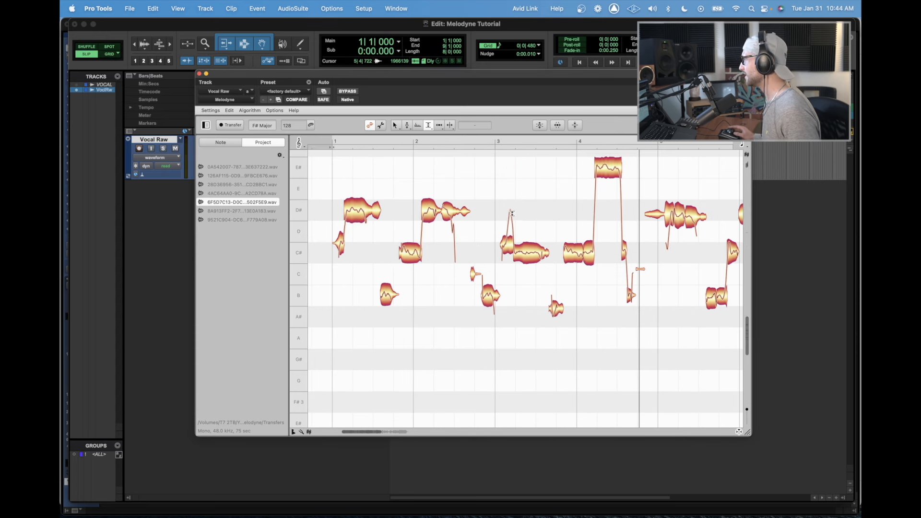
pyautogui.scroll(1, 424, 249)
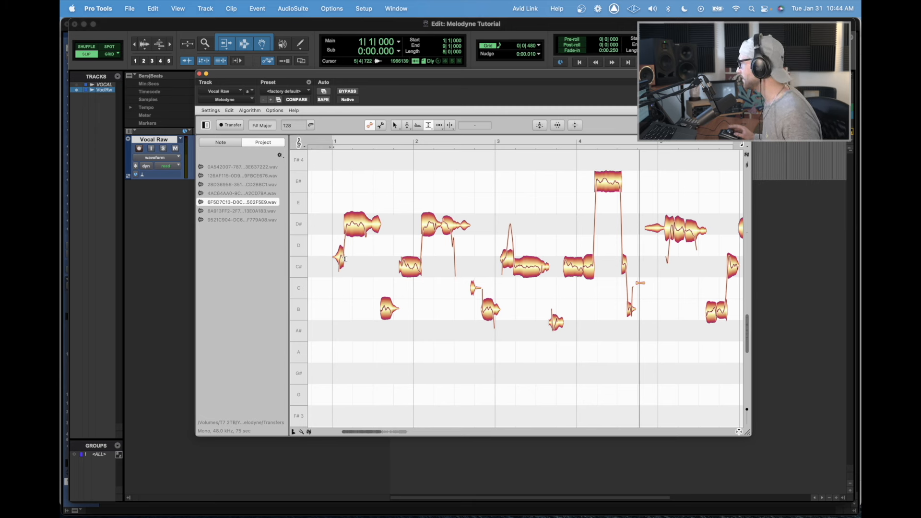
pyautogui.rightClick(370, 191)
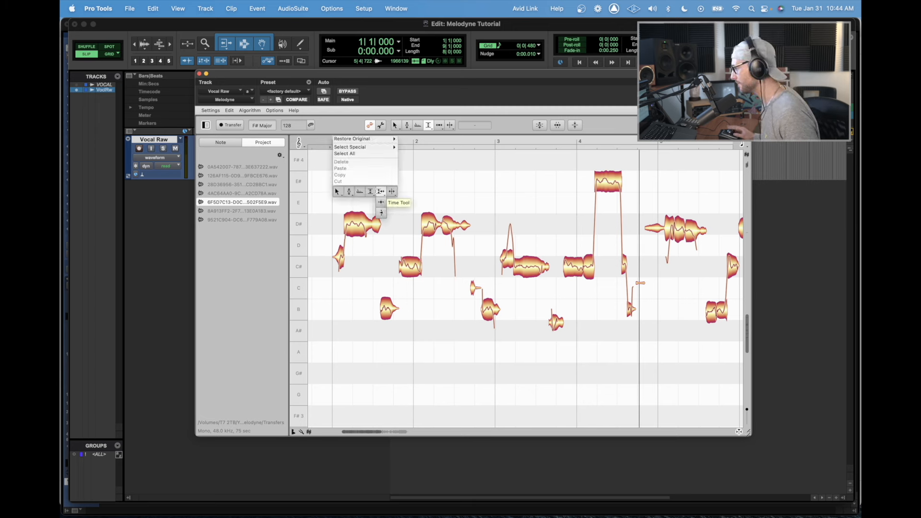
pyautogui.click(371, 193)
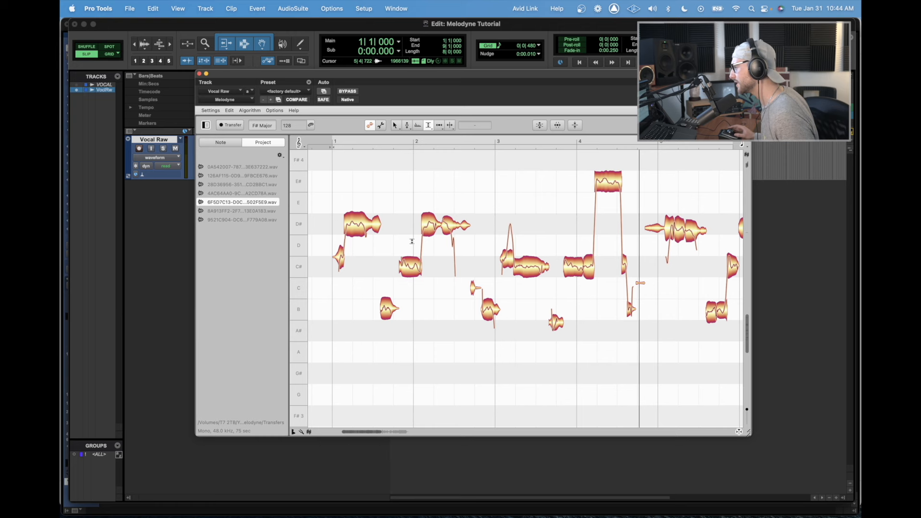
# - Lower the long D# 4 note in bar 1 to about -3.5 dB with the Amplitude Tool and listen to the phrase
pyautogui.moveTo(359, 278); pyautogui.dragTo(411, 284)
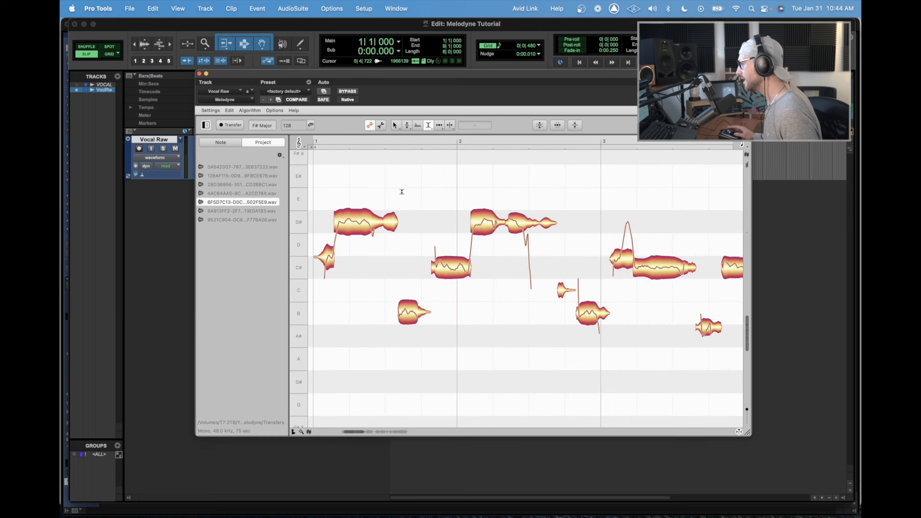
pyautogui.hscroll(-2, 399, 252)
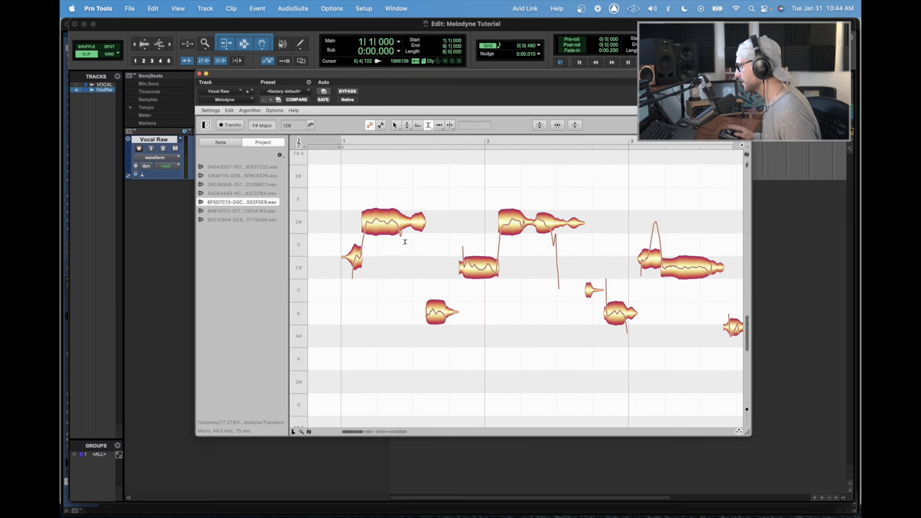
pyautogui.click(382, 222)
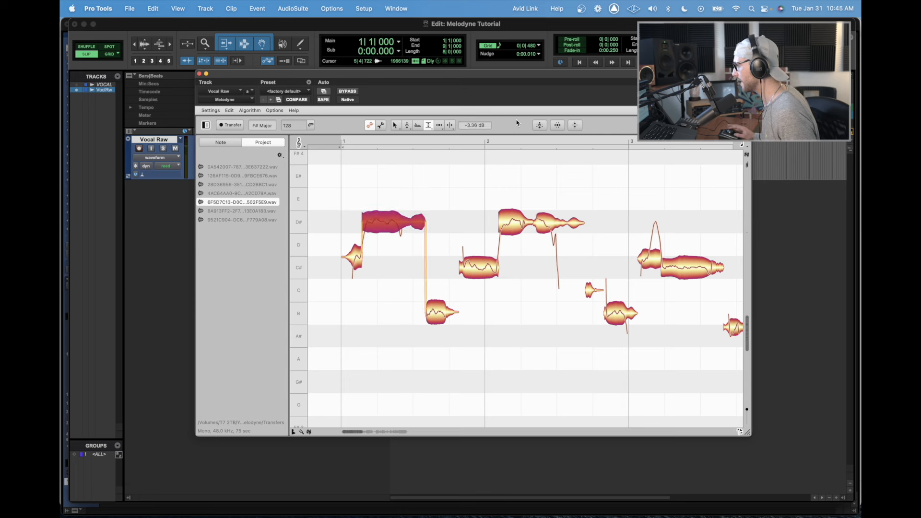
pyautogui.press('space')
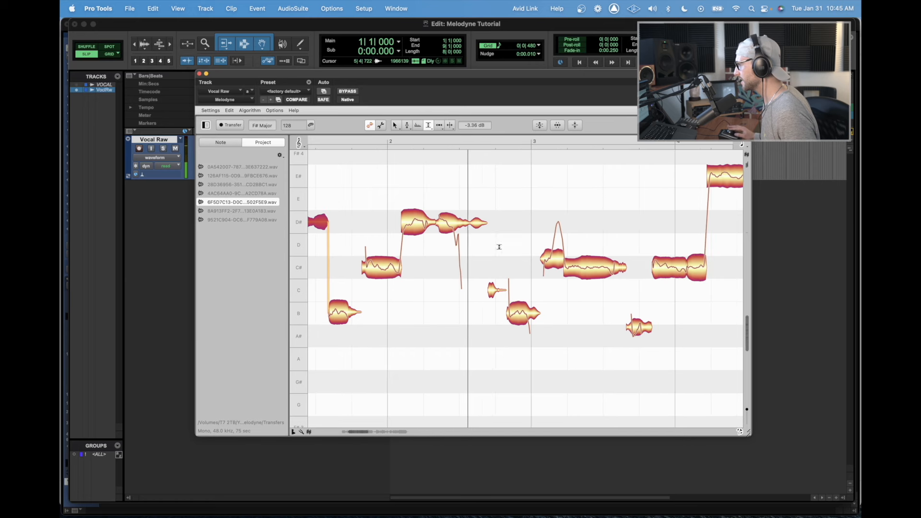
pyautogui.press('space')
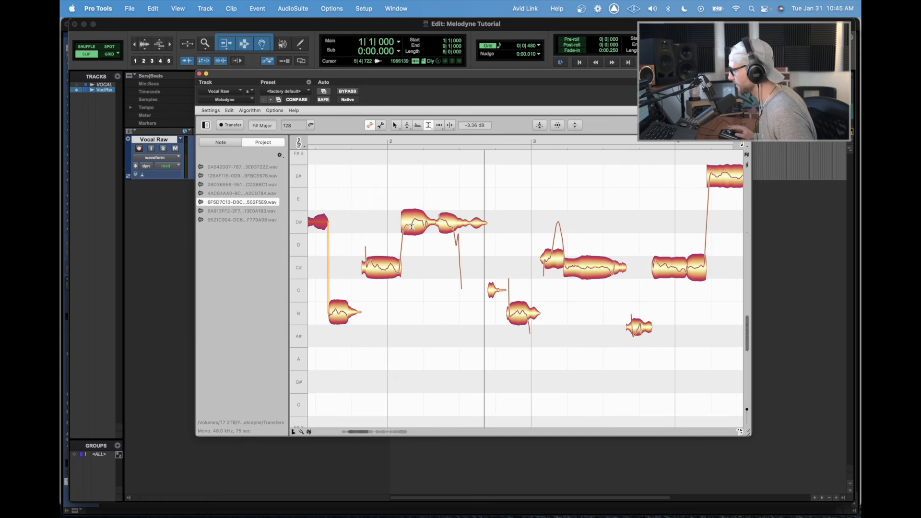
# - Try raising the D# 4 note at the start of bar 2 to +6.60 dB, listening during playback
pyautogui.moveTo(409, 223); pyautogui.dragTo(411, 198)
pyautogui.press('space')
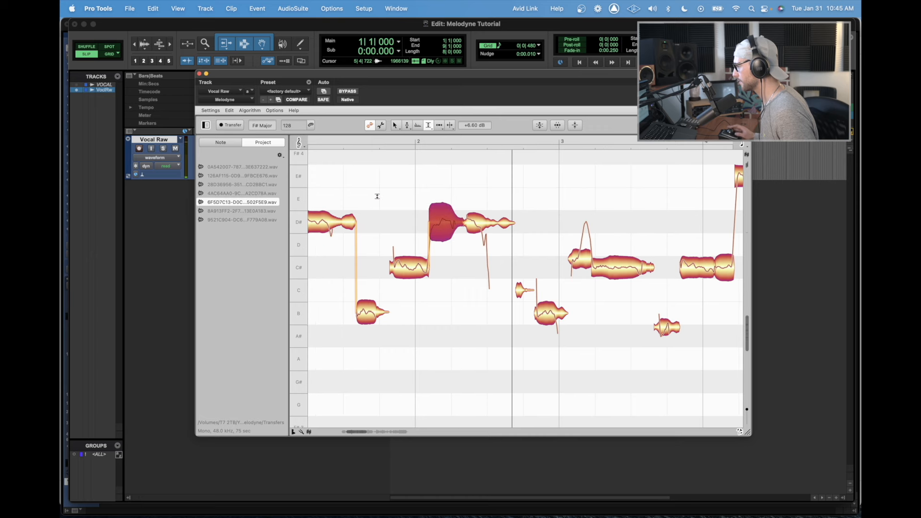
pyautogui.press('space')
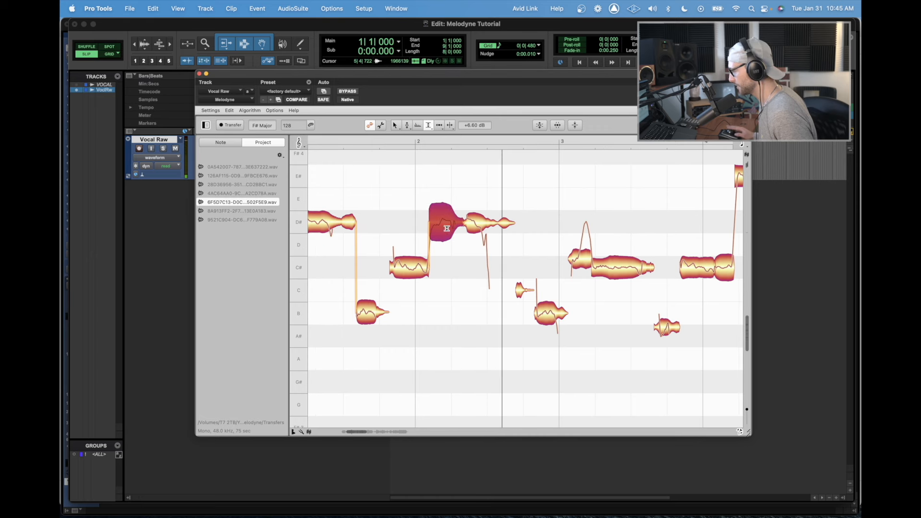
# - Bring the level of the D# 4 note at the start of bar 2 back down, deselect it and listen
pyautogui.moveTo(442, 217); pyautogui.dragTo(415, 276)
pyautogui.click(482, 314)
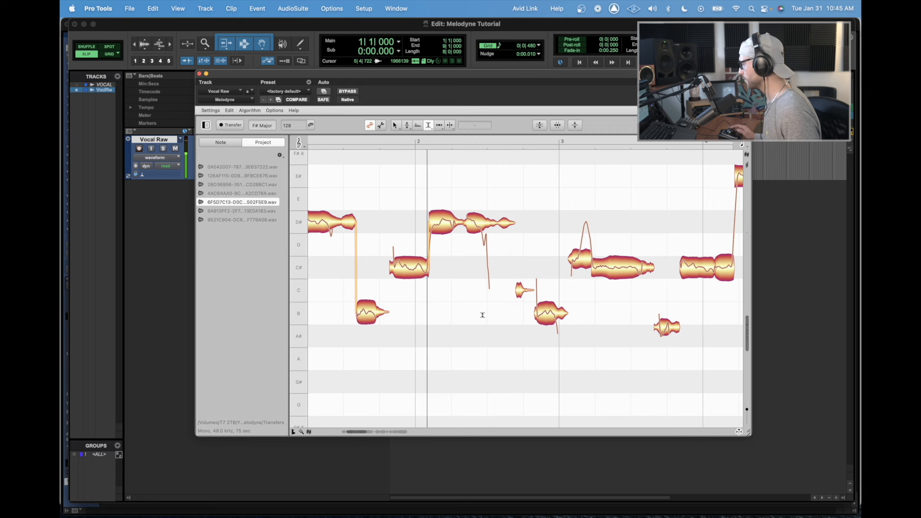
pyautogui.press('space')
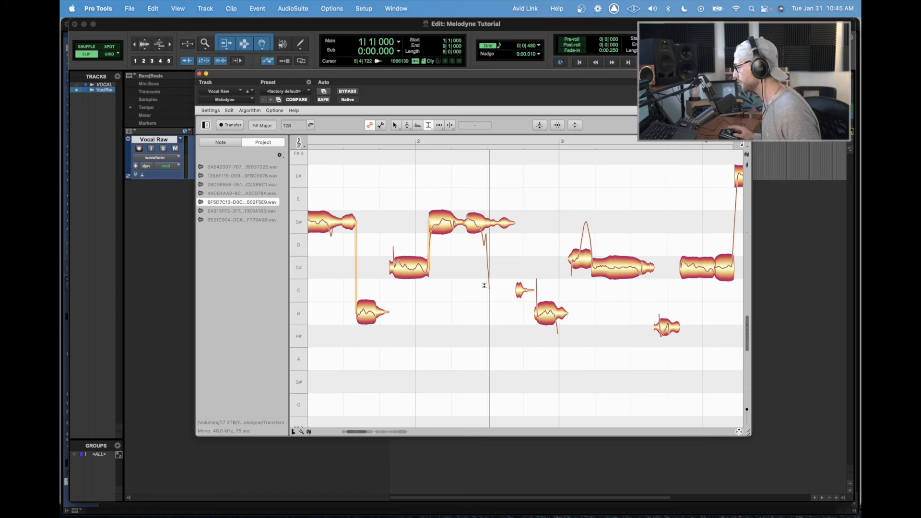
# - Keep the Amplitude Tool, bring bar 1 back into view and move the Melodyne window to uncover the Pro Tools timeline ruler
pyautogui.rightClick(466, 283)
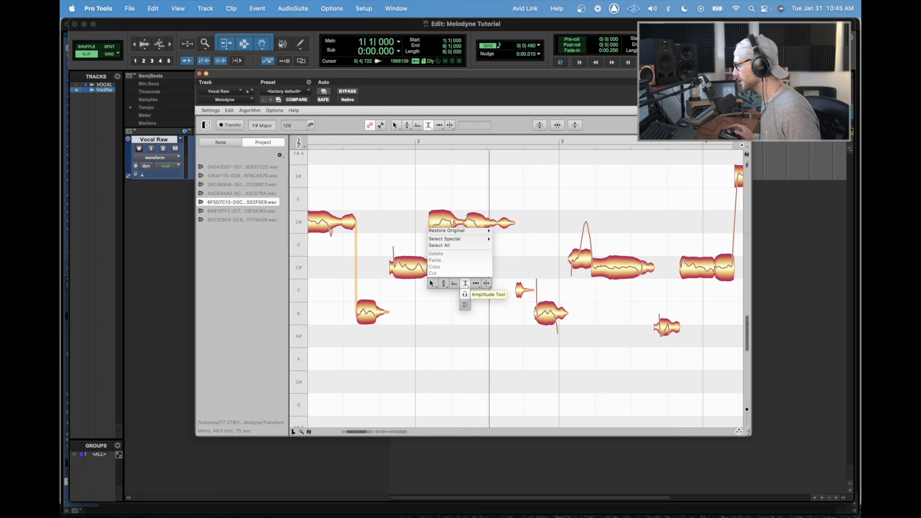
pyautogui.click(465, 294)
pyautogui.hscroll(-5, 455, 282)
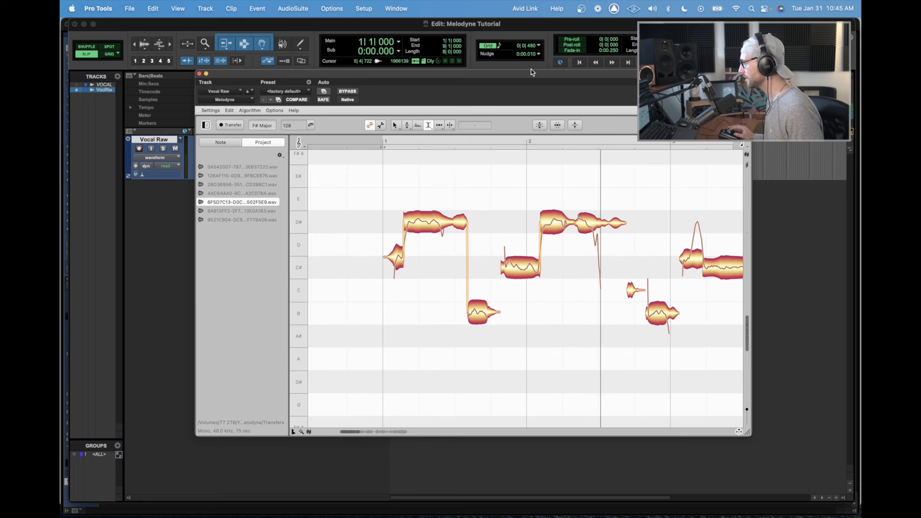
pyautogui.moveTo(530, 70); pyautogui.dragTo(496, 105)
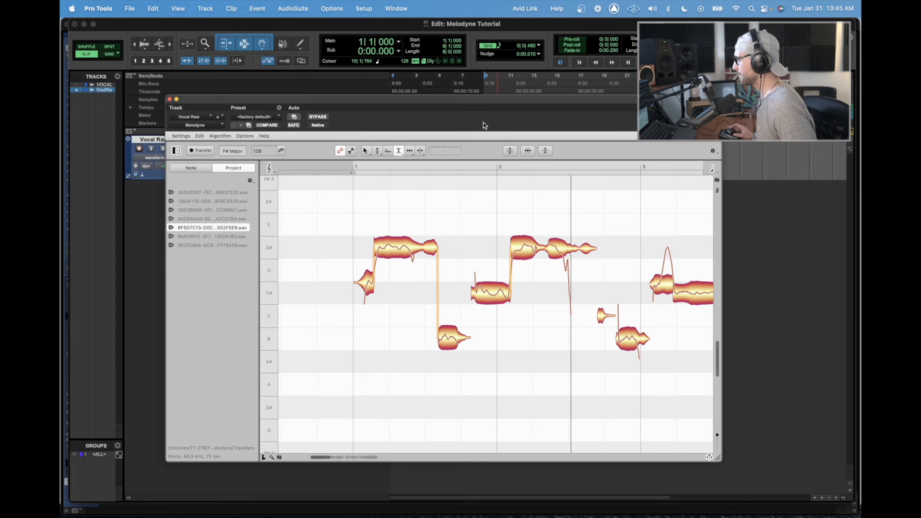
pyautogui.moveTo(482, 122); pyautogui.dragTo(467, 108)
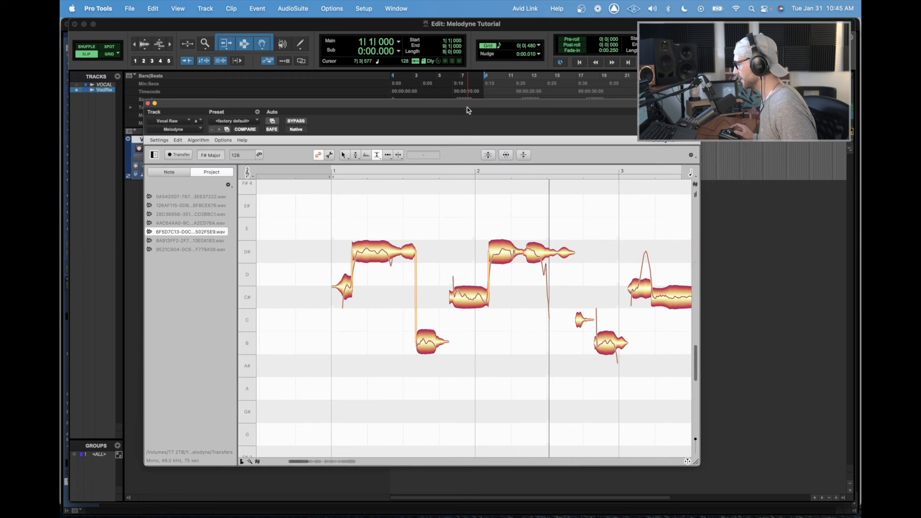
# - Activate the Timing Tool, briefly uncover the Vocal Raw clip in the Pro Tools timeline and move the Melodyne window back up
pyautogui.rightClick(508, 335)
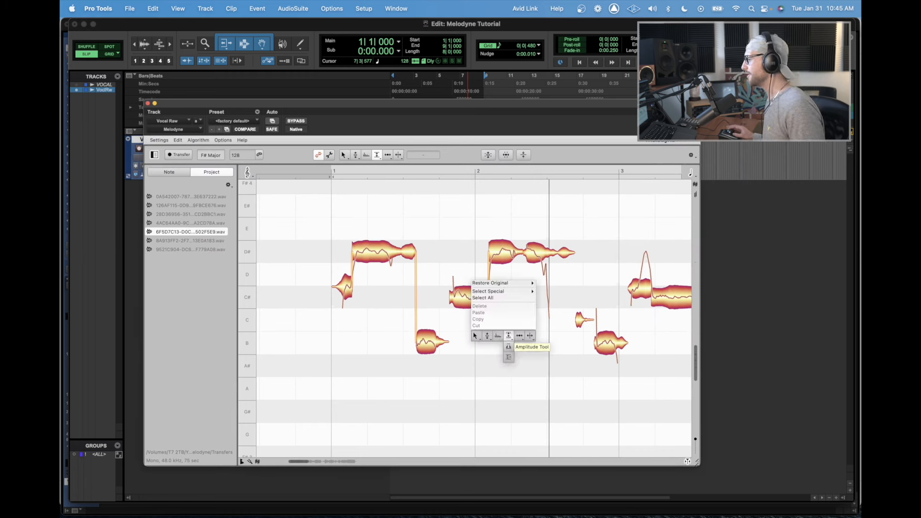
pyautogui.click(518, 336)
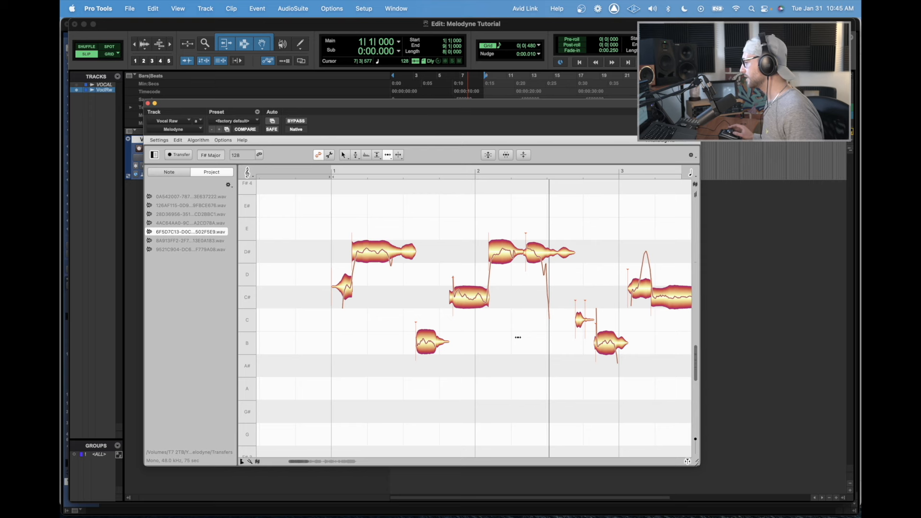
pyautogui.hscroll(3, 518, 337)
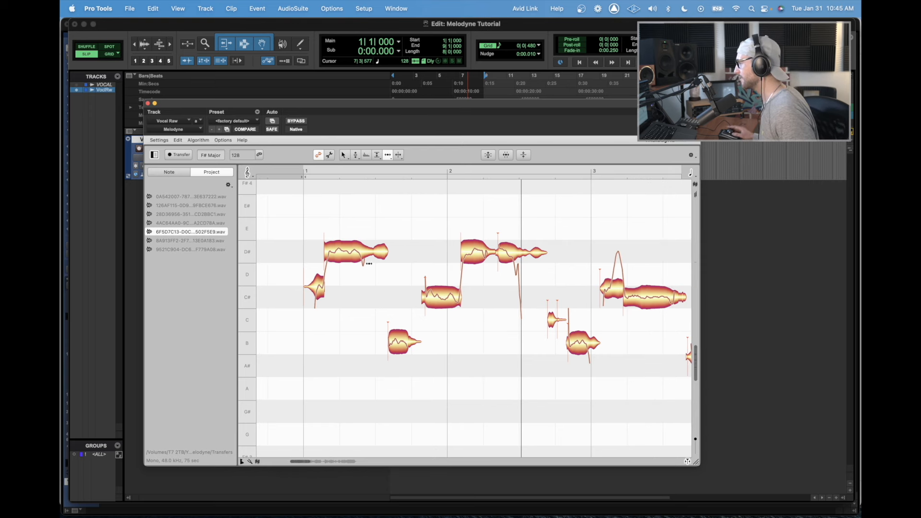
pyautogui.moveTo(479, 103); pyautogui.dragTo(547, 205)
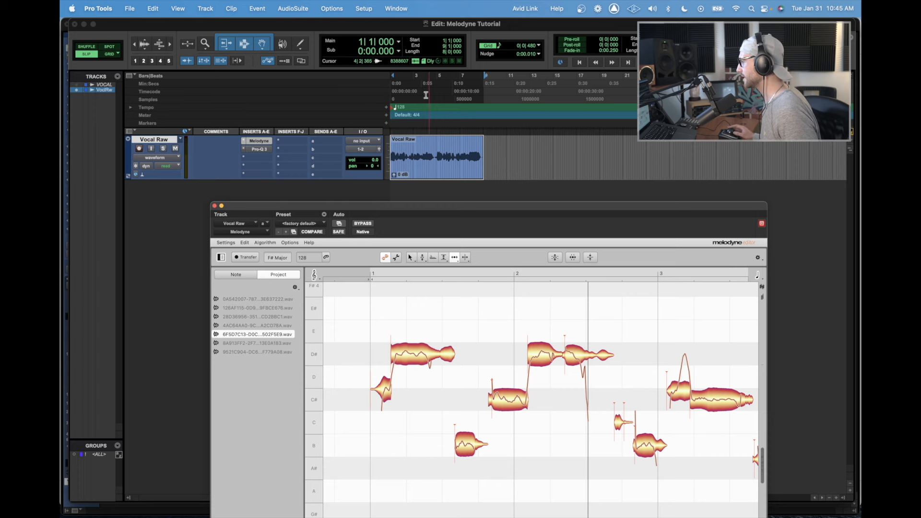
pyautogui.moveTo(531, 211); pyautogui.dragTo(473, 98)
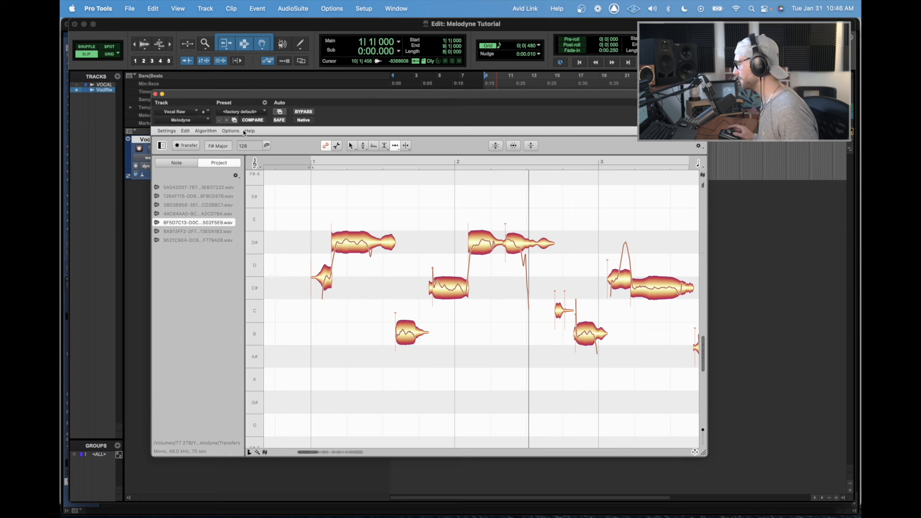
# - Shift the start of the high E# note in bar 4 slightly earlier with the Timing Tool and listen to the phrase
pyautogui.hscroll(10, 505, 346)
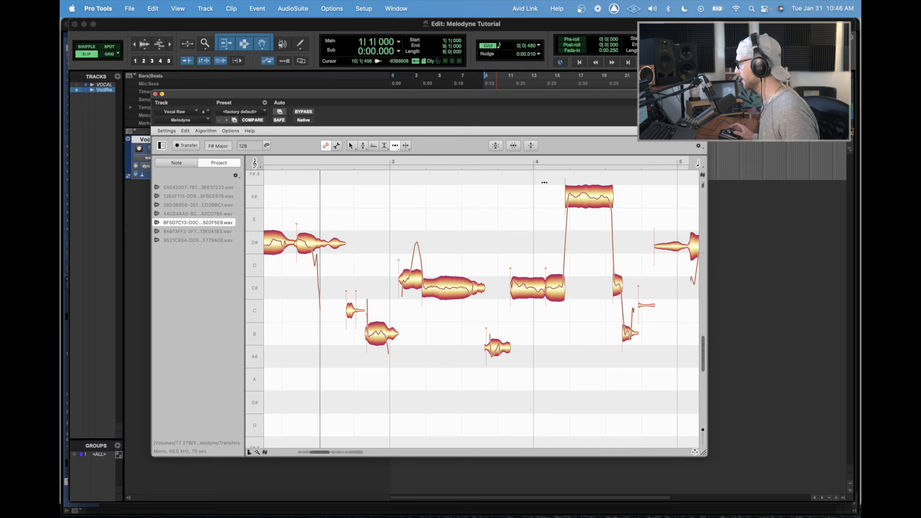
pyautogui.hscroll(2, 571, 330)
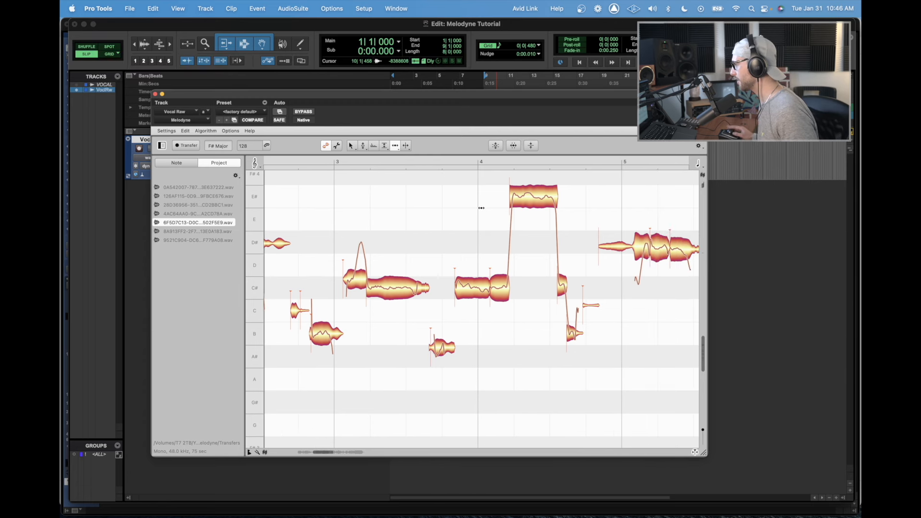
pyautogui.hscroll(1, 522, 211)
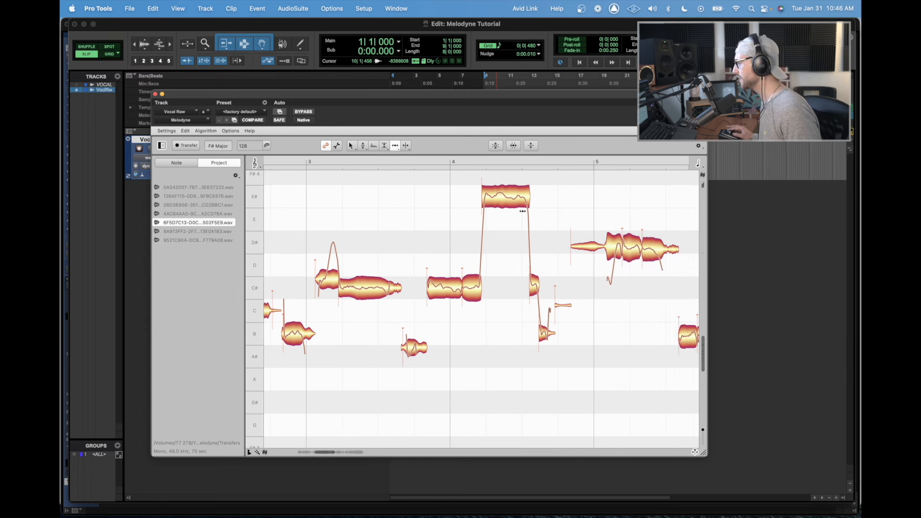
pyautogui.rightClick(413, 215)
pyautogui.click(412, 216)
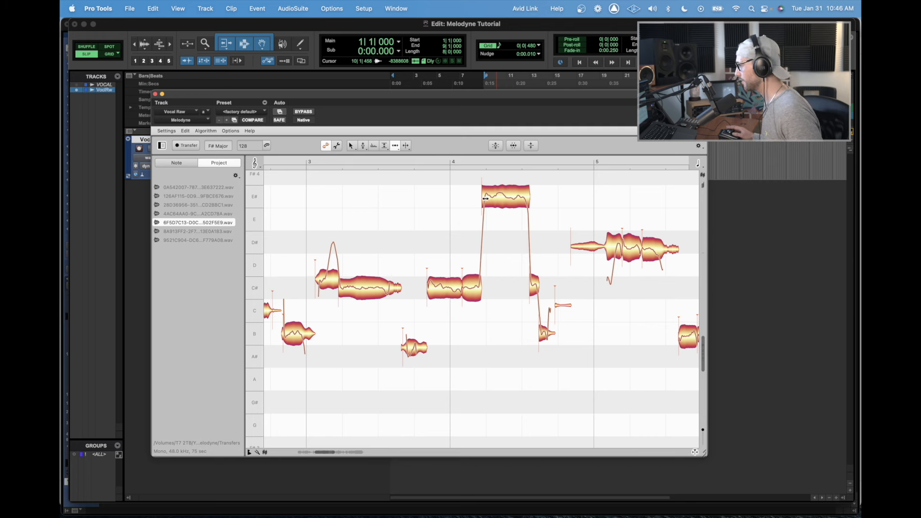
pyautogui.moveTo(486, 197); pyautogui.dragTo(480, 199)
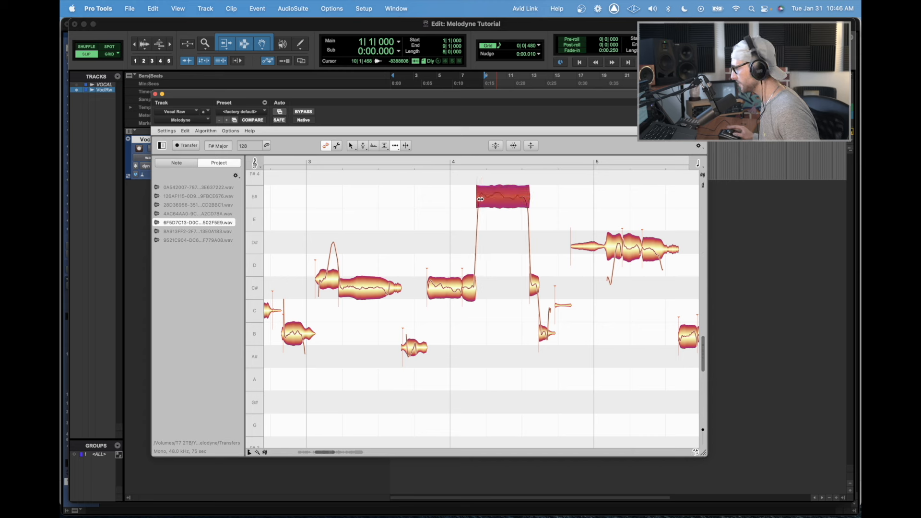
pyautogui.press('space')
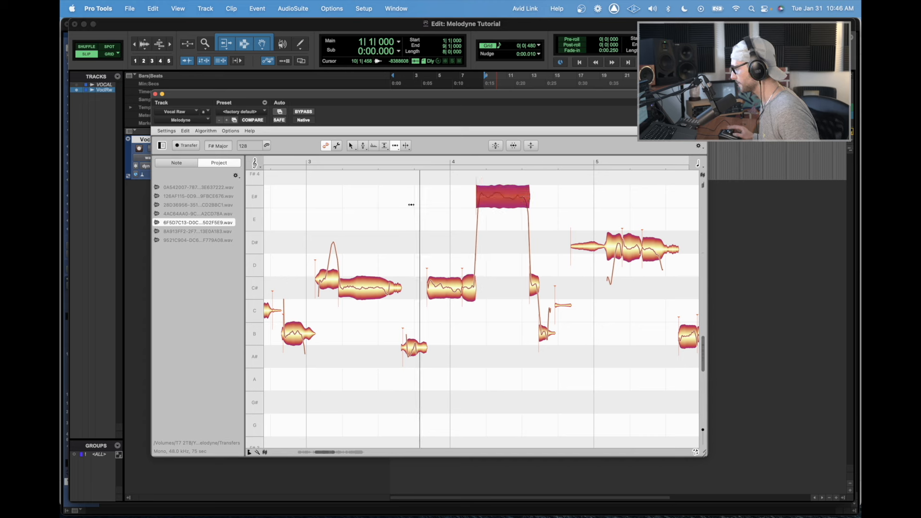
pyautogui.press('space')
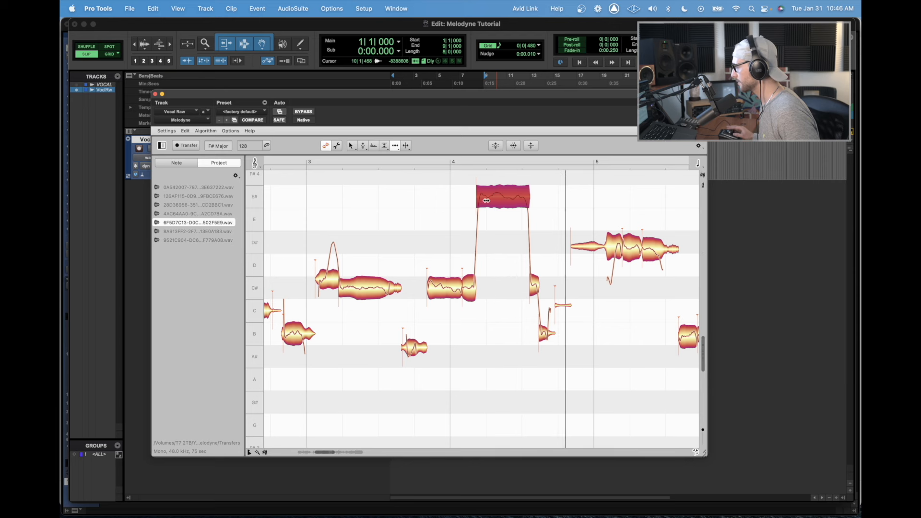
# - Try moving the start of the E# note in bar 4 much later, listen to it and undo the move
pyautogui.moveTo(478, 199); pyautogui.dragTo(504, 197)
pyautogui.press('space')
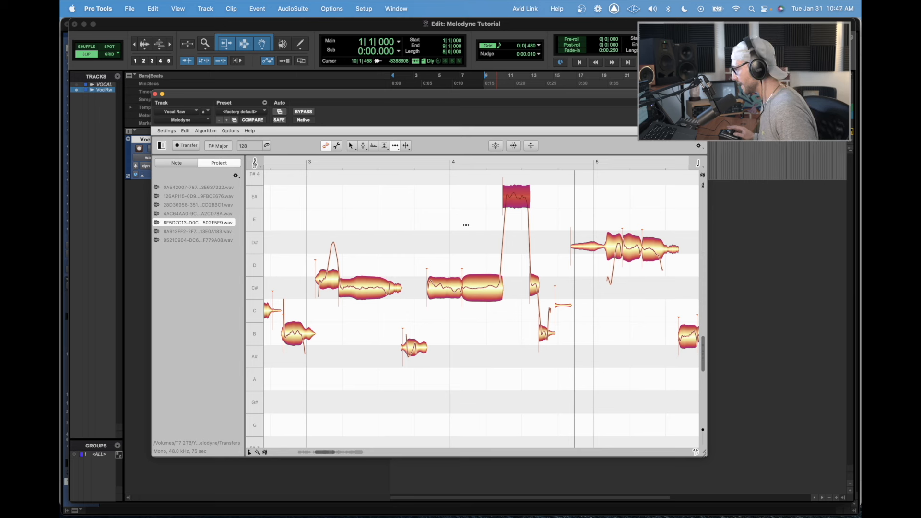
pyautogui.press('super+z')
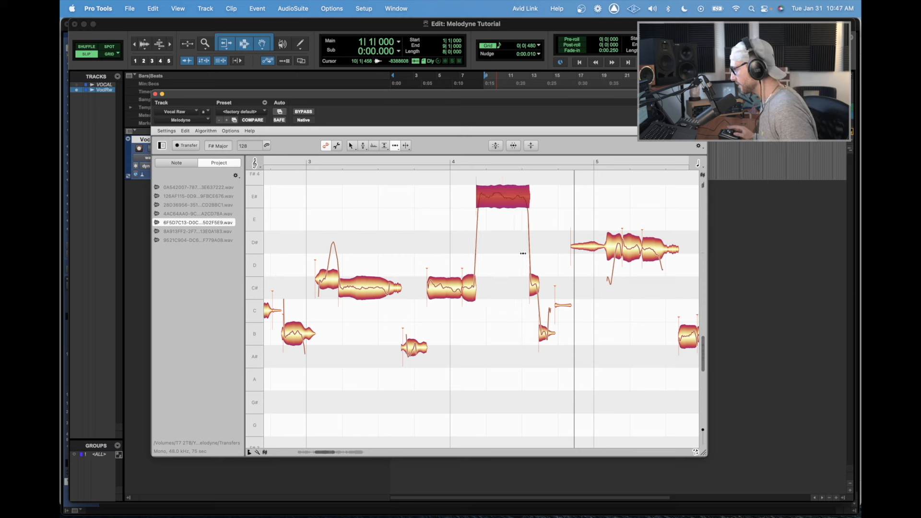
# - Nudge the short C# and B notes late in bar 4 and the D# notes around bar 5 slightly earlier
pyautogui.click(533, 285)
pyautogui.click(544, 333)
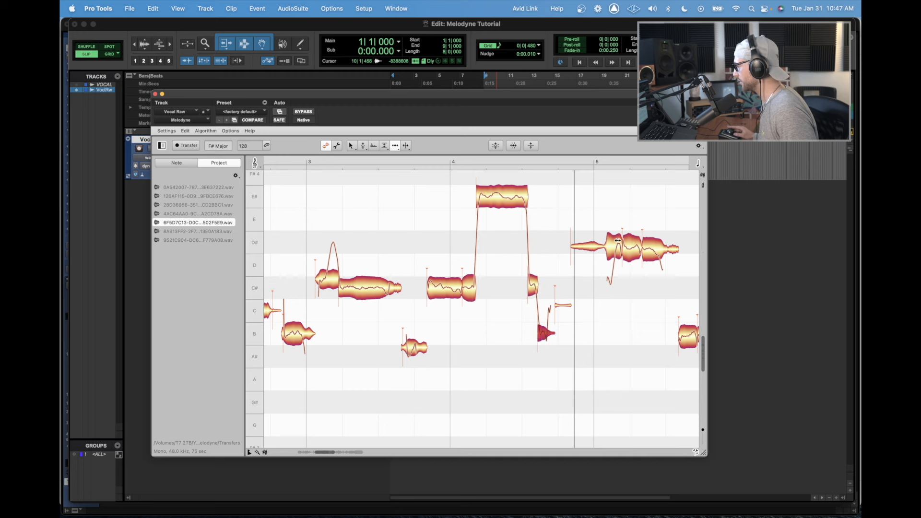
pyautogui.click(618, 240)
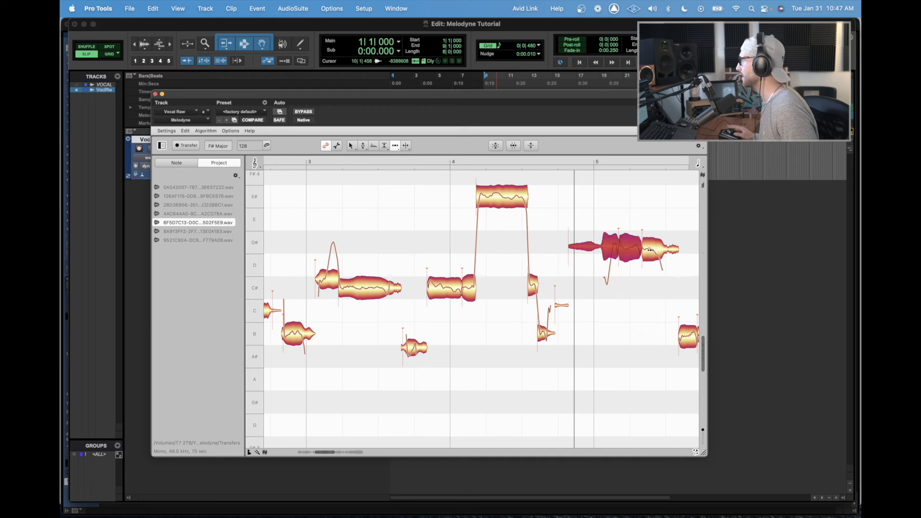
pyautogui.click(650, 250)
# - Split the first note of bar 3 with the Note Separation Tool, just before its pitch curve peaks
pyautogui.rightClick(309, 161)
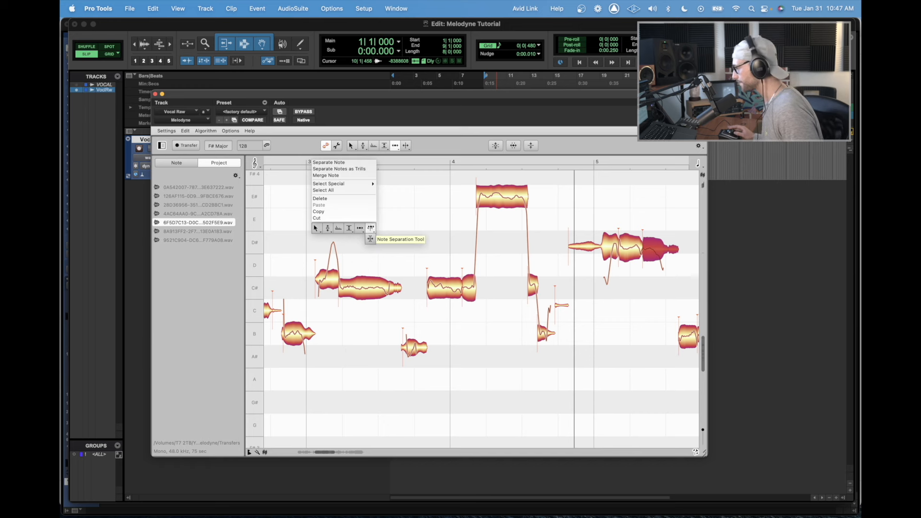
pyautogui.click(370, 228)
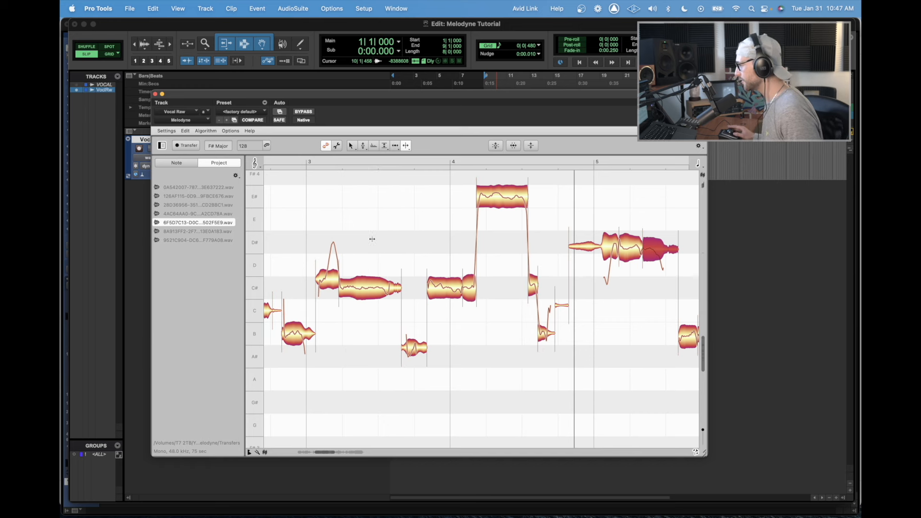
pyautogui.rightClick(380, 204)
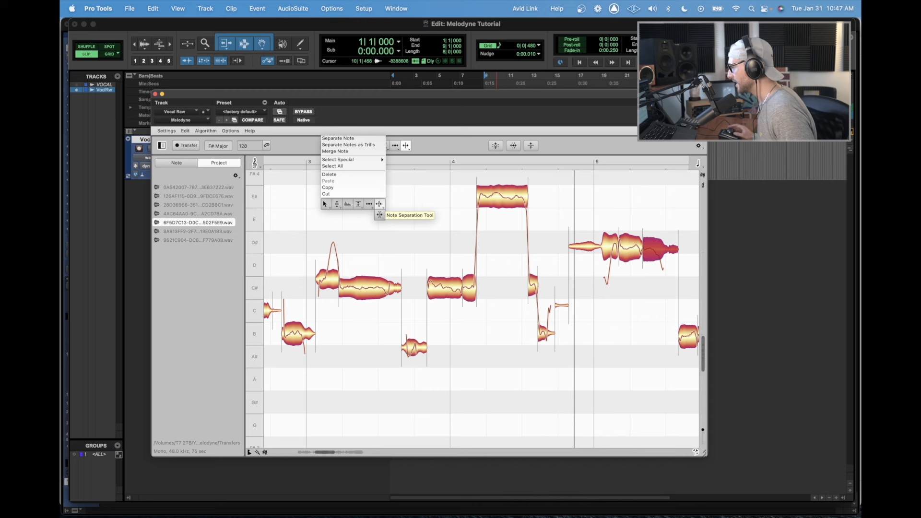
pyautogui.click(379, 205)
pyautogui.hscroll(-3, 388, 332)
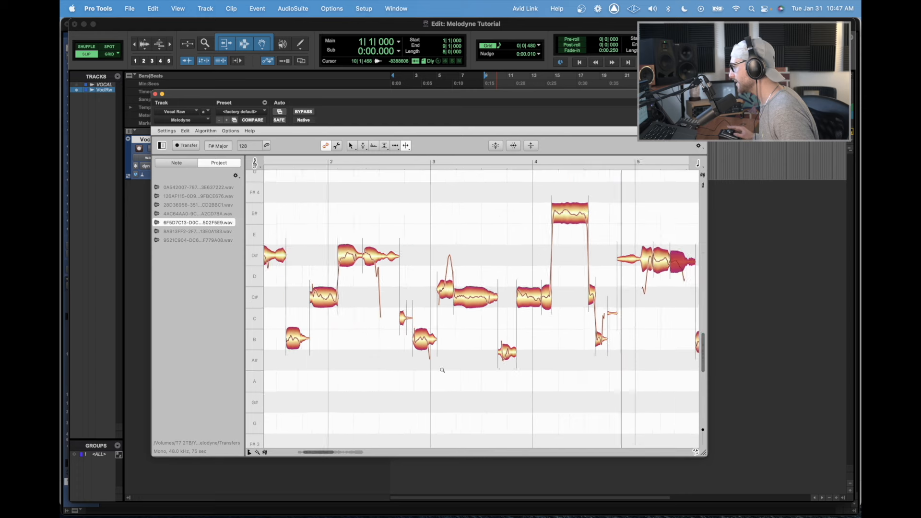
pyautogui.scroll(-3, 441, 371)
pyautogui.moveTo(435, 305); pyautogui.dragTo(513, 327)
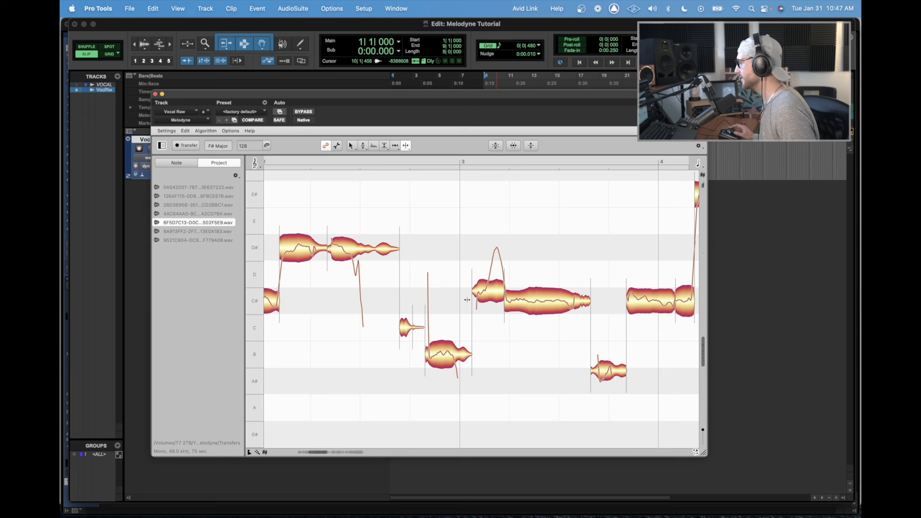
pyautogui.hscroll(-3, 336, 321)
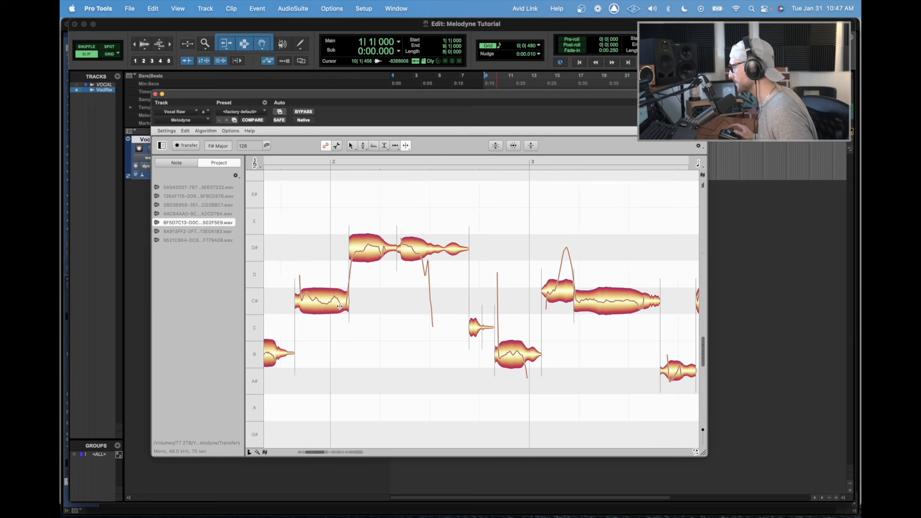
pyautogui.hscroll(4, 473, 374)
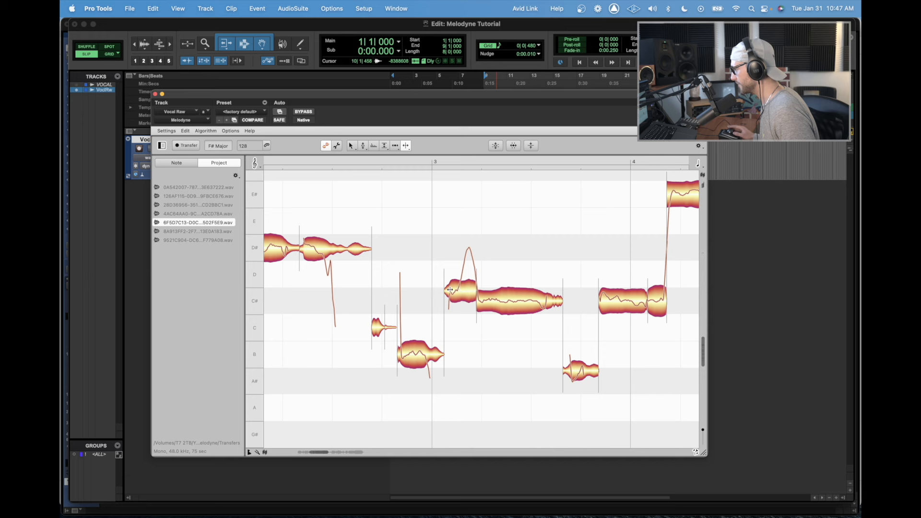
pyautogui.rightClick(526, 252)
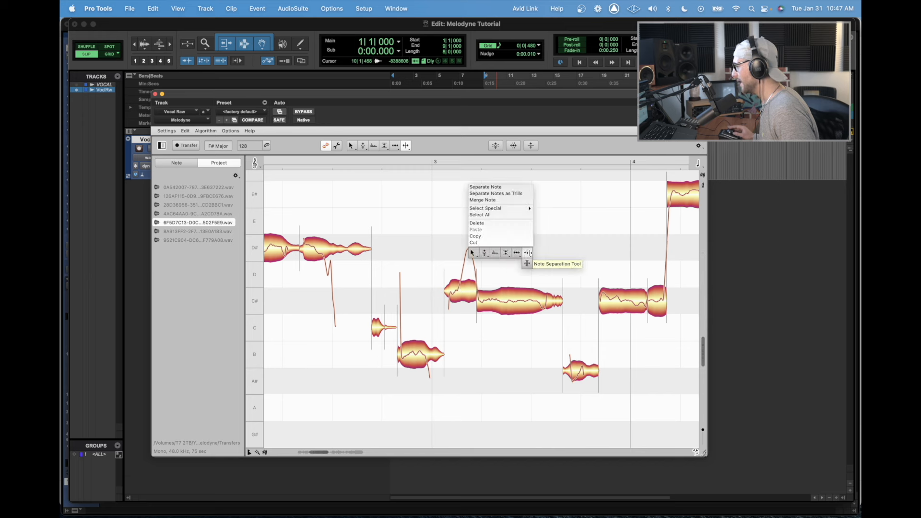
pyautogui.click(531, 254)
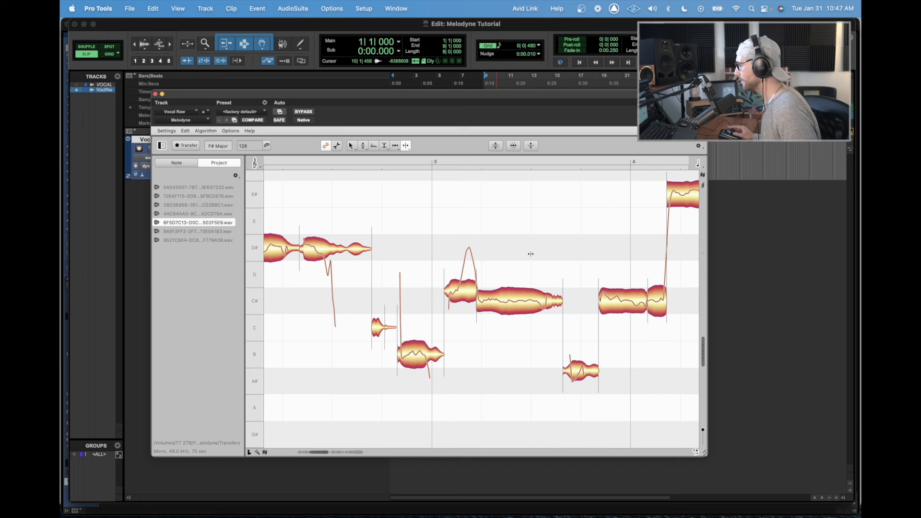
pyautogui.click(461, 290)
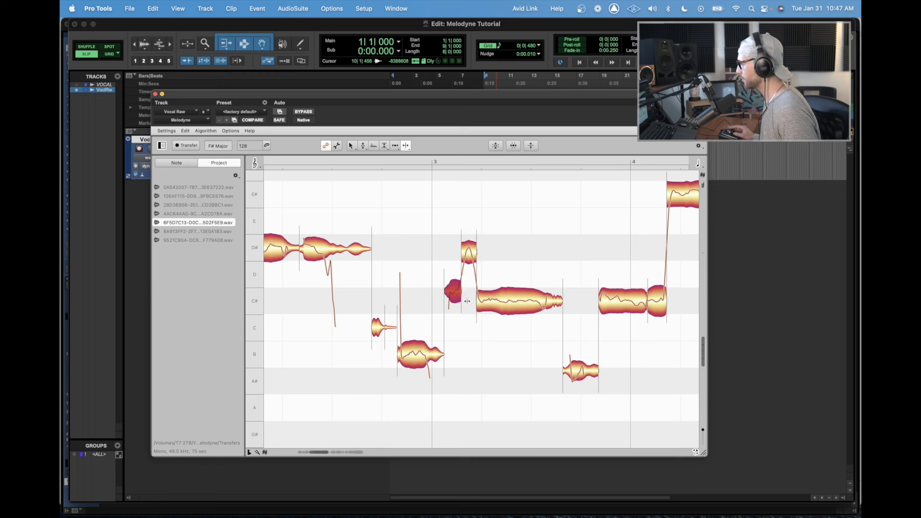
# - Snap the two split notes in bar 3 to C# 4 and D# 4 with the Pitch Tool and audition the D# note
pyautogui.rightClick(460, 248)
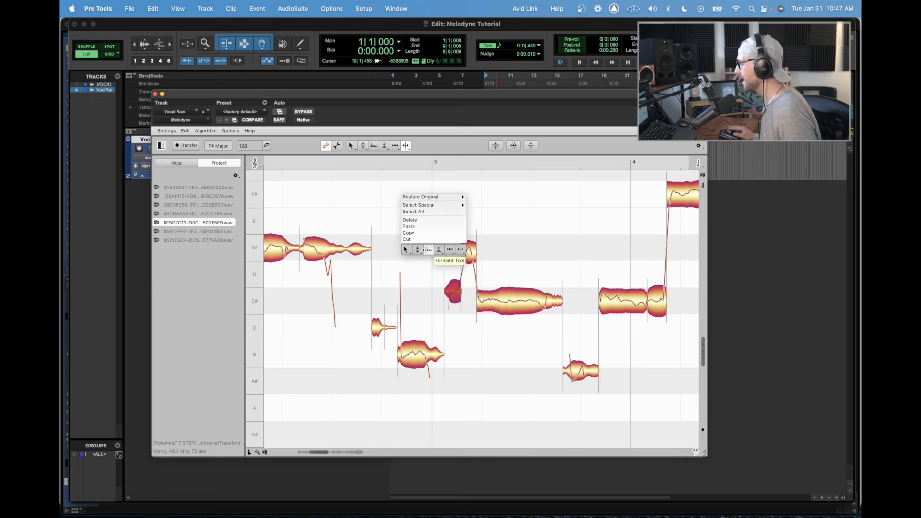
pyautogui.click(417, 248)
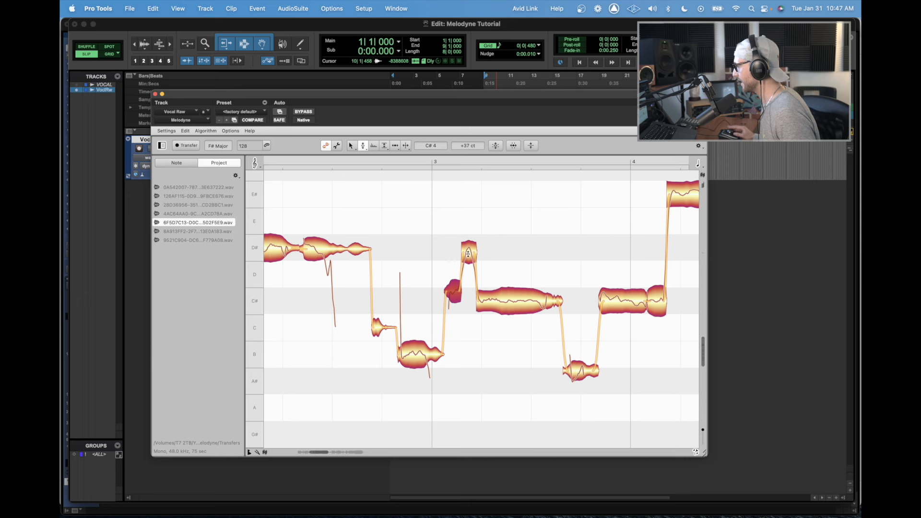
pyautogui.doubleClick(469, 254)
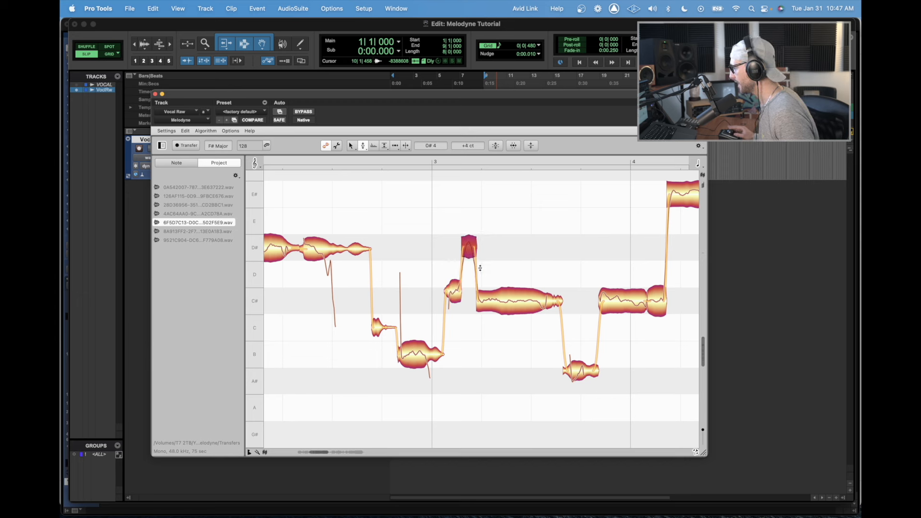
pyautogui.click(499, 292)
pyautogui.doubleClick(454, 289)
pyautogui.doubleClick(417, 220)
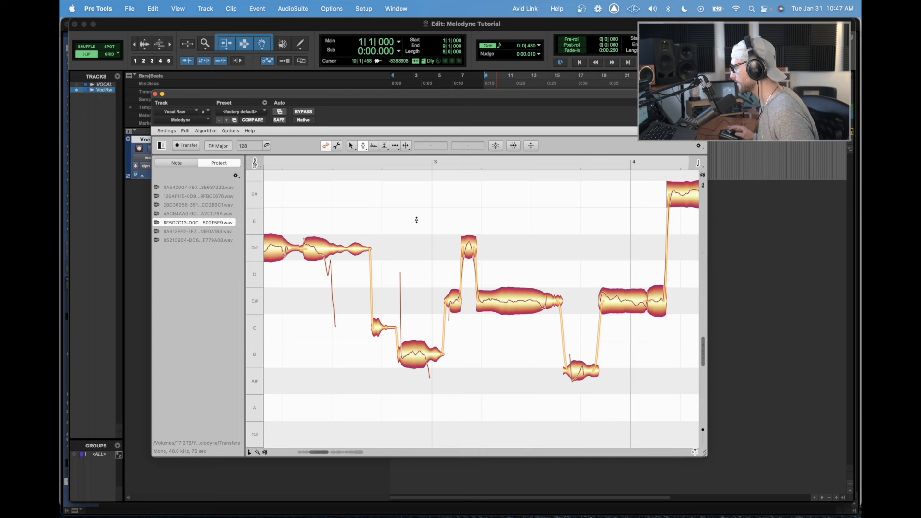
pyautogui.click(469, 247)
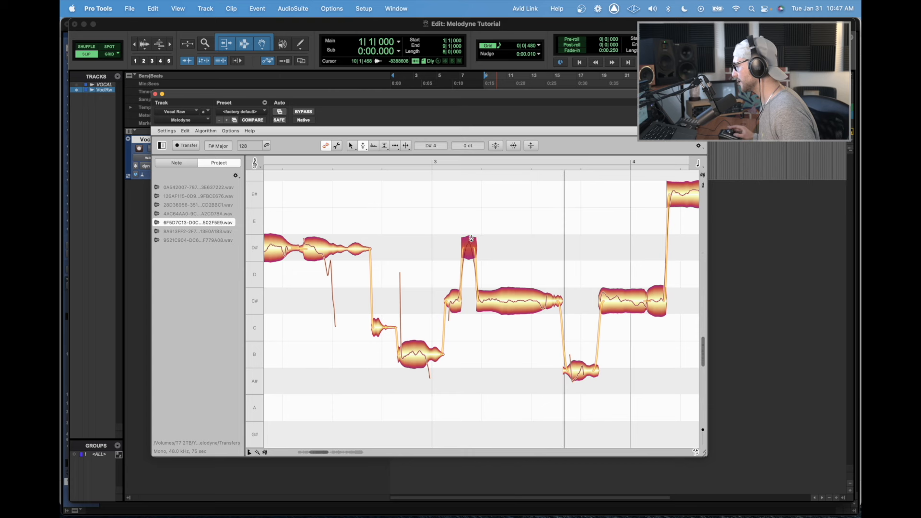
# - Split the long D# note at bar 5 with the Note Separation Tool, partway up the rise in its pitch curve
pyautogui.rightClick(442, 337)
pyautogui.click(483, 336)
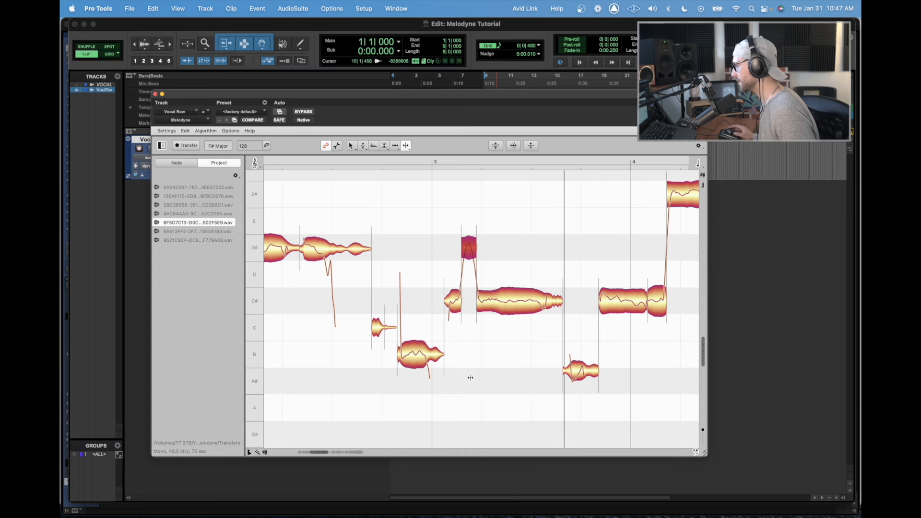
pyautogui.hscroll(-4, 470, 379)
pyautogui.moveTo(471, 384); pyautogui.dragTo(447, 389)
pyautogui.hscroll(6, 450, 389)
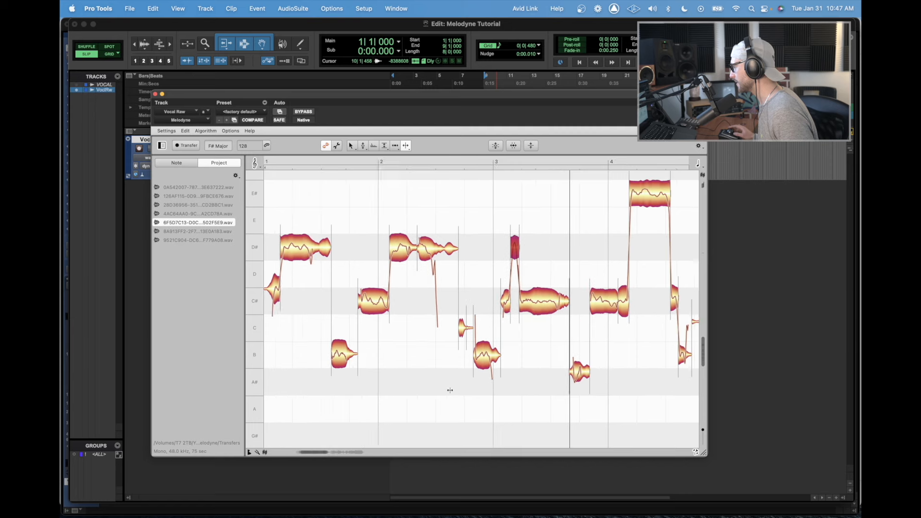
pyautogui.hscroll(3, 450, 389)
pyautogui.moveTo(404, 346); pyautogui.dragTo(522, 372)
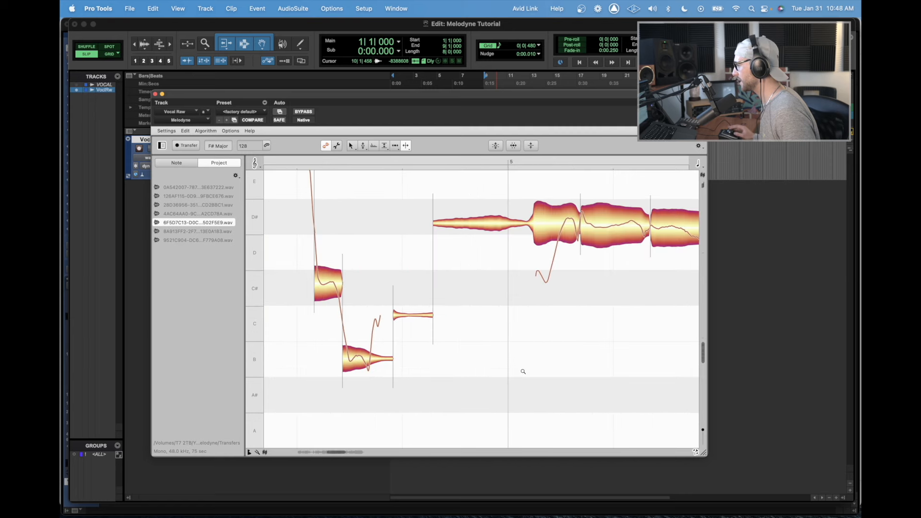
pyautogui.hscroll(2, 523, 293)
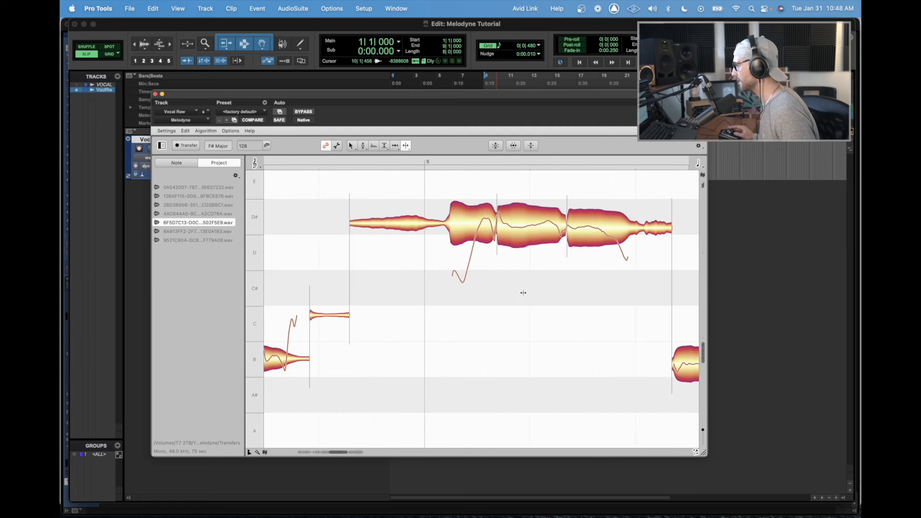
pyautogui.doubleClick(469, 223)
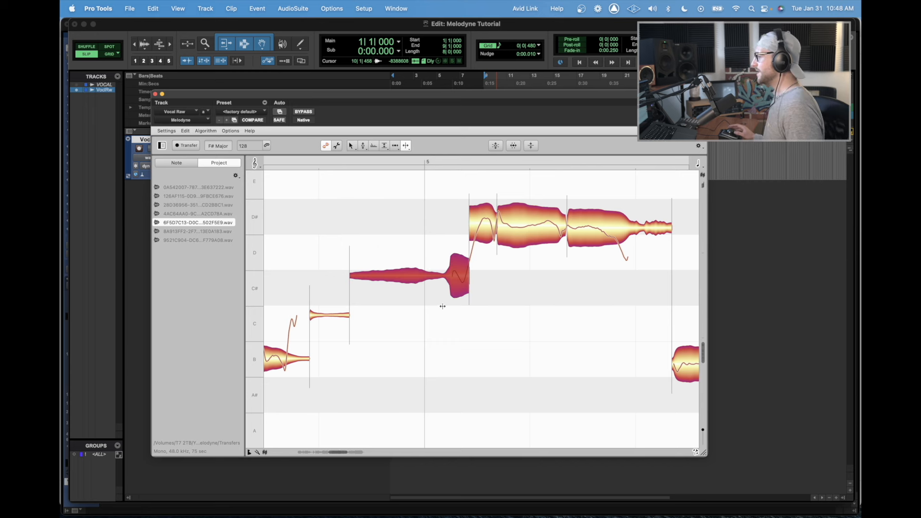
# - Deselect the split note and listen to the phrase around bar 5
pyautogui.hscroll(3, 446, 306)
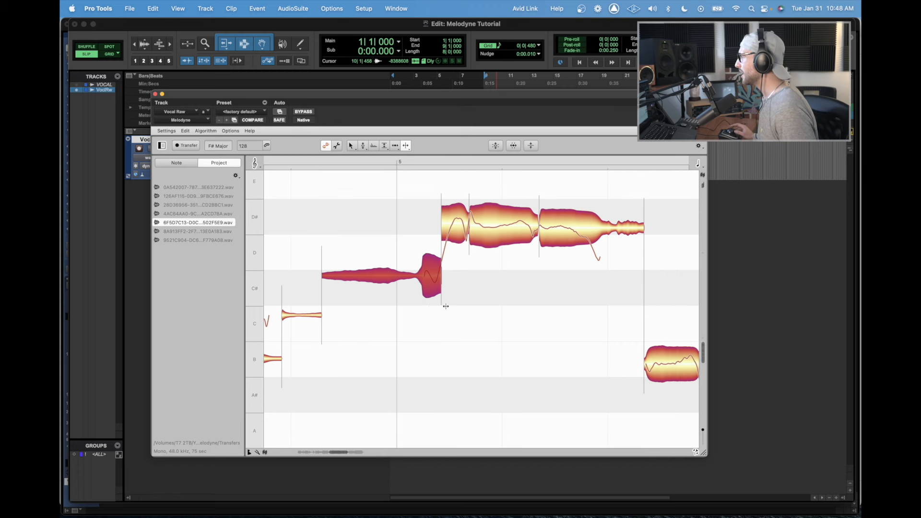
pyautogui.hscroll(-2, 446, 306)
pyautogui.scroll(2, 445, 306)
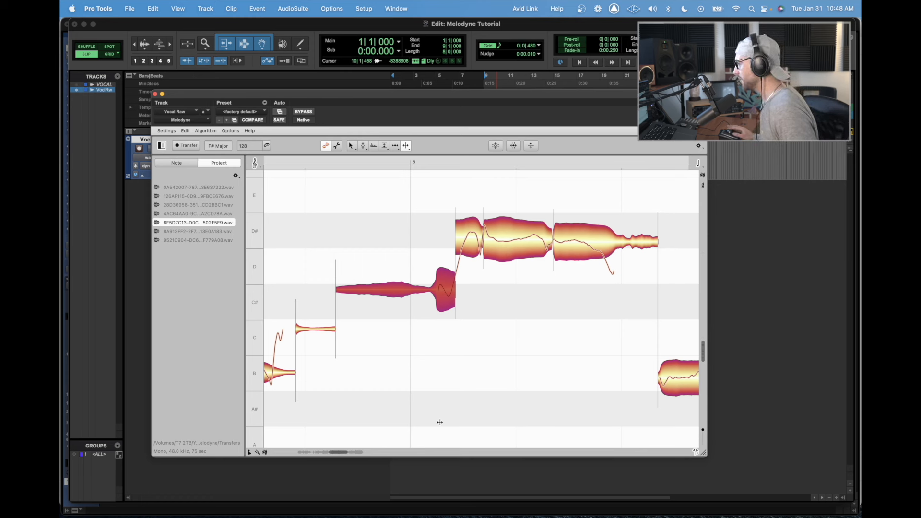
pyautogui.click(380, 352)
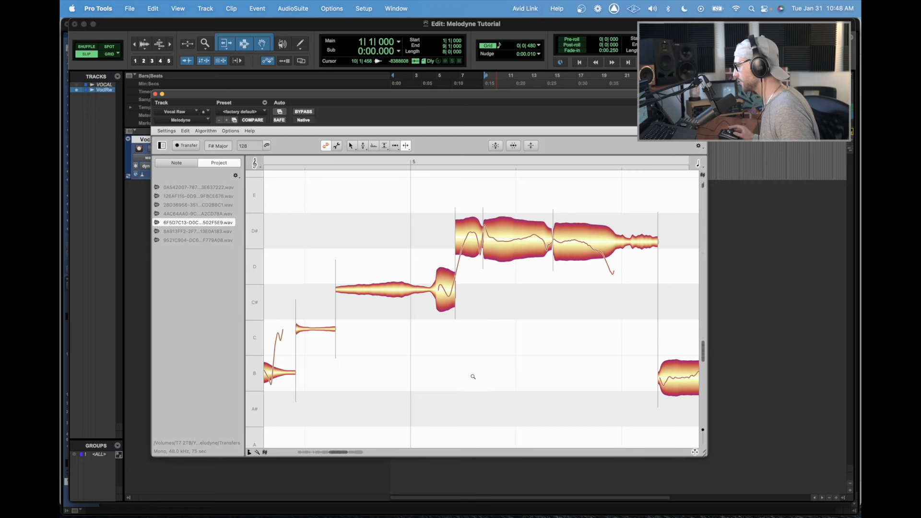
pyautogui.moveTo(473, 376); pyautogui.dragTo(402, 361)
pyautogui.scroll(1, 395, 291)
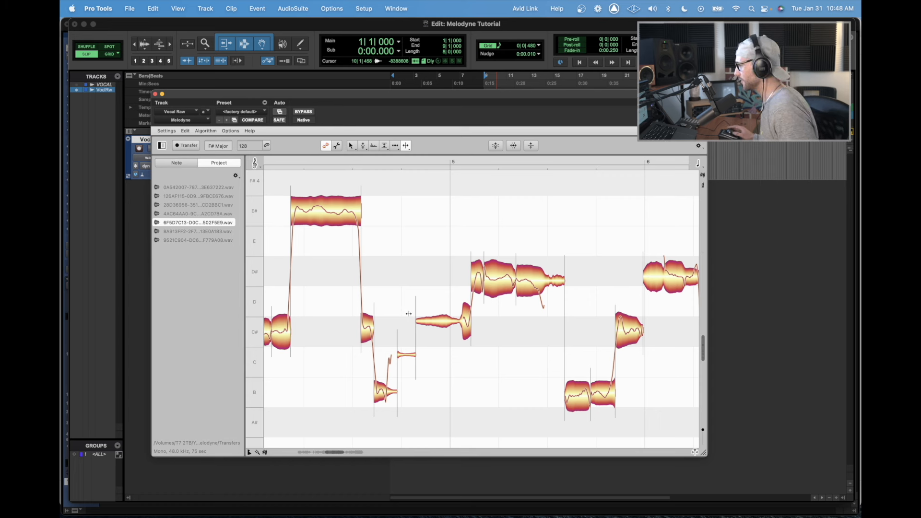
pyautogui.doubleClick(379, 259)
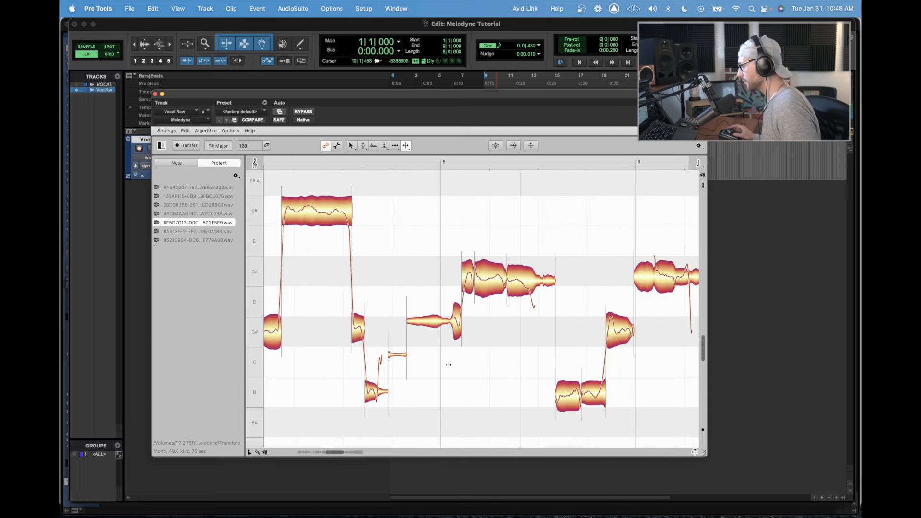
# - Try splitting the breath off the C# note at bar 5, and undo both note separations there
pyautogui.moveTo(435, 374); pyautogui.dragTo(501, 386)
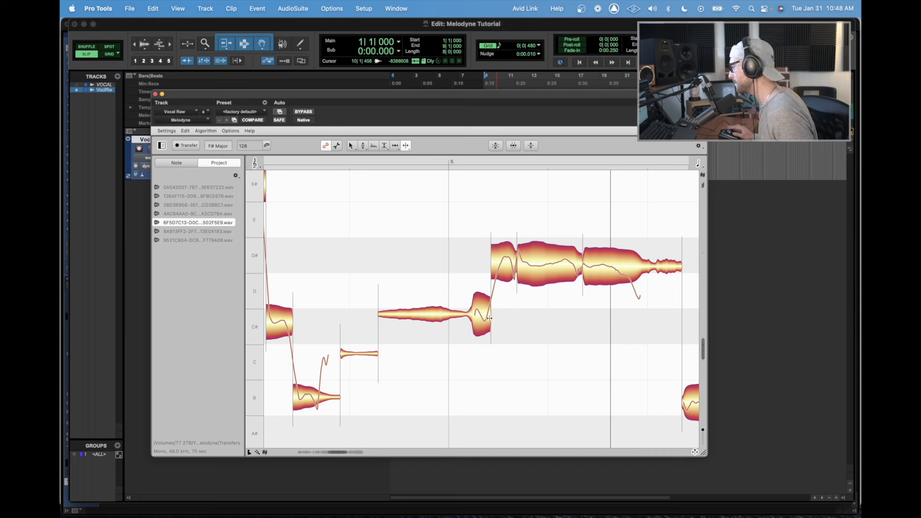
pyautogui.click(460, 314)
pyautogui.rightClick(411, 315)
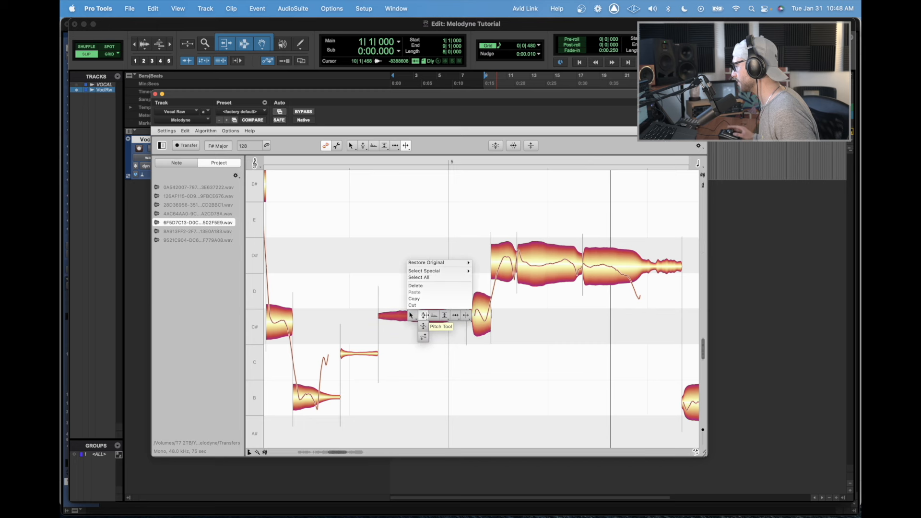
pyautogui.click(424, 315)
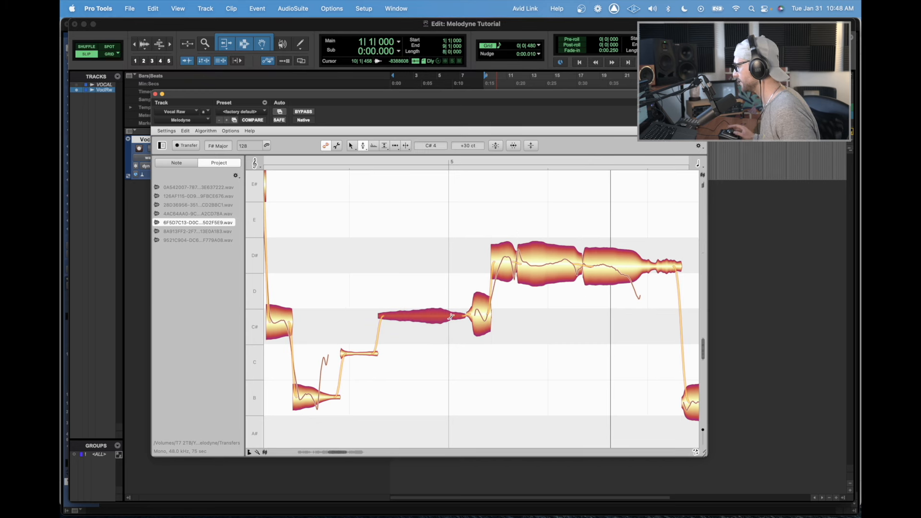
pyautogui.press('super+z')
pyautogui.press('super+z')
# - Split the long D# note at bar 5 with the Note Separation Tool, after its breath and again along the rise in its pitch curve
pyautogui.rightClick(416, 275)
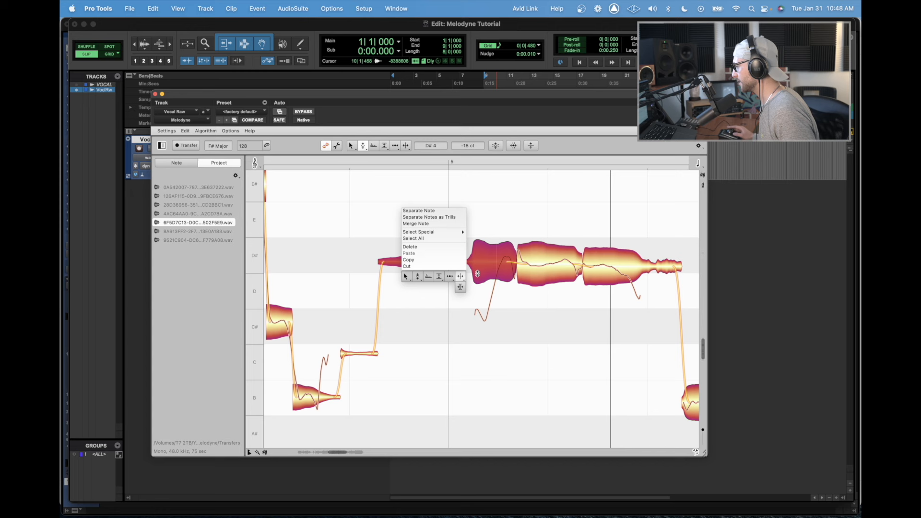
pyautogui.click(460, 275)
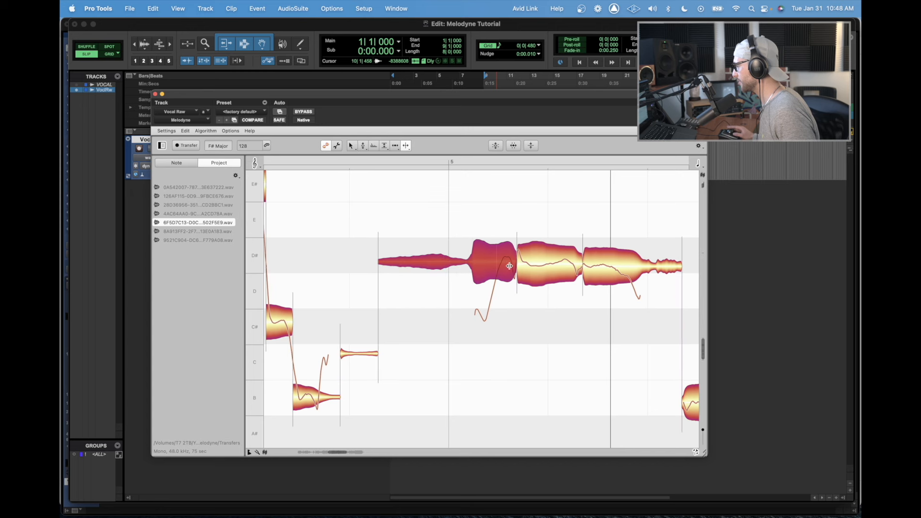
pyautogui.doubleClick(465, 261)
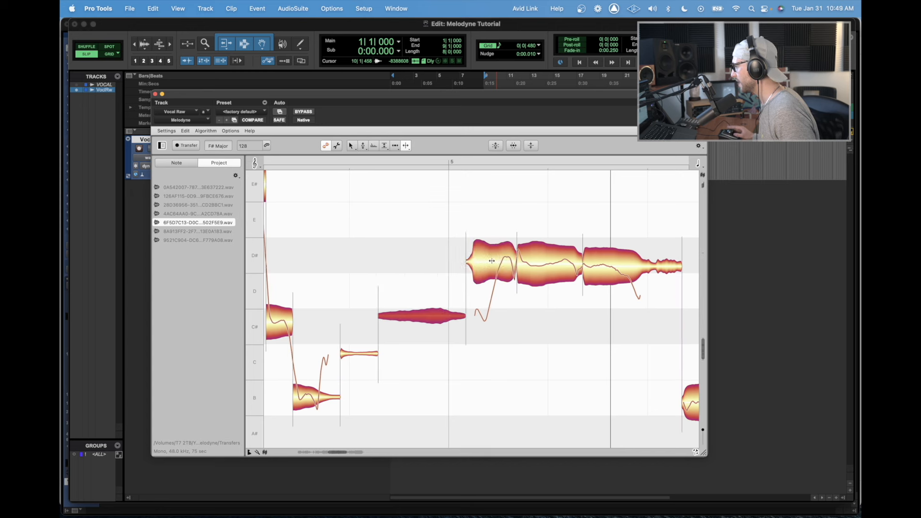
pyautogui.doubleClick(492, 261)
# - Lower the short split note after bar 5 to C# 4 +9 ct with the Pitch Tool and snap the preceding breath to C#
pyautogui.rightClick(492, 261)
pyautogui.click(448, 261)
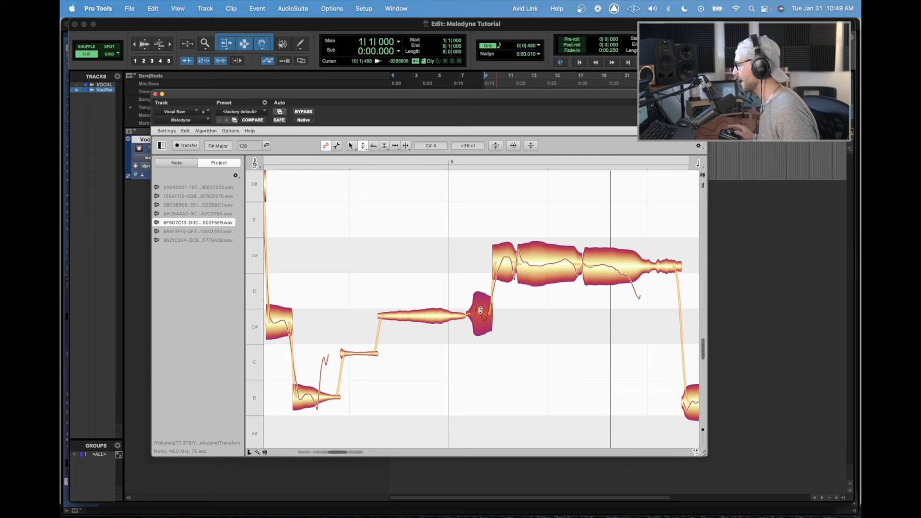
pyautogui.moveTo(479, 310); pyautogui.dragTo(456, 340)
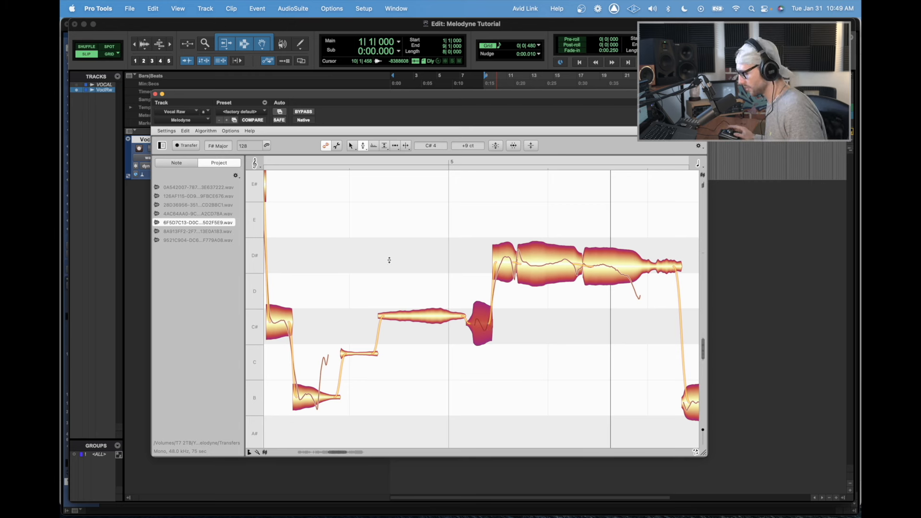
pyautogui.doubleClick(442, 317)
pyautogui.click(364, 288)
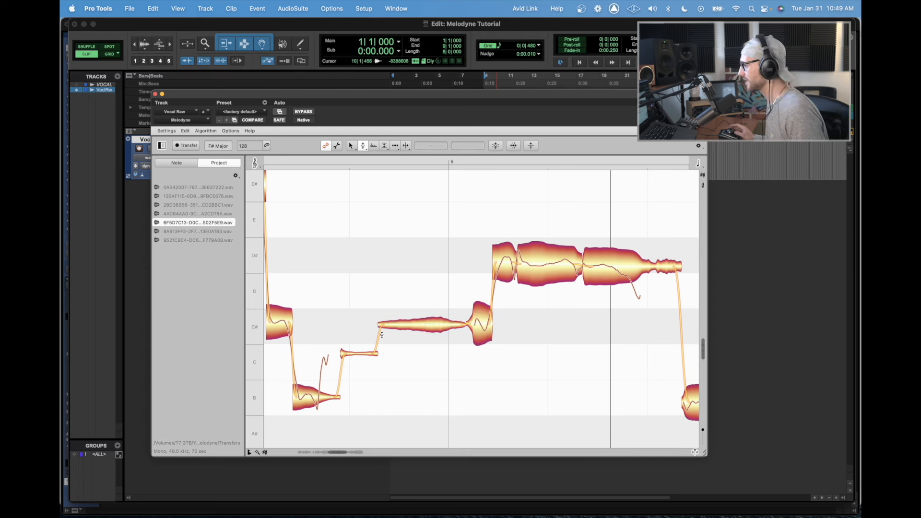
# - Examine the pitch transitions between the notes around bar 5 with the Pitch Tool
pyautogui.hscroll(5, 502, 360)
pyautogui.hscroll(-5, 502, 360)
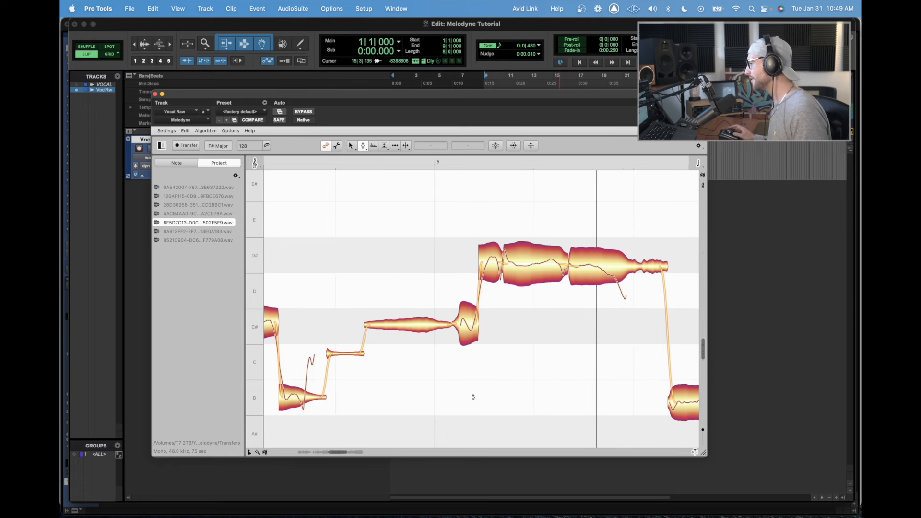
pyautogui.rightClick(504, 354)
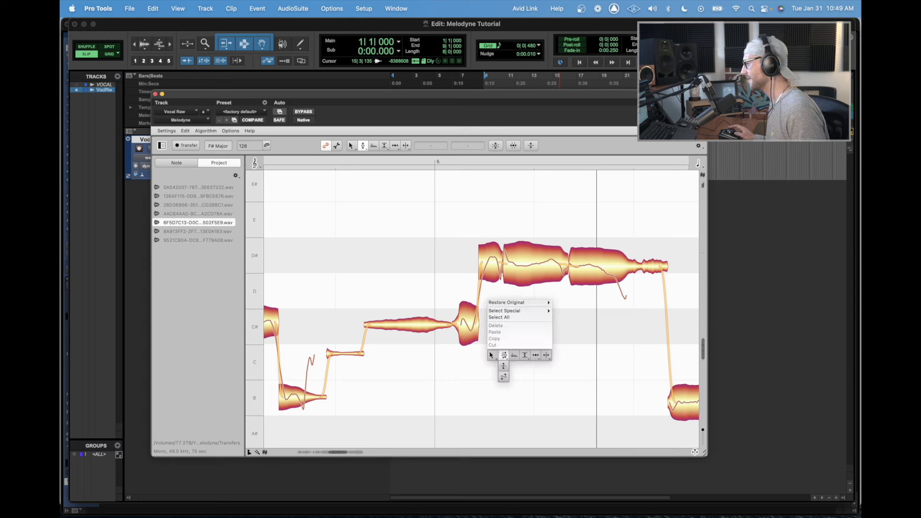
pyautogui.click(504, 354)
pyautogui.hscroll(4, 504, 353)
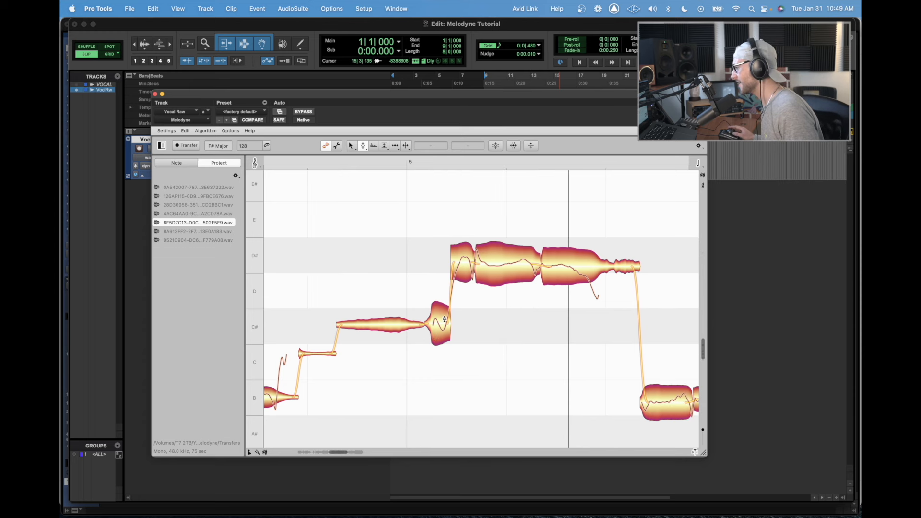
pyautogui.rightClick(473, 338)
pyautogui.click(492, 352)
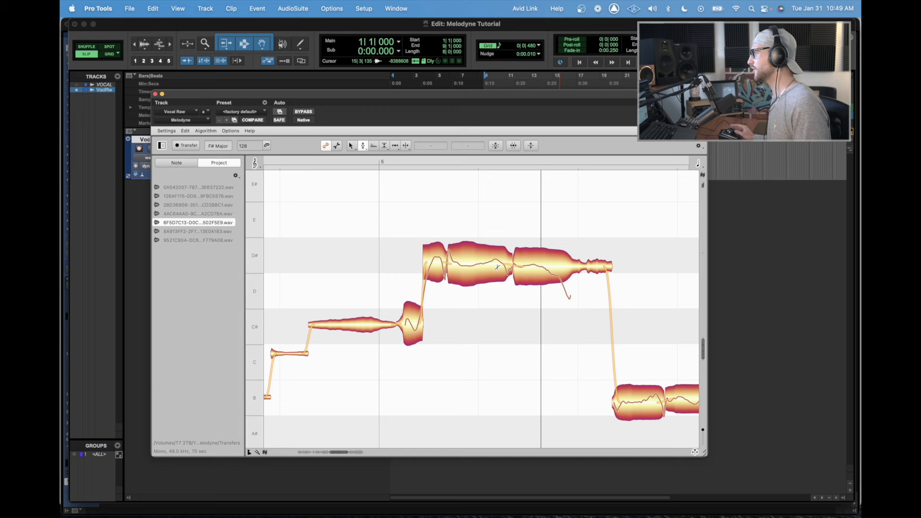
pyautogui.hscroll(5, 498, 267)
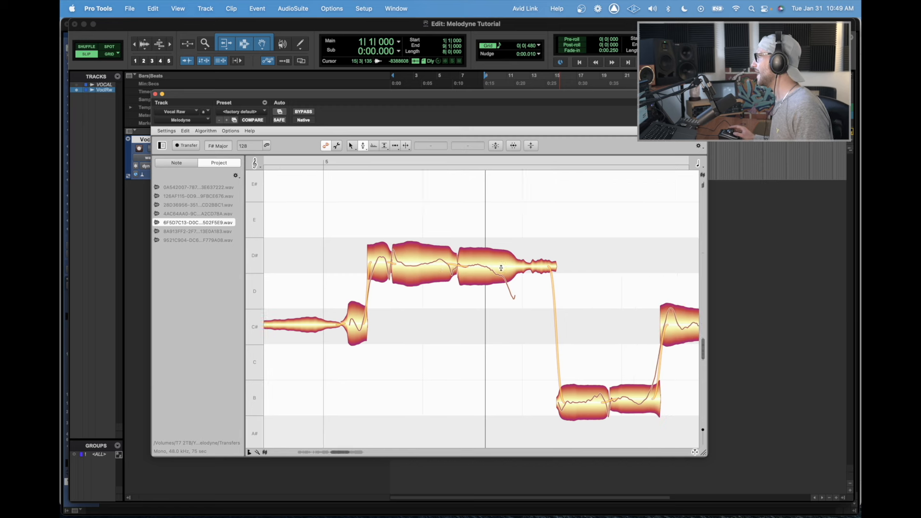
pyautogui.hscroll(3, 509, 290)
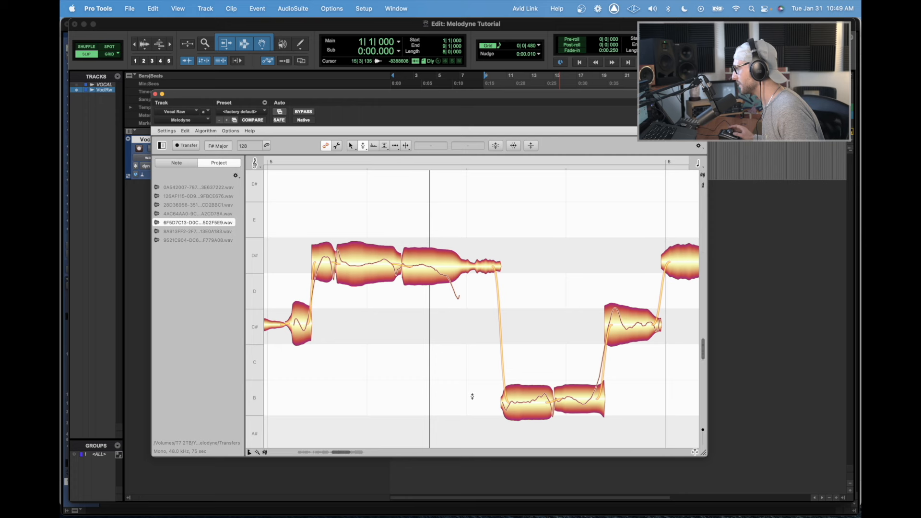
pyautogui.hscroll(-20, 472, 396)
pyautogui.hscroll(13, 504, 360)
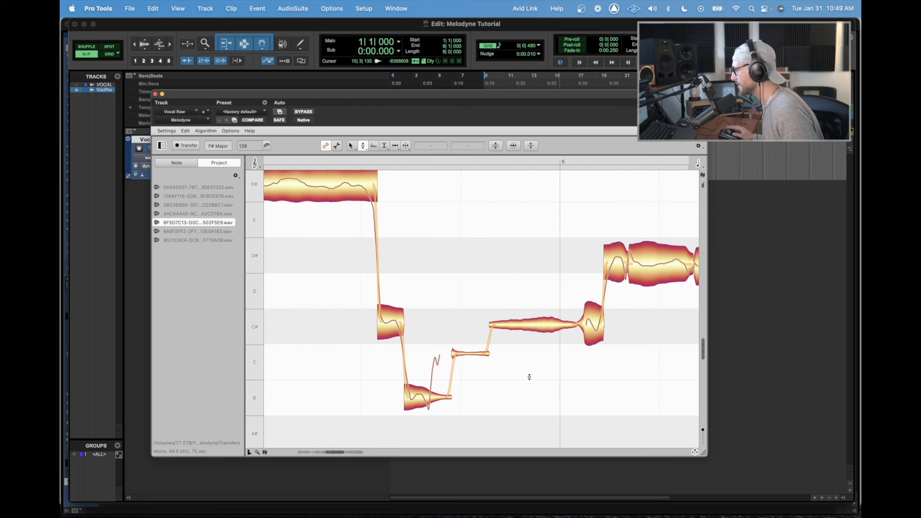
pyautogui.hscroll(8, 529, 377)
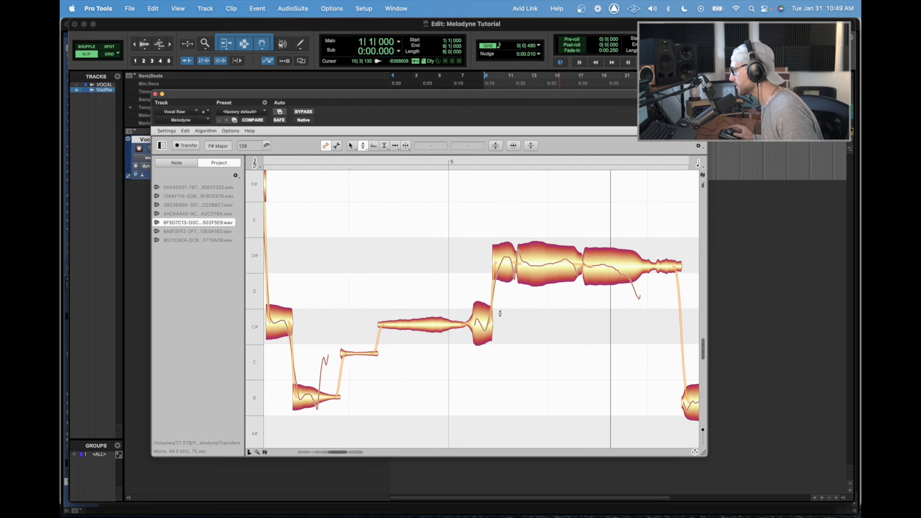
pyautogui.hscroll(2, 504, 320)
# - Adjust the pitch transition between the C# note and the following D# note just after bar 5
pyautogui.moveTo(470, 331); pyautogui.dragTo(543, 318)
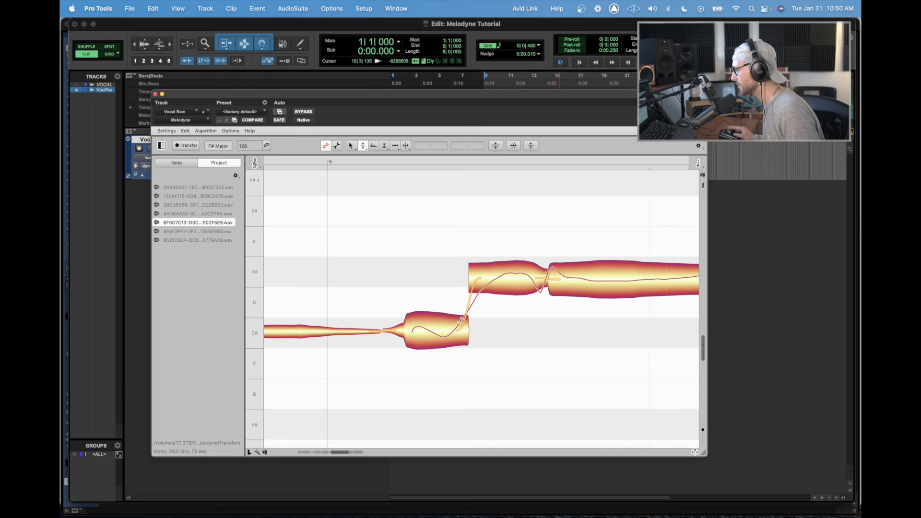
pyautogui.moveTo(471, 329); pyautogui.dragTo(448, 297)
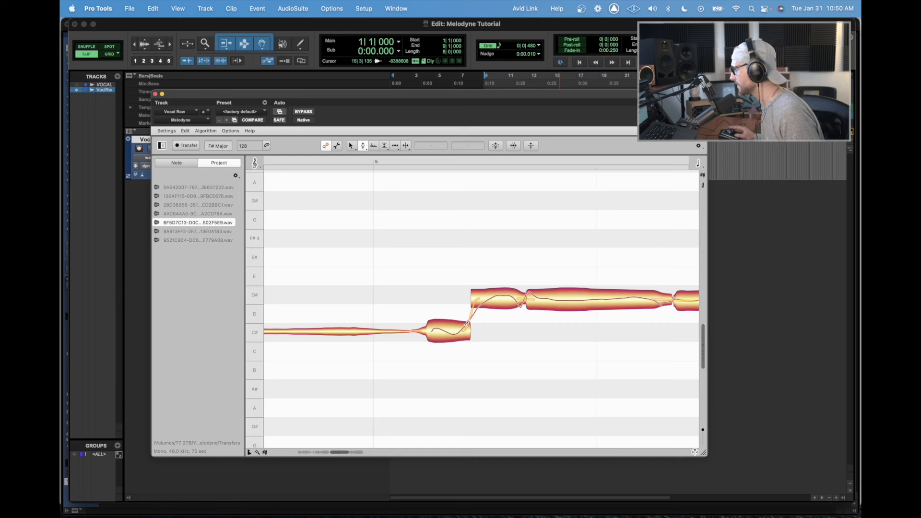
pyautogui.moveTo(467, 324)
pyautogui.mouseDown()
pyautogui.moveTo(466, 287)
pyautogui.moveTo(469, 315)
pyautogui.mouseUp()
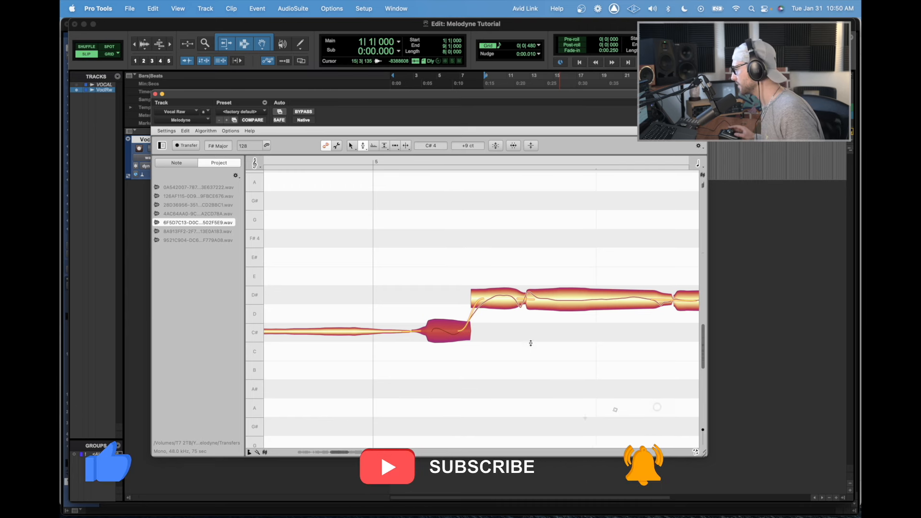
# - Snap the first two D# notes after bar 5 together to D# 4 at 0 ct with the Pitch Tool
pyautogui.moveTo(534, 344); pyautogui.dragTo(617, 368)
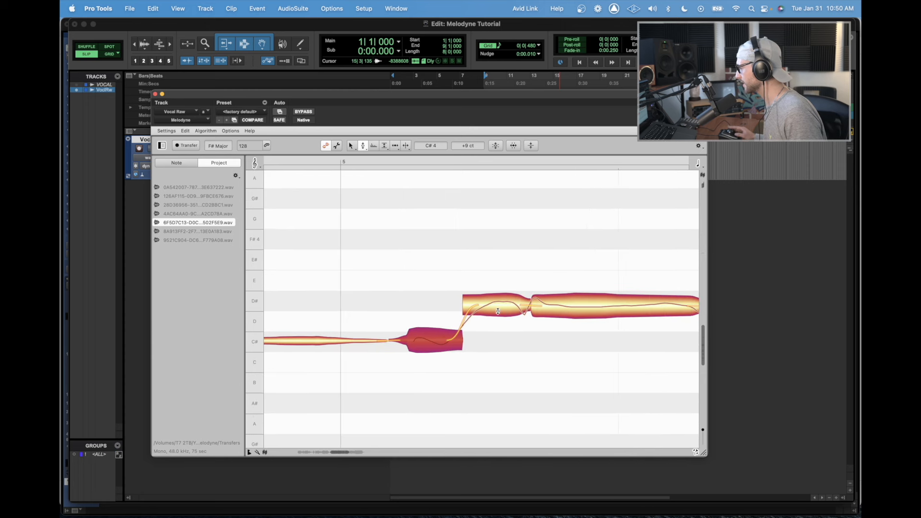
pyautogui.moveTo(498, 272); pyautogui.dragTo(555, 307)
pyautogui.rightClick(555, 307)
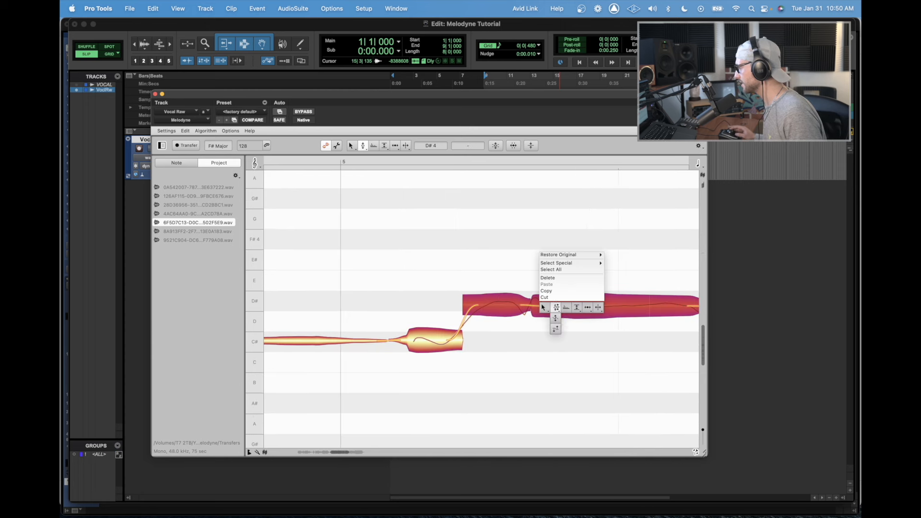
pyautogui.click(555, 307)
pyautogui.doubleClick(542, 304)
# - Smooth the pitch transition between the first two D# notes after bar 5 using the Pitch Tool
pyautogui.rightClick(522, 328)
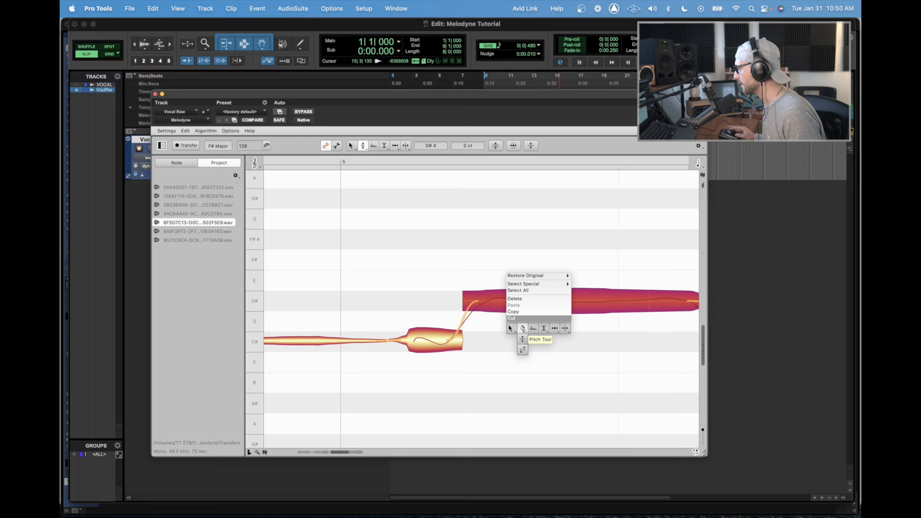
pyautogui.click(522, 339)
pyautogui.click(527, 341)
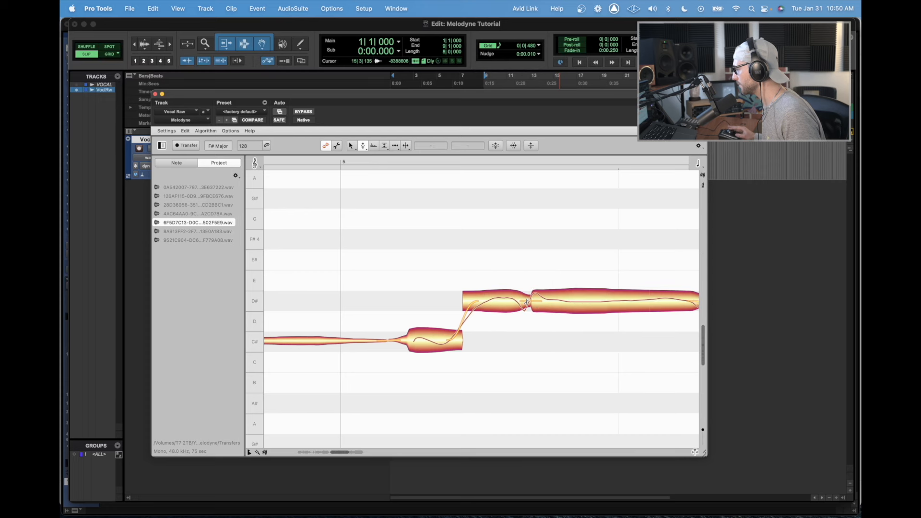
pyautogui.click(527, 304)
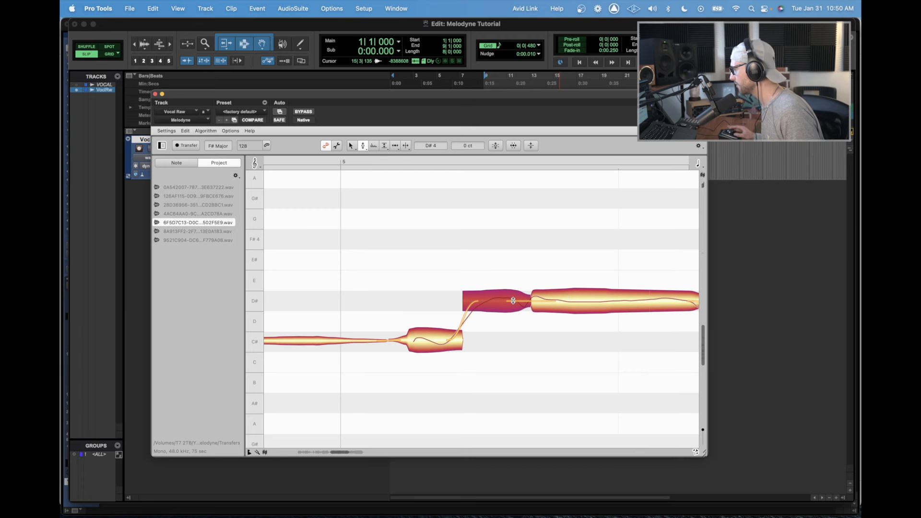
# - Examine the pitch transitions around the long E# note and the notes leading up to bar 5
pyautogui.moveTo(583, 353); pyautogui.dragTo(496, 332)
pyautogui.hscroll(3, 566, 366)
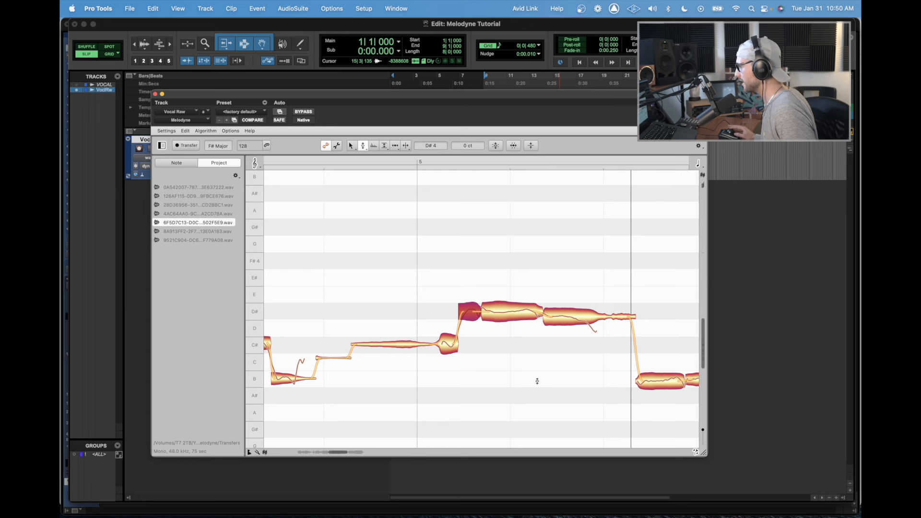
pyautogui.hscroll(-6, 434, 395)
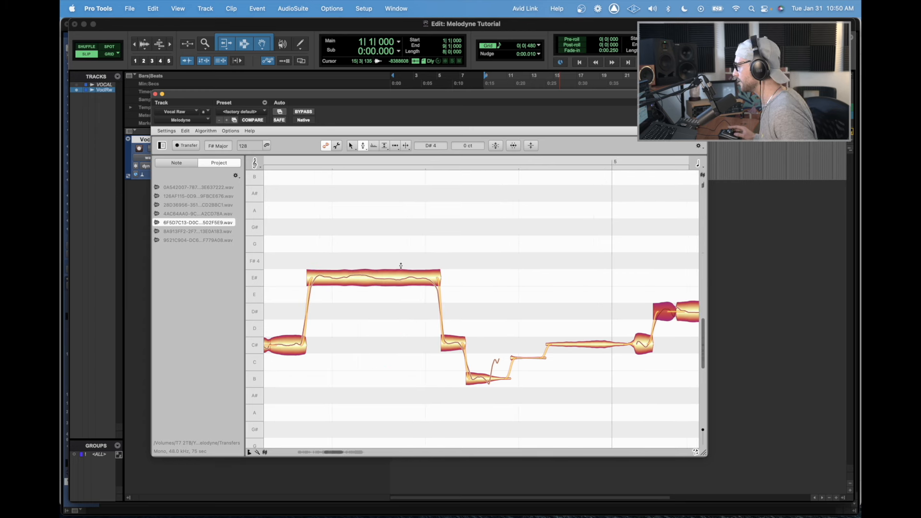
pyautogui.rightClick(491, 380)
pyautogui.click(455, 396)
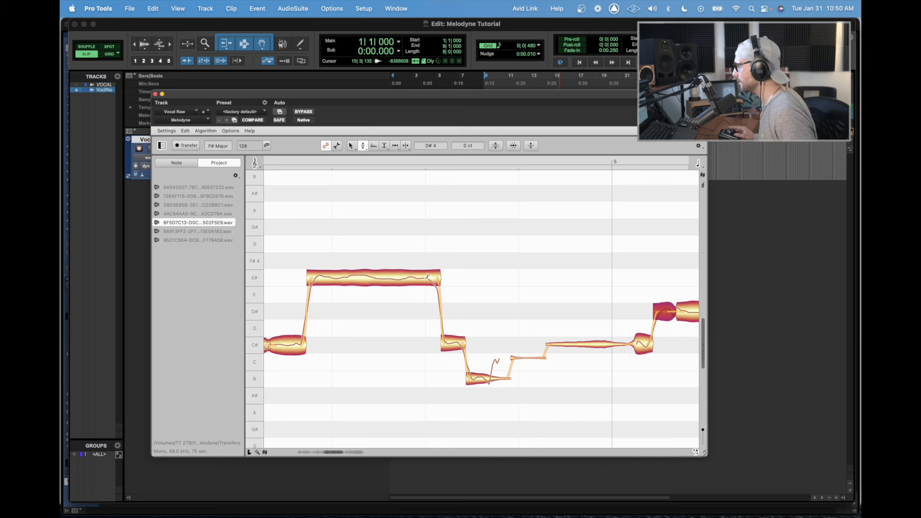
pyautogui.click(437, 279)
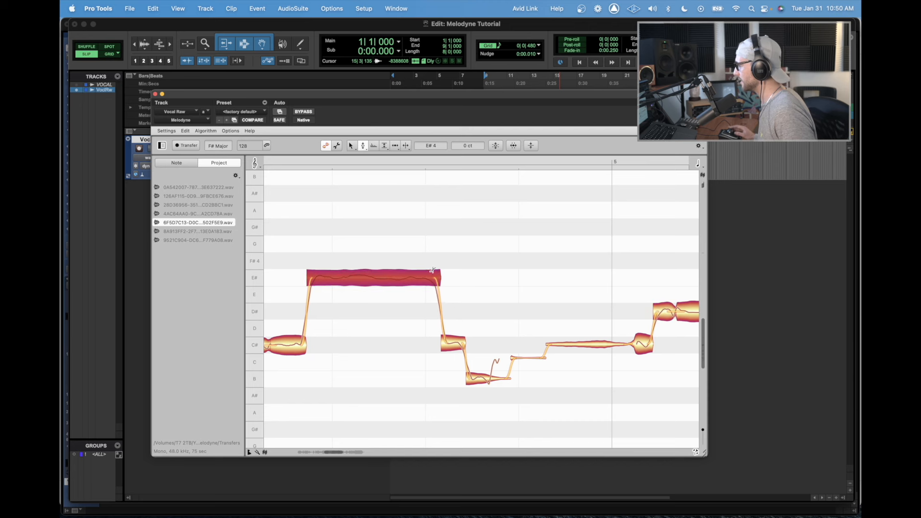
pyautogui.click(492, 307)
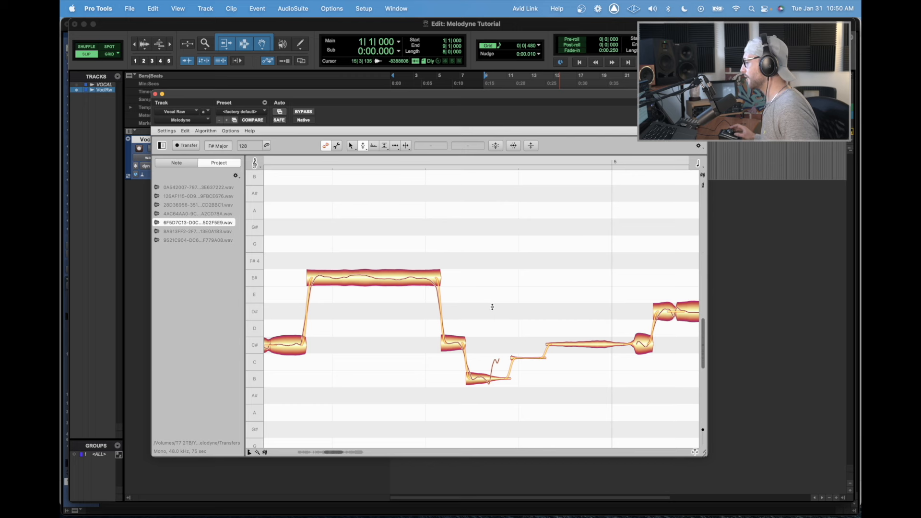
pyautogui.scroll(-3, 492, 307)
pyautogui.moveTo(466, 393); pyautogui.dragTo(430, 371)
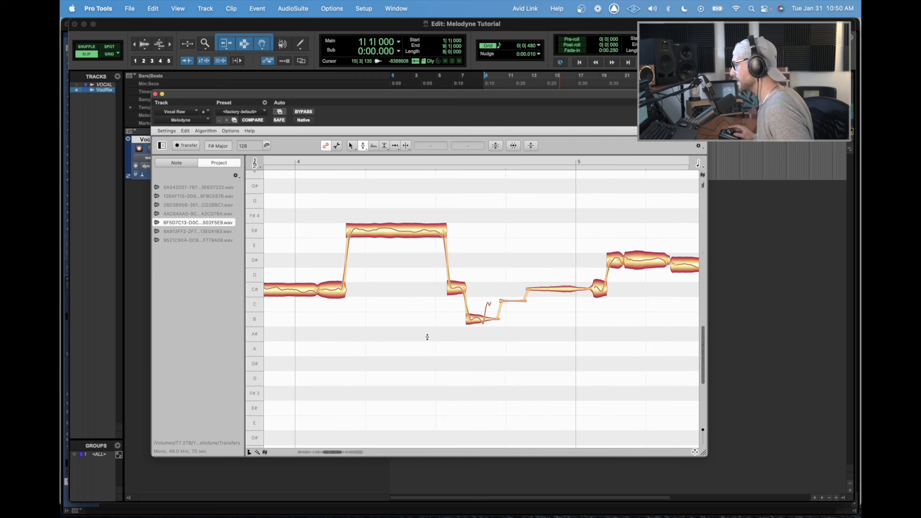
pyautogui.hscroll(-2, 427, 337)
pyautogui.moveTo(425, 290); pyautogui.dragTo(478, 291)
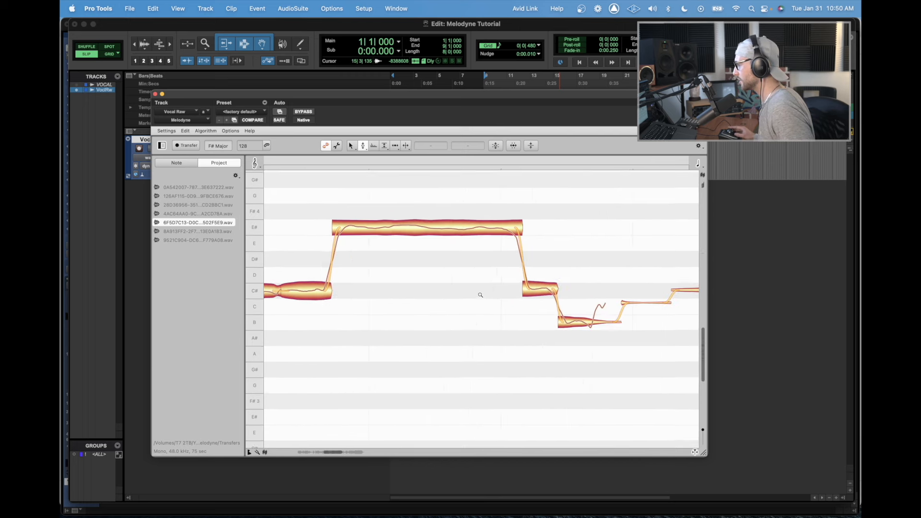
# - Set the attack speed of the long C# note starting just before bar 4 to -13% with the Attack Speed Tool
pyautogui.rightClick(480, 291)
pyautogui.moveTo(511, 292)
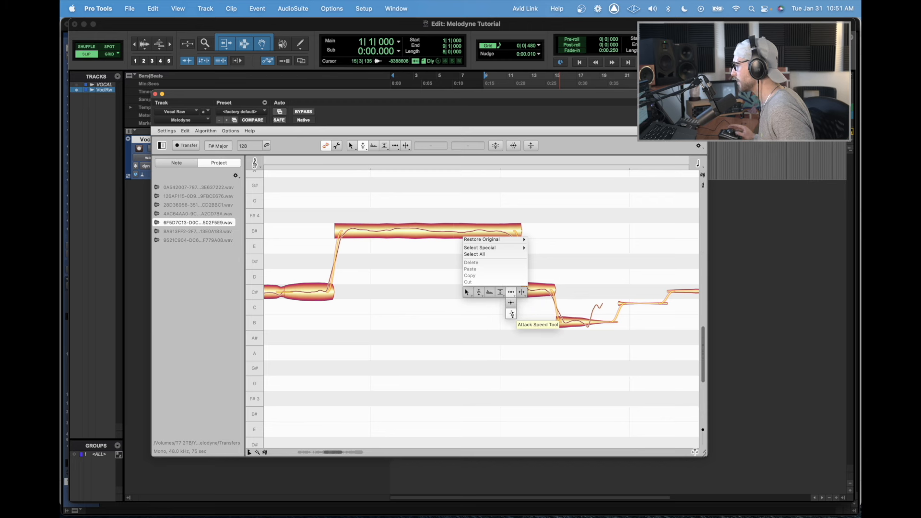
pyautogui.click(511, 314)
pyautogui.hscroll(5, 510, 314)
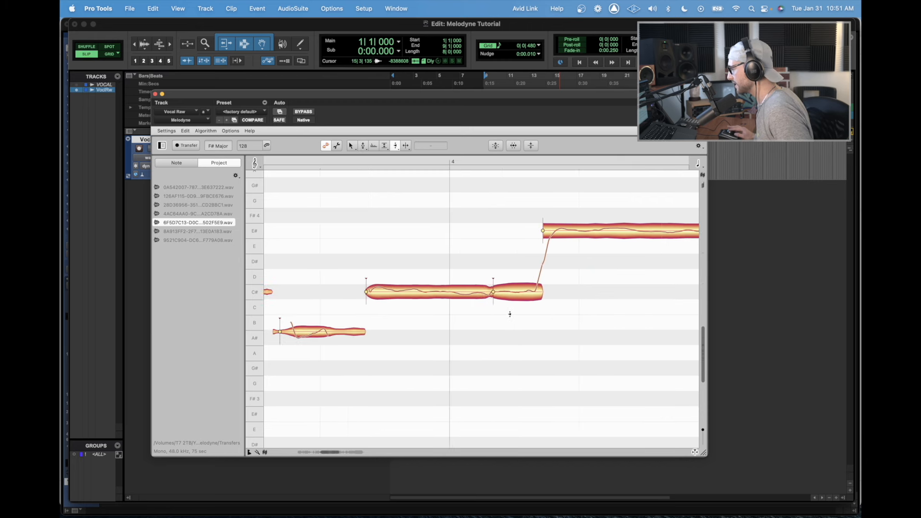
pyautogui.click(376, 292)
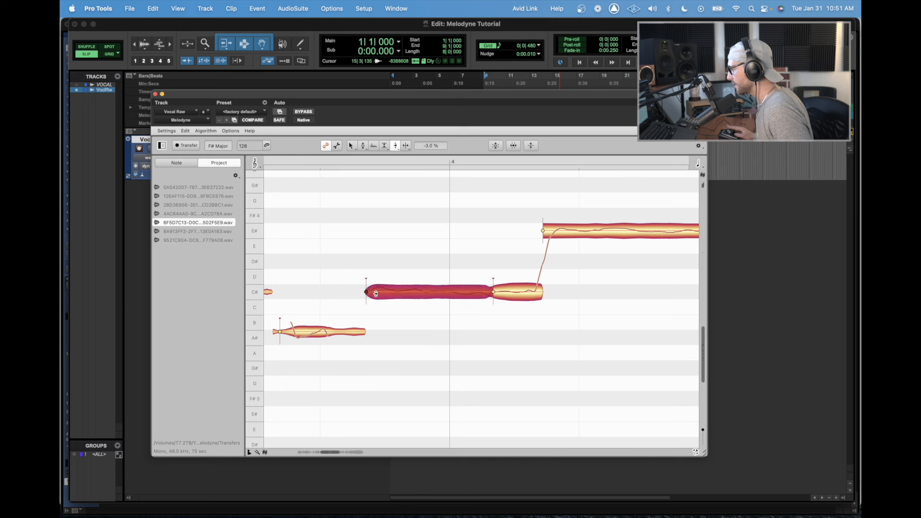
pyautogui.moveTo(425, 279); pyautogui.dragTo(419, 257)
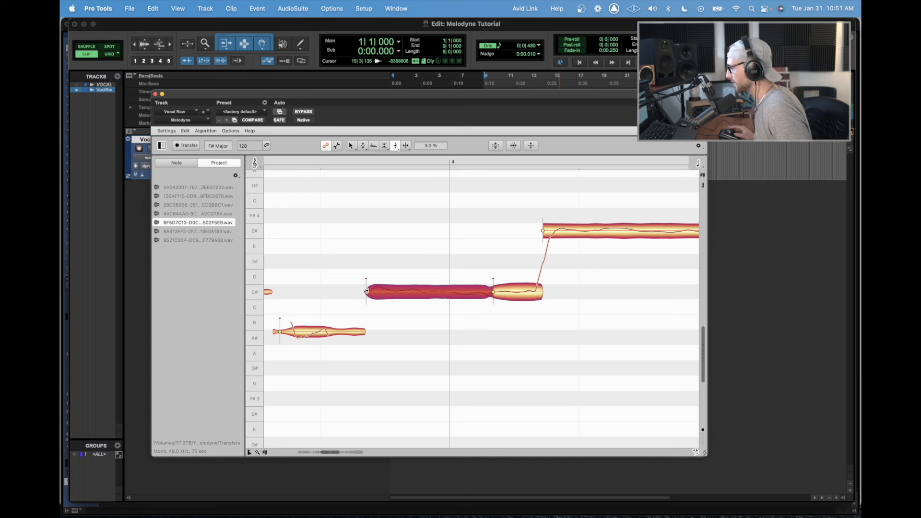
pyautogui.moveTo(366, 291)
pyautogui.mouseDown()
pyautogui.moveTo(365, 306)
pyautogui.moveTo(368, 297)
pyautogui.mouseUp()
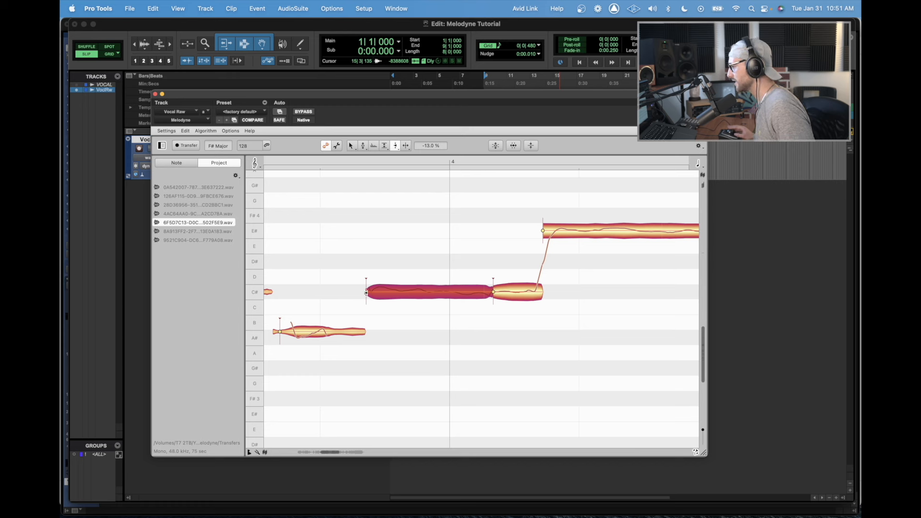
# - Return to the Pitch Tool and apply the Correct Pitch macro to all notes with Pitch Center and Pitch Drift at 0%
pyautogui.rightClick(369, 301)
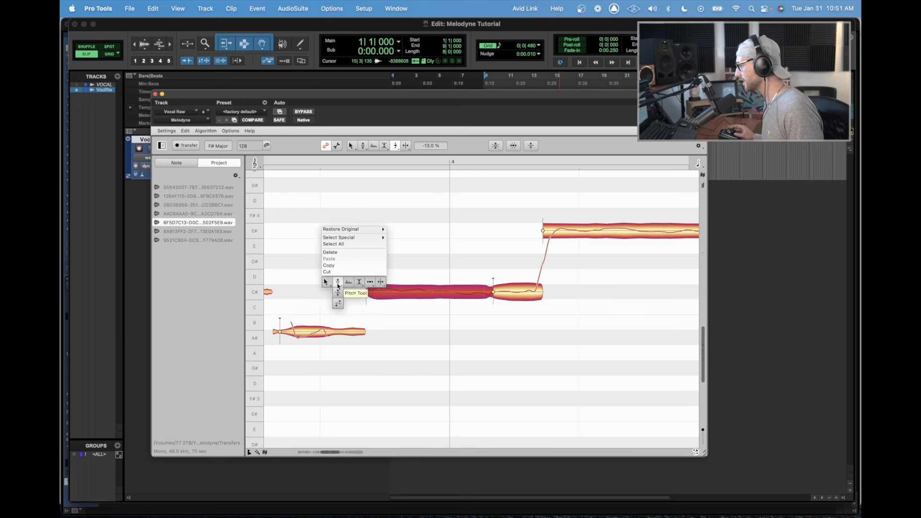
pyautogui.click(338, 292)
pyautogui.click(440, 348)
pyautogui.moveTo(526, 378); pyautogui.dragTo(416, 361)
pyautogui.hscroll(-5, 416, 361)
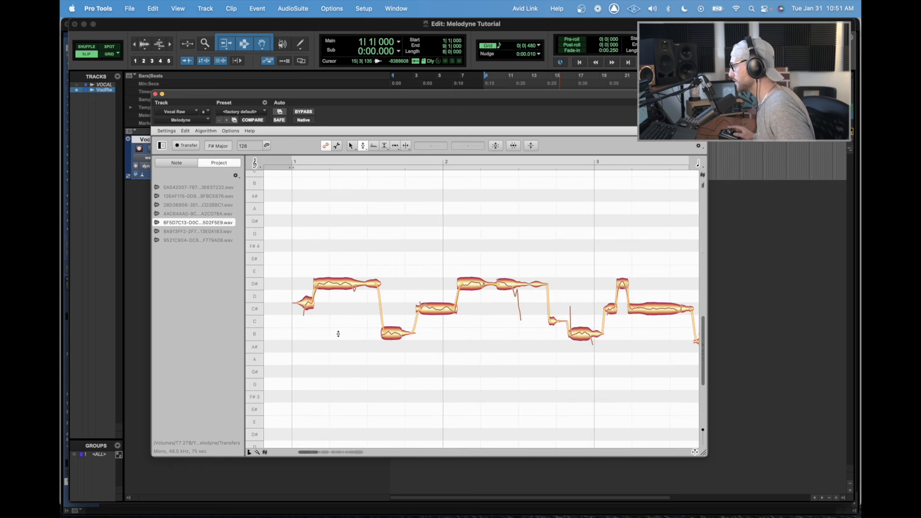
pyautogui.press('super+a')
pyautogui.click(499, 146)
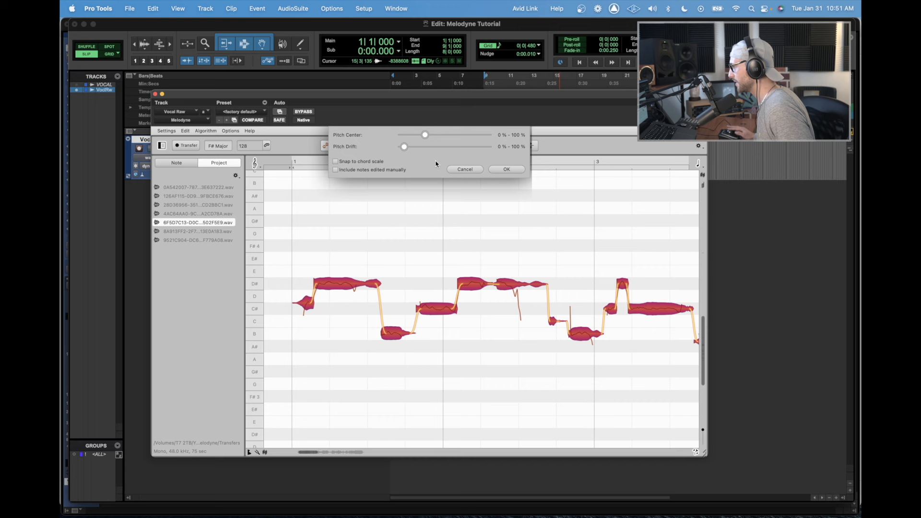
pyautogui.moveTo(428, 141); pyautogui.dragTo(355, 136)
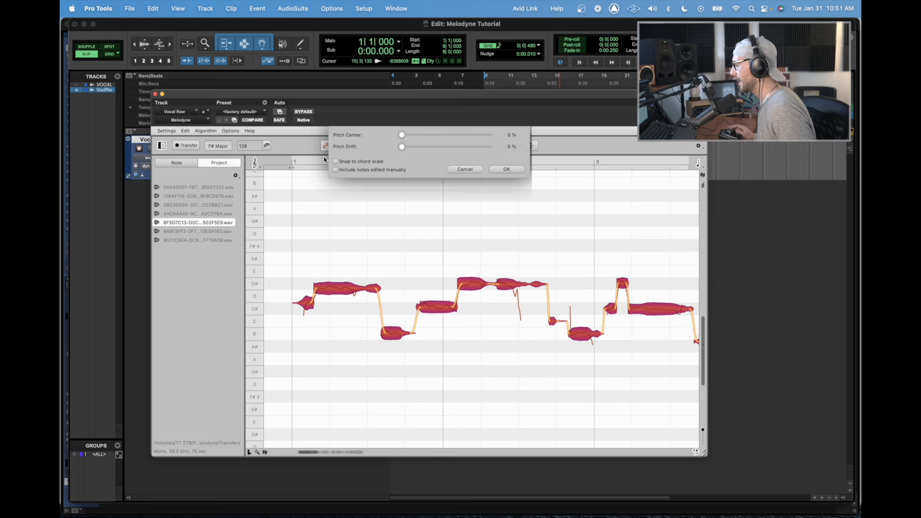
pyautogui.click(500, 170)
pyautogui.click(323, 390)
# - Play the opening, then snap the first C# note and the following D# note after bar 1 to 0 ct
pyautogui.hscroll(-5, 332, 376)
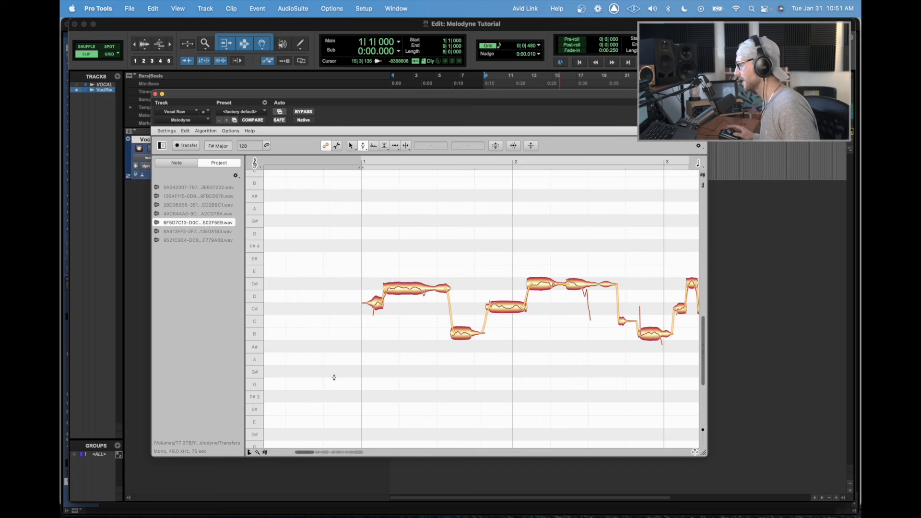
pyautogui.hscroll(5, 404, 354)
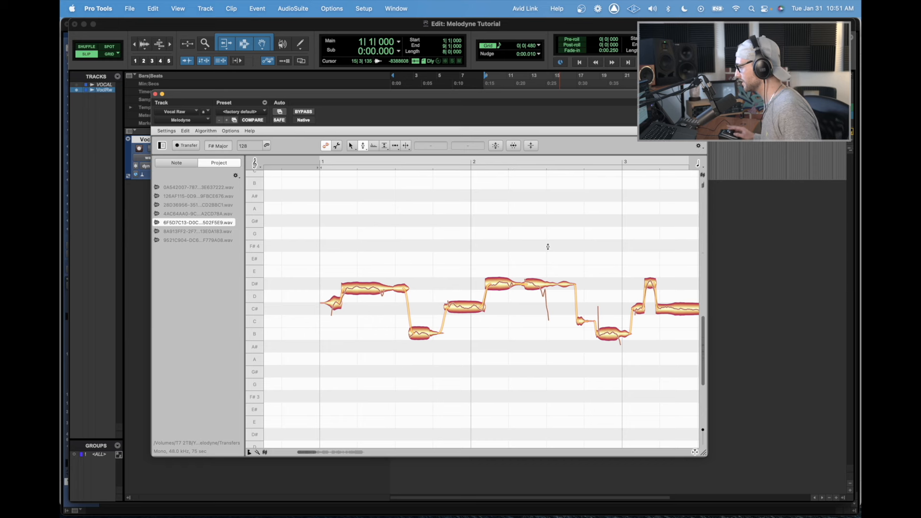
pyautogui.press('space')
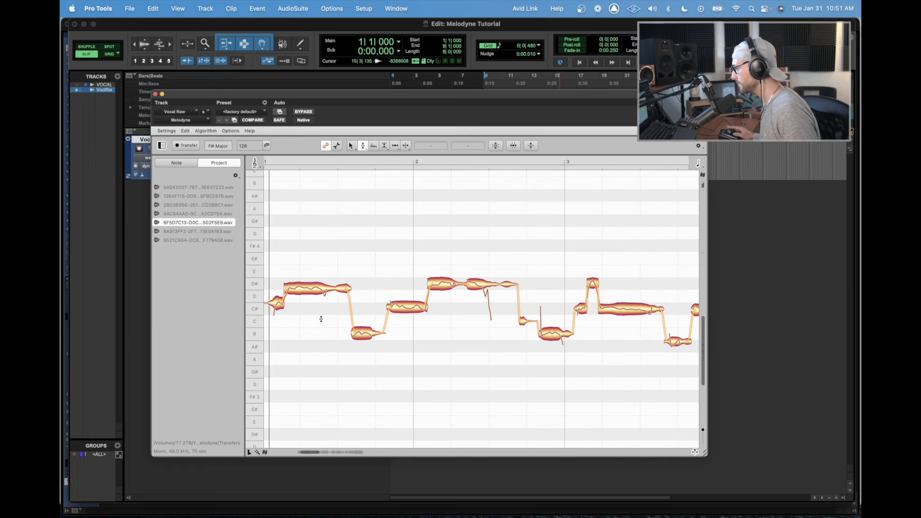
pyautogui.hscroll(-4, 298, 343)
pyautogui.press('space')
pyautogui.click(375, 305)
pyautogui.moveTo(374, 305); pyautogui.dragTo(377, 310)
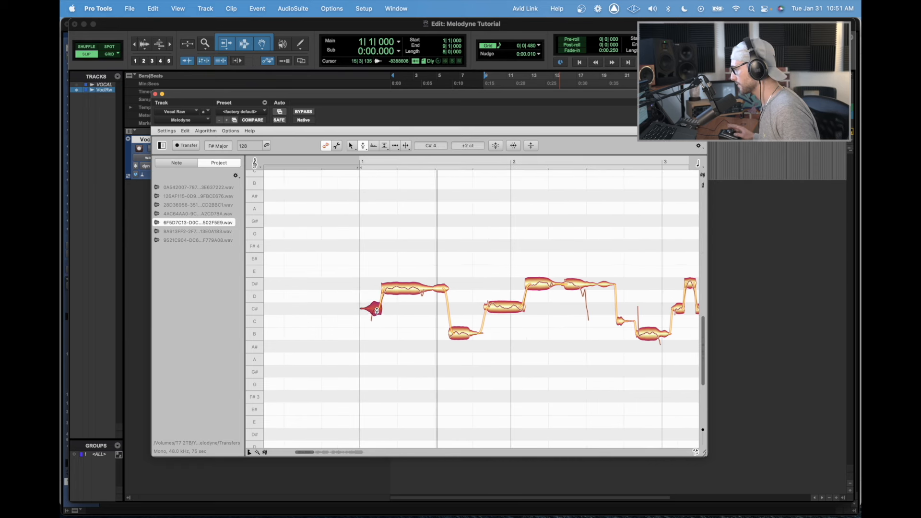
pyautogui.doubleClick(406, 279)
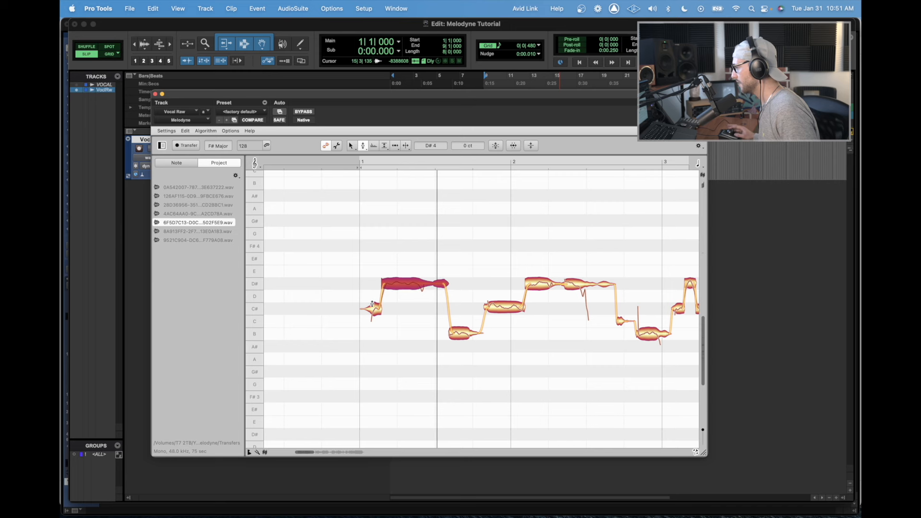
pyautogui.click(372, 304)
pyautogui.keyDown('shift'); pyautogui.click(406, 281); pyautogui.keyUp('shift')
# - Snap the B, C# and D# notes around bar 2 together to their nearest semitones at 0 ct
pyautogui.hscroll(3, 454, 317)
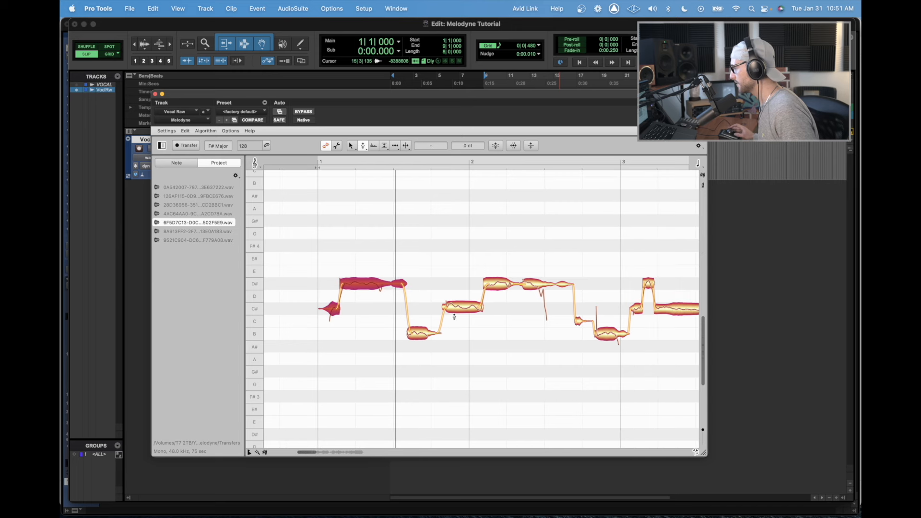
pyautogui.moveTo(423, 267); pyautogui.dragTo(543, 380)
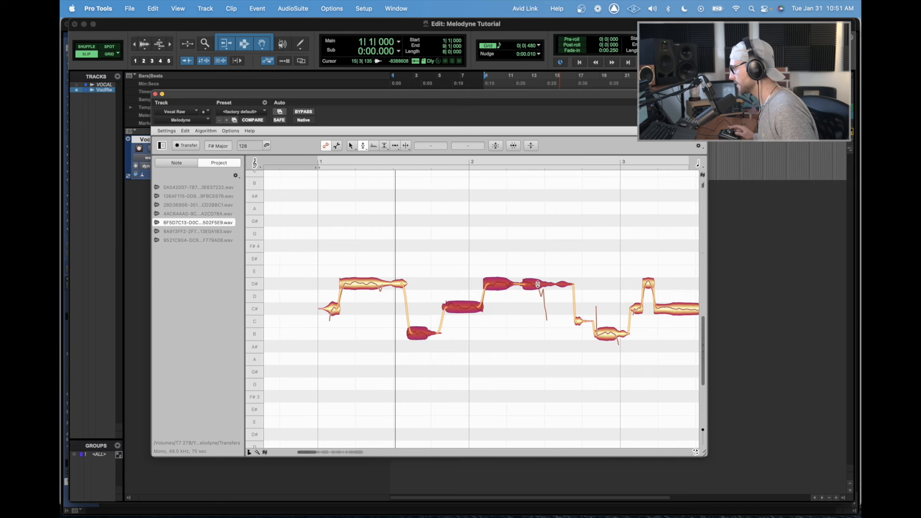
pyautogui.doubleClick(537, 284)
pyautogui.scroll(5, 426, 381)
pyautogui.doubleClick(374, 351)
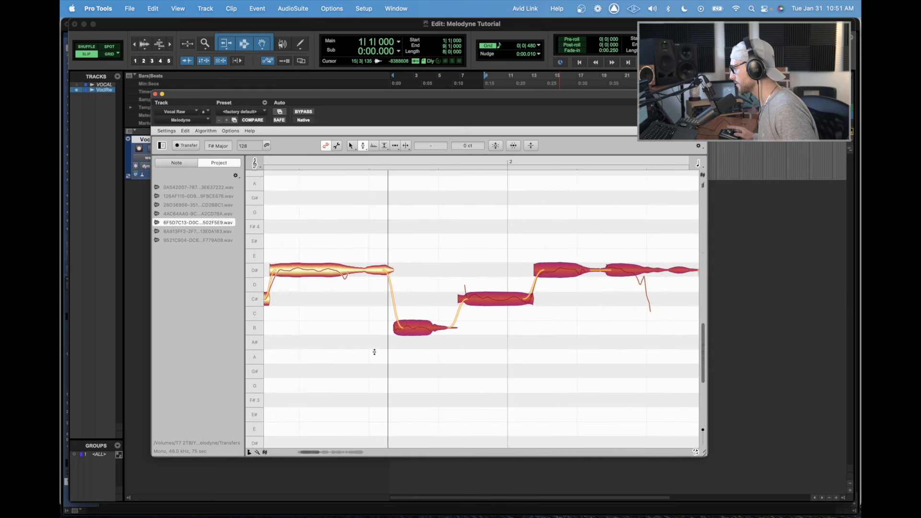
pyautogui.click(374, 352)
# - Reduce the pitch drift of the C# note at bar 2 to -217% with the Pitch Drift Tool
pyautogui.click(499, 307)
pyautogui.rightClick(495, 296)
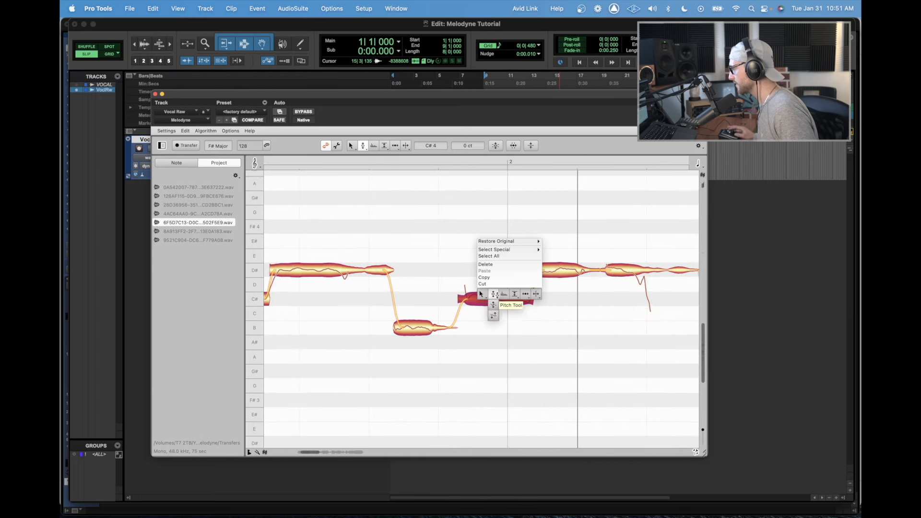
pyautogui.click(498, 291)
pyautogui.moveTo(497, 292); pyautogui.dragTo(488, 319)
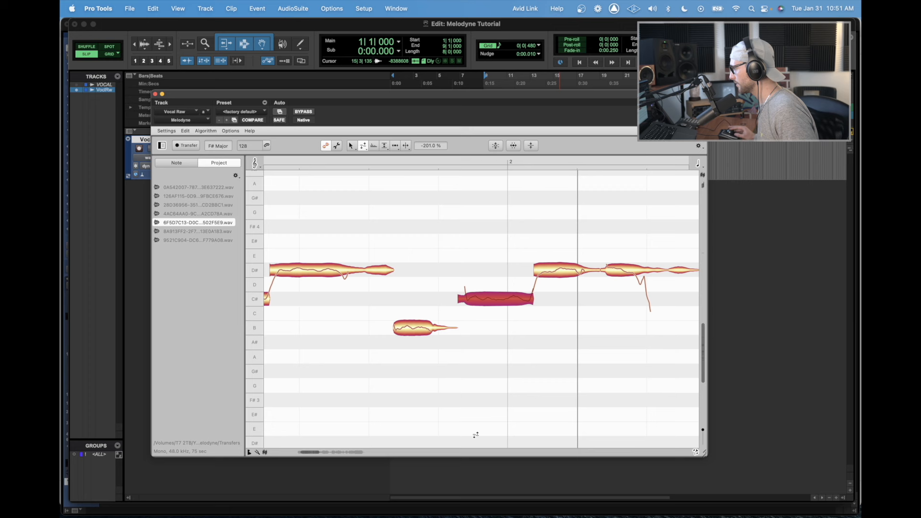
# - Reduce the pitch drift of the two D# notes after bar 2, setting the second one to -42%, and play the passage
pyautogui.hscroll(5, 511, 301)
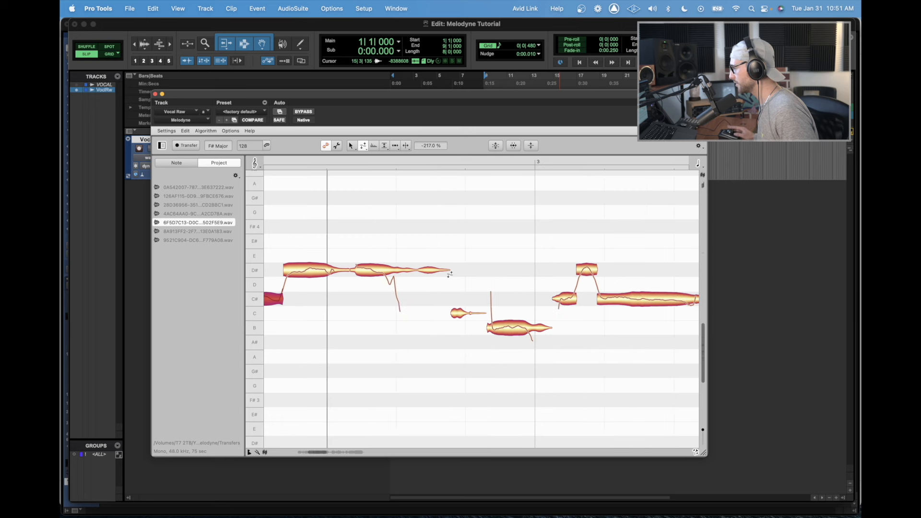
pyautogui.hscroll(-2, 410, 276)
pyautogui.click(437, 267)
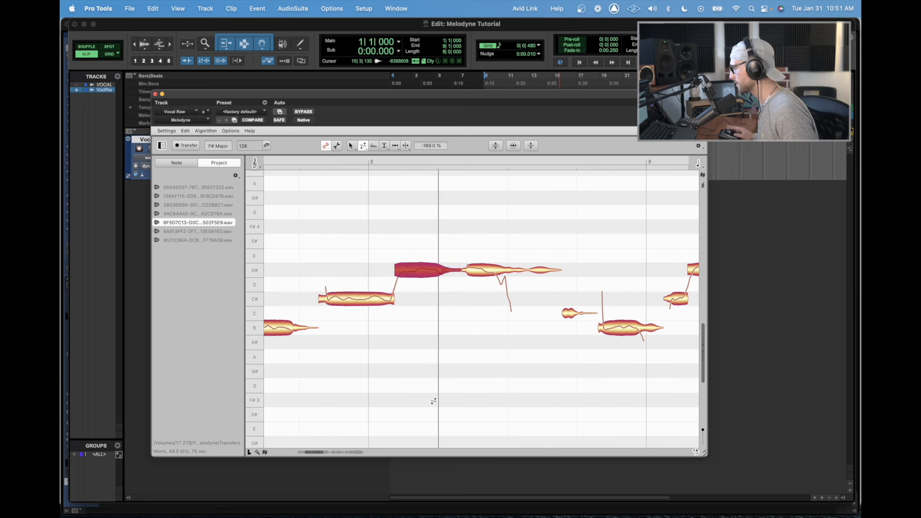
pyautogui.click(477, 273)
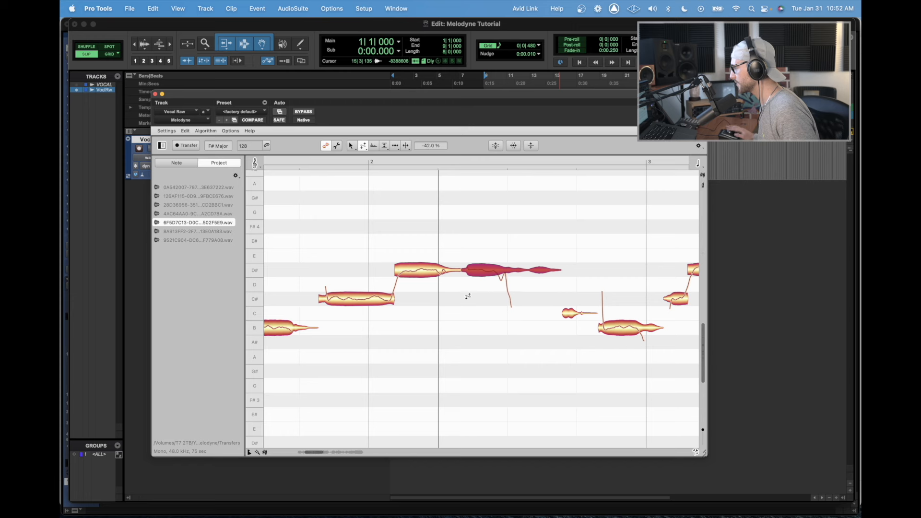
pyautogui.doubleClick(321, 247)
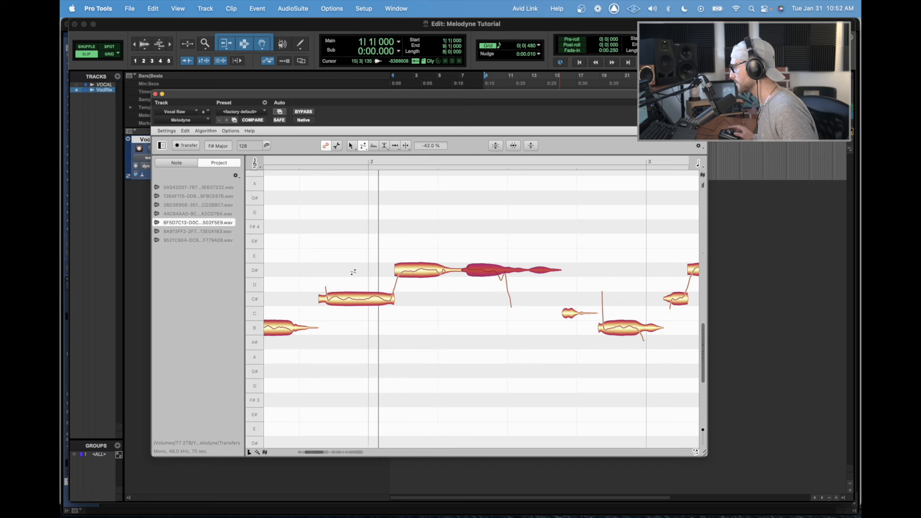
# - Separate the tail of the second D# note before bar 3 into its own note with the Note Separation Tool
pyautogui.rightClick(352, 272)
pyautogui.click(353, 251)
pyautogui.hscroll(5, 442, 347)
pyautogui.press('space')
pyautogui.rightClick(363, 331)
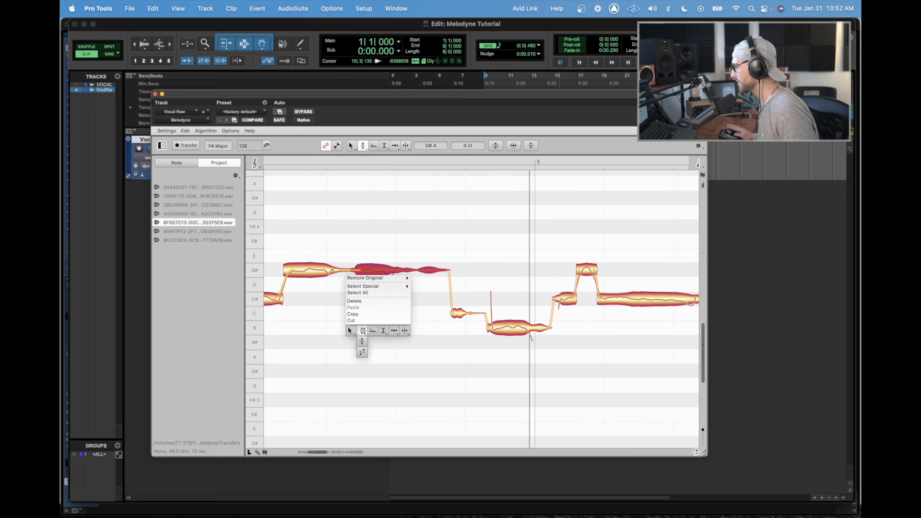
pyautogui.click(408, 330)
pyautogui.doubleClick(415, 269)
# - Move the separated tail note before bar 3 down to C with the Pitch Tool
pyautogui.rightClick(455, 342)
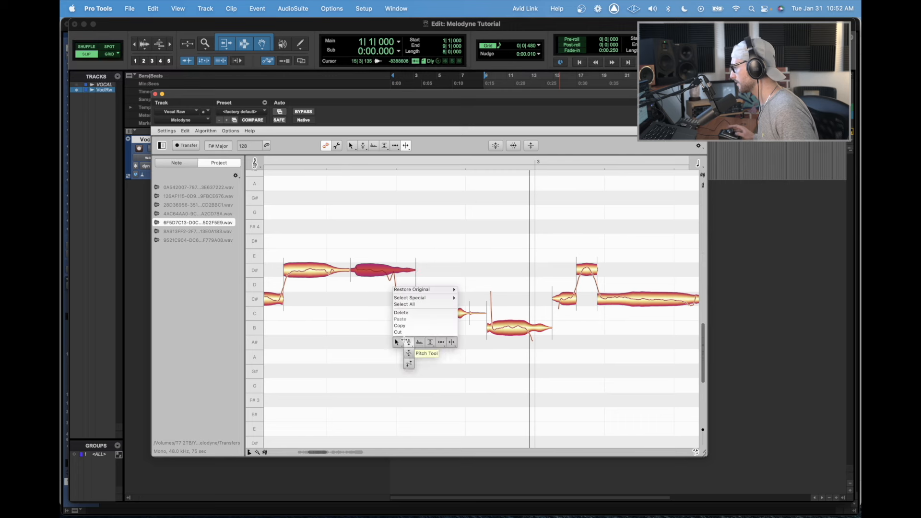
pyautogui.click(407, 342)
pyautogui.doubleClick(422, 376)
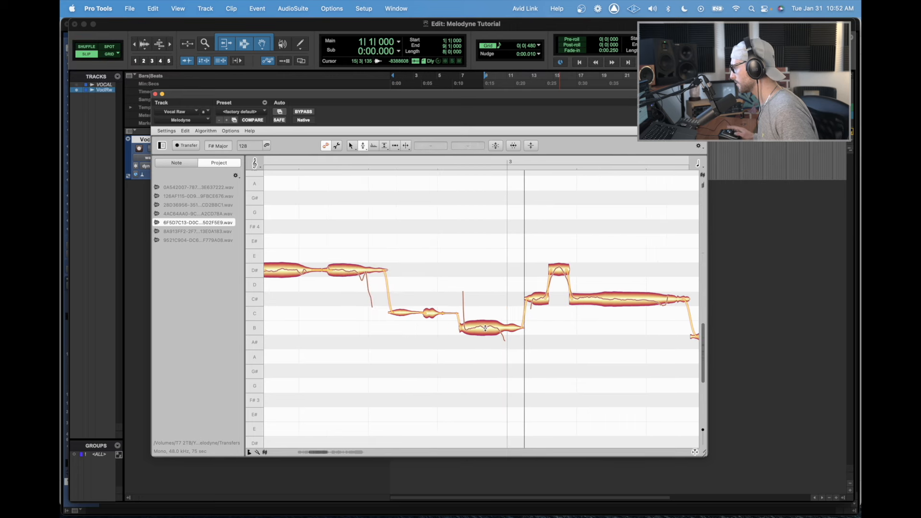
# - Center the B note before bar 3 at 0 ct and set the long C# note after bar 3 to -81% pitch drift
pyautogui.click(485, 325)
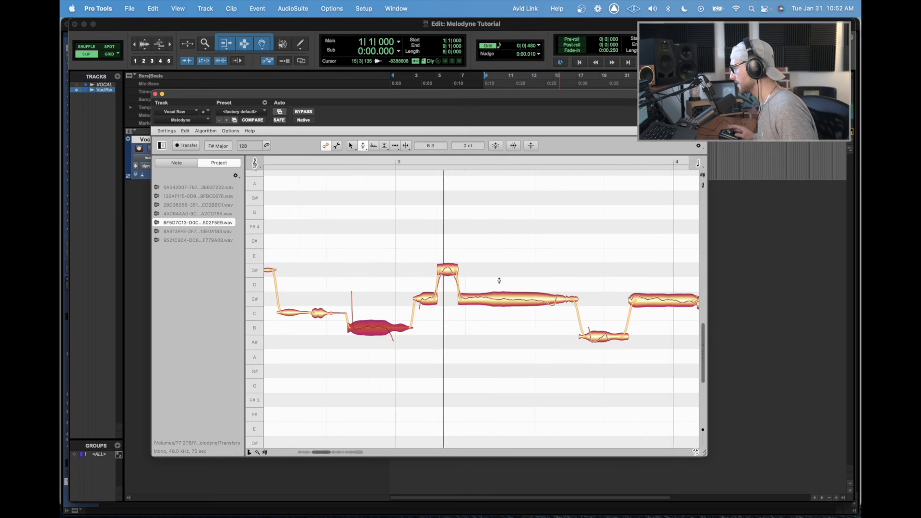
pyautogui.moveTo(416, 235); pyautogui.dragTo(507, 295)
pyautogui.rightClick(499, 310)
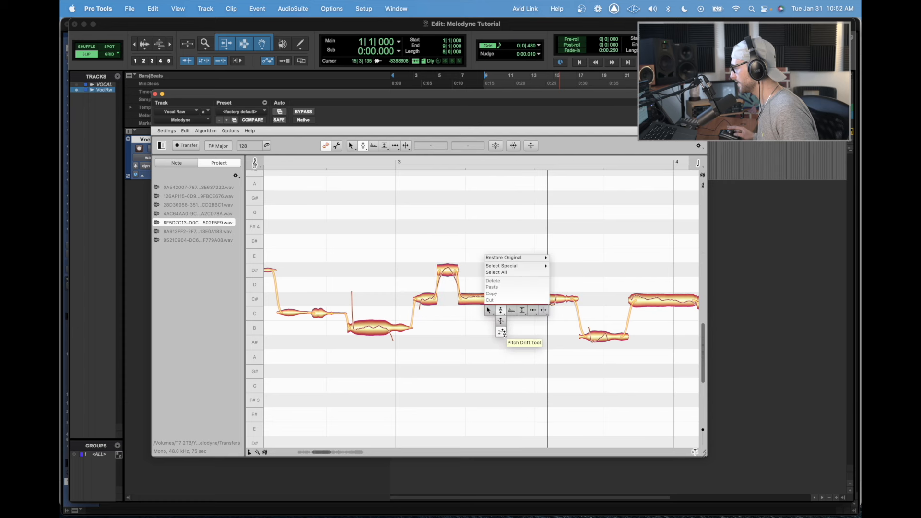
pyautogui.click(505, 323)
pyautogui.click(498, 301)
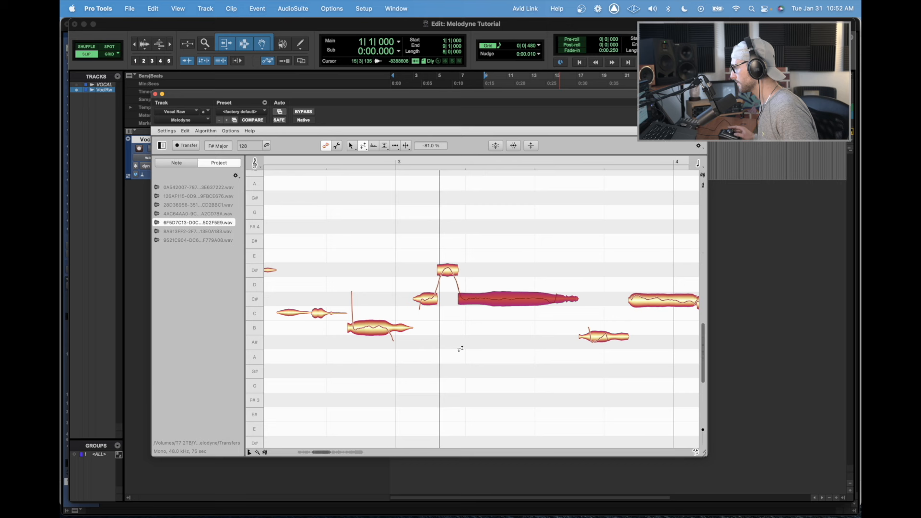
# - Move the A# note before bar 4 up to B at -3 ct with the Pitch Tool
pyautogui.rightClick(461, 349)
pyautogui.click(465, 326)
pyautogui.click(505, 338)
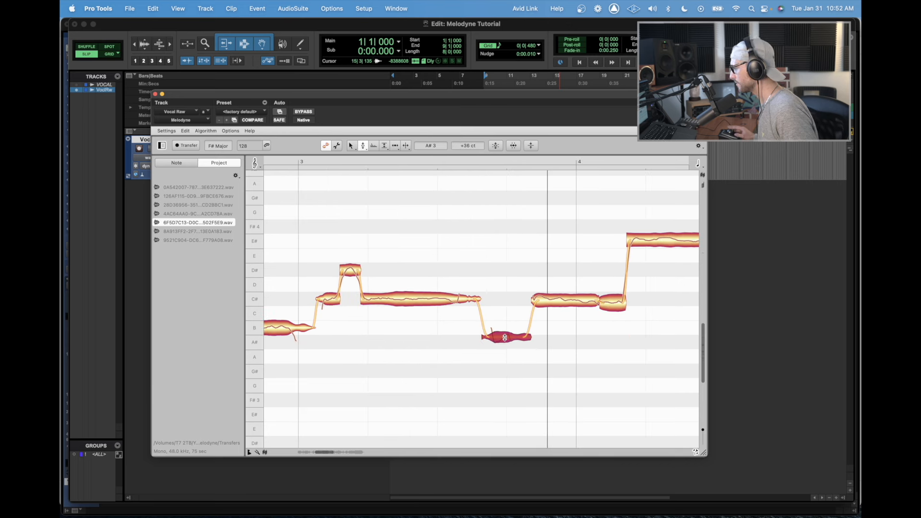
pyautogui.moveTo(505, 337); pyautogui.dragTo(504, 329)
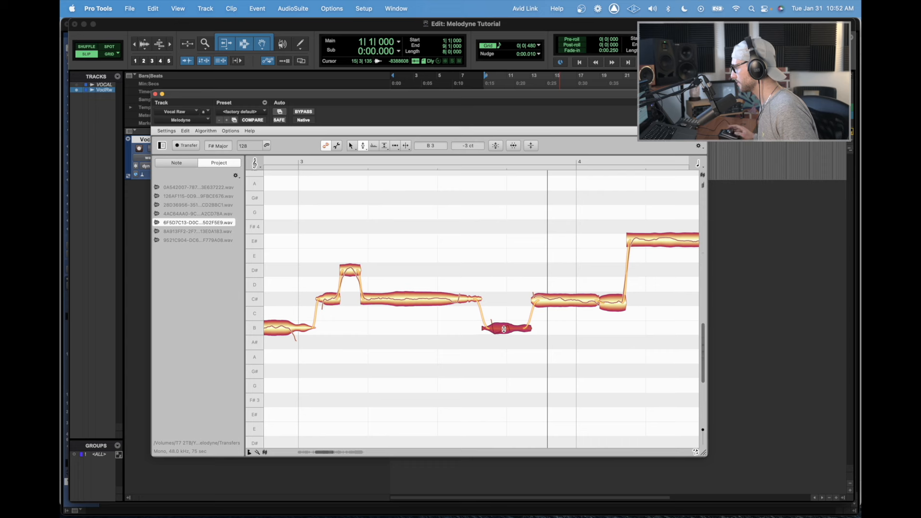
pyautogui.doubleClick(331, 328)
pyautogui.hscroll(3, 462, 372)
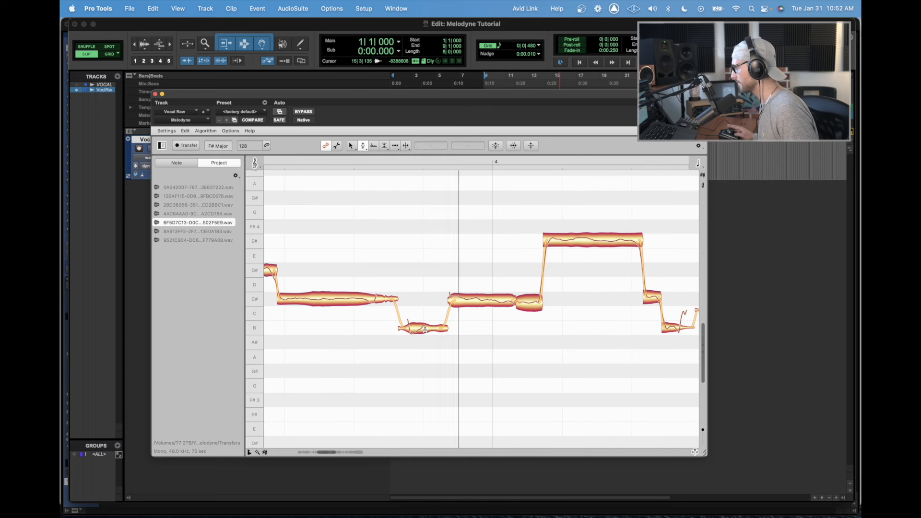
# - Center the two adjoining C# notes around bar 4 at 0 ct and adjust the first one's pitch drift with the Pitch Drift Tool
pyautogui.click(483, 298)
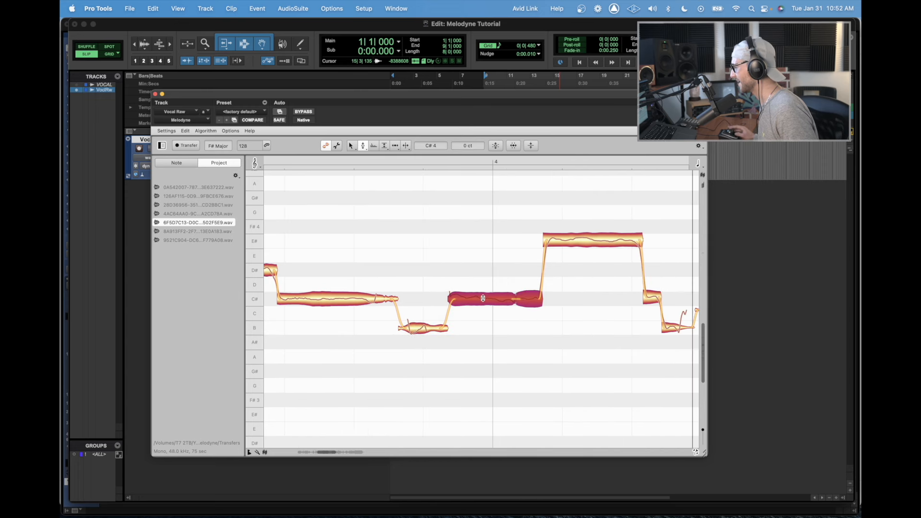
pyautogui.rightClick(477, 327)
pyautogui.click(480, 340)
pyautogui.rightClick(479, 333)
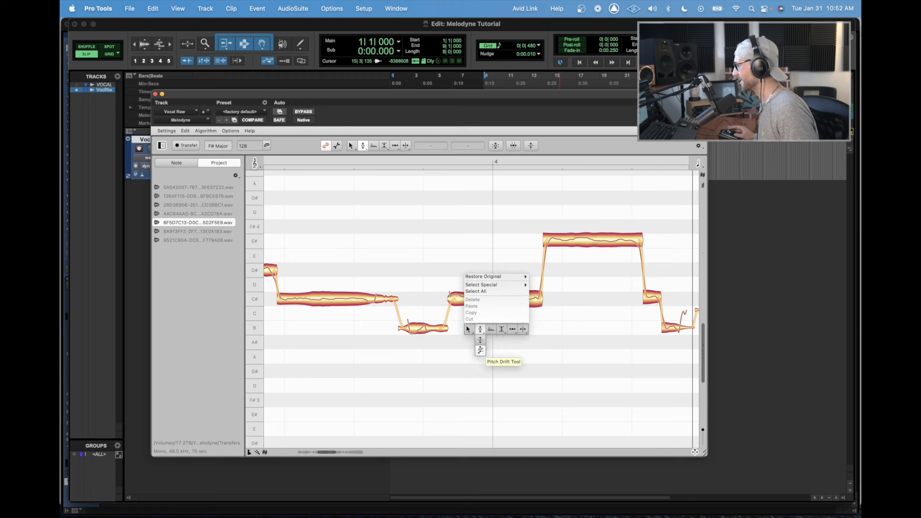
pyautogui.click(480, 349)
pyautogui.moveTo(463, 300); pyautogui.dragTo(462, 314)
pyautogui.rightClick(468, 351)
pyautogui.click(468, 329)
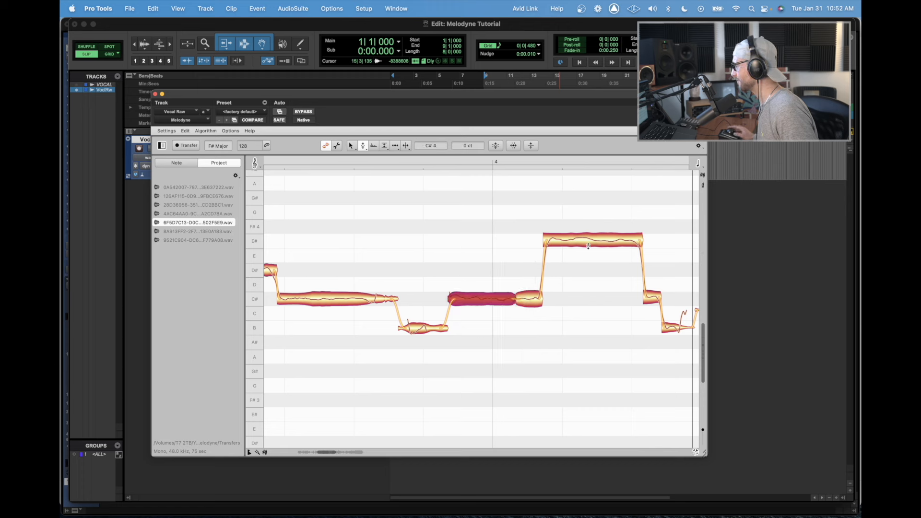
# - Move the long E# note after bar 4 down to D# at -13 ct
pyautogui.rightClick(587, 243)
pyautogui.moveTo(597, 191)
pyautogui.click(652, 190)
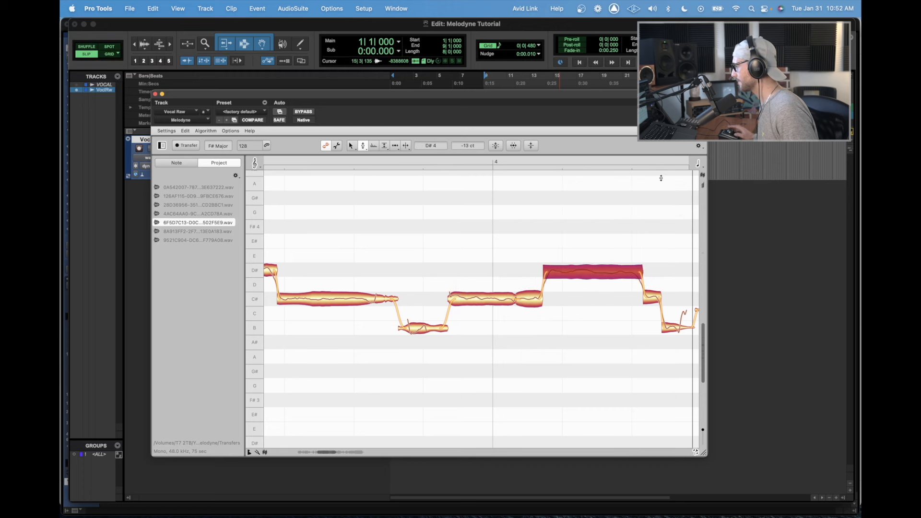
pyautogui.click(592, 300)
# - Center the three consecutive D# notes after bar 5 on their pitch with the Pitch Tool
pyautogui.hscroll(5, 481, 241)
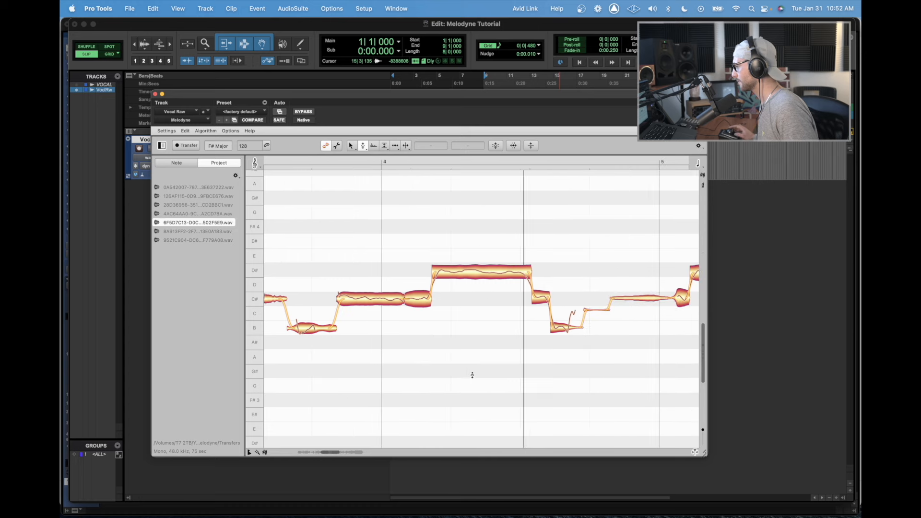
pyautogui.hscroll(4, 472, 375)
pyautogui.hscroll(10, 472, 375)
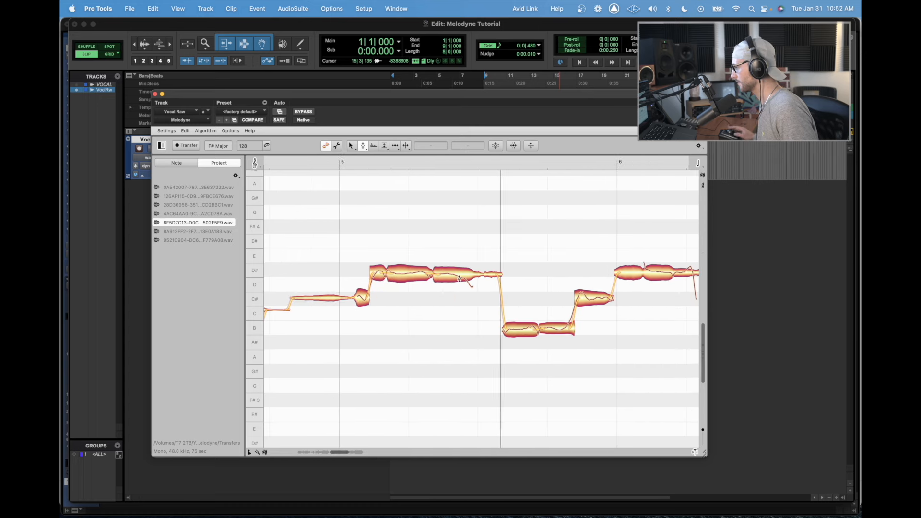
pyautogui.click(418, 276)
pyautogui.click(458, 274)
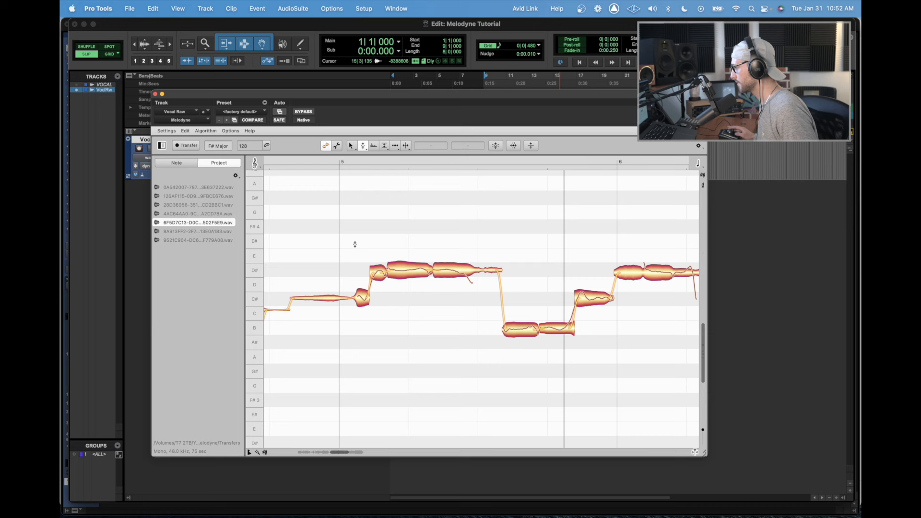
pyautogui.moveTo(353, 241); pyautogui.dragTo(424, 364)
# - Set the pitch drift of the last D# note after bar 5 to -100% with the Pitch Drift Tool
pyautogui.rightClick(447, 270)
pyautogui.click(447, 270)
pyautogui.rightClick(443, 287)
pyautogui.click(443, 309)
pyautogui.click(447, 283)
pyautogui.doubleClick(329, 260)
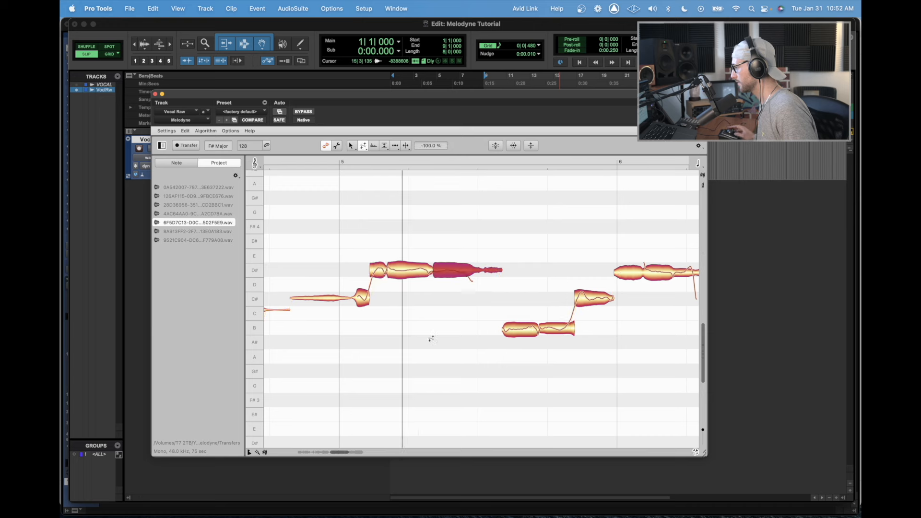
# - Set the last D# note after bar 6 to 108% pitch drift and center it on D# at 0 ct
pyautogui.hscroll(4, 518, 353)
pyautogui.hscroll(1, 519, 354)
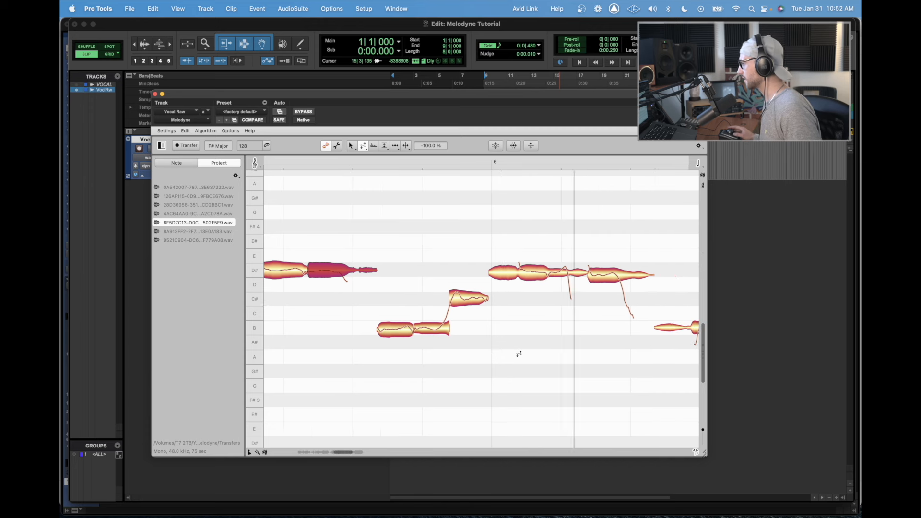
pyautogui.click(602, 276)
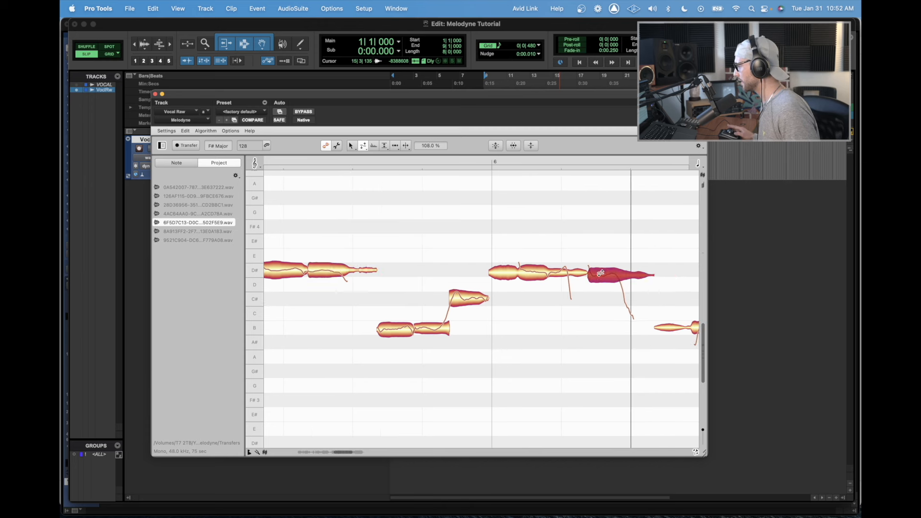
pyautogui.rightClick(603, 275)
pyautogui.click(605, 259)
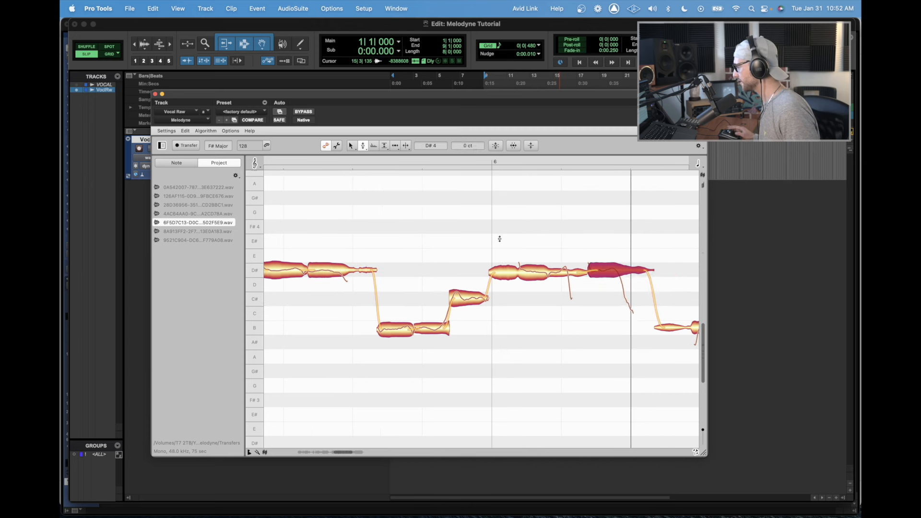
# - Center the remaining D# notes at the start of bar 6 on their pitch
pyautogui.moveTo(497, 236); pyautogui.dragTo(576, 267)
pyautogui.click(430, 243)
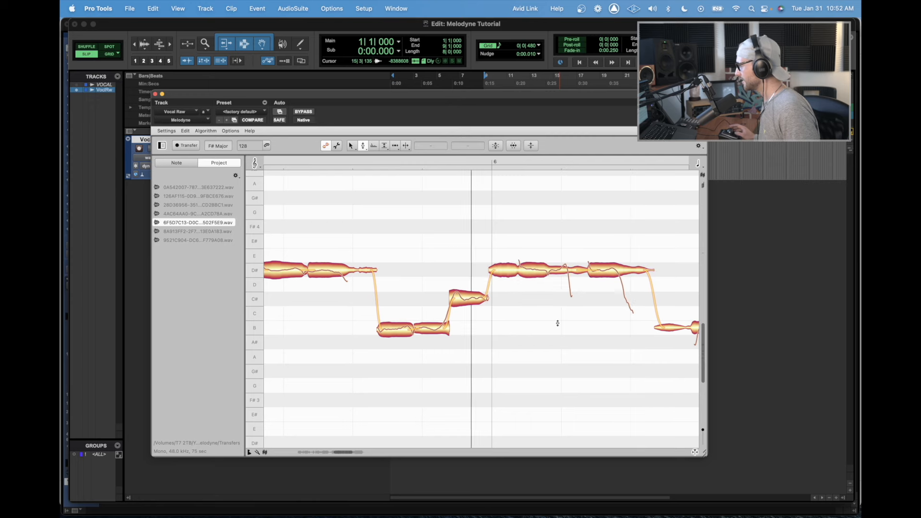
pyautogui.click(558, 323)
pyautogui.hscroll(-8, 556, 331)
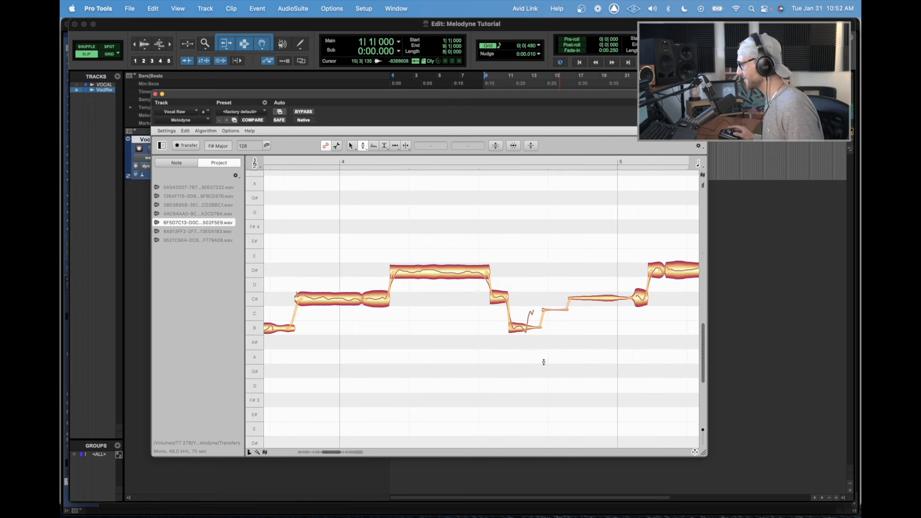
pyautogui.scroll(-6, 543, 363)
pyautogui.hscroll(-6, 438, 372)
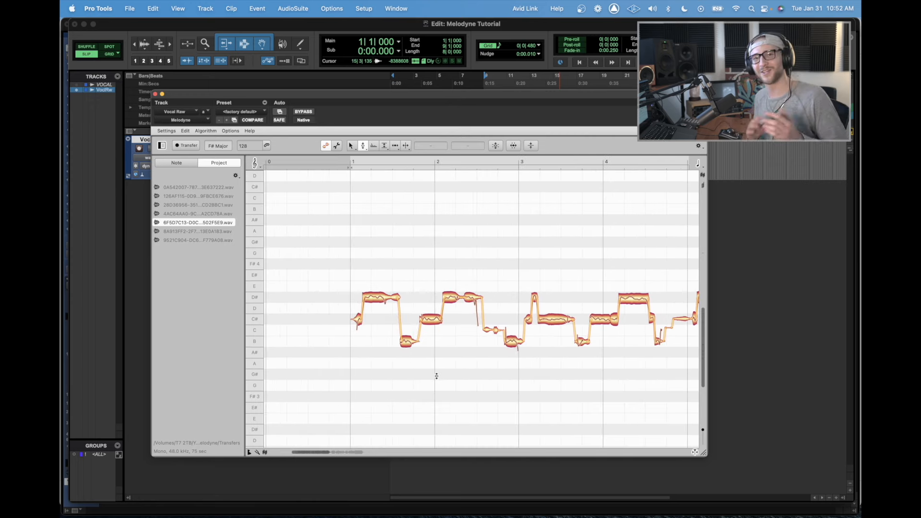
pyautogui.scroll(-2, 436, 375)
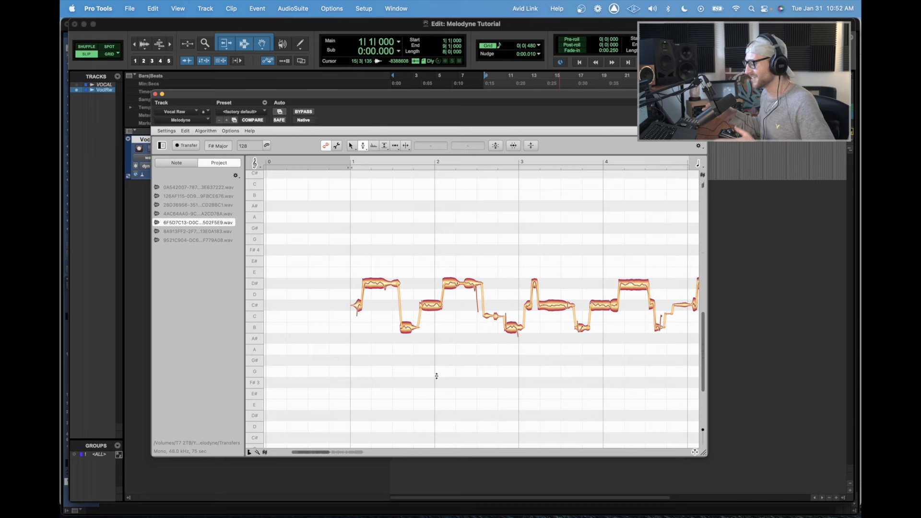